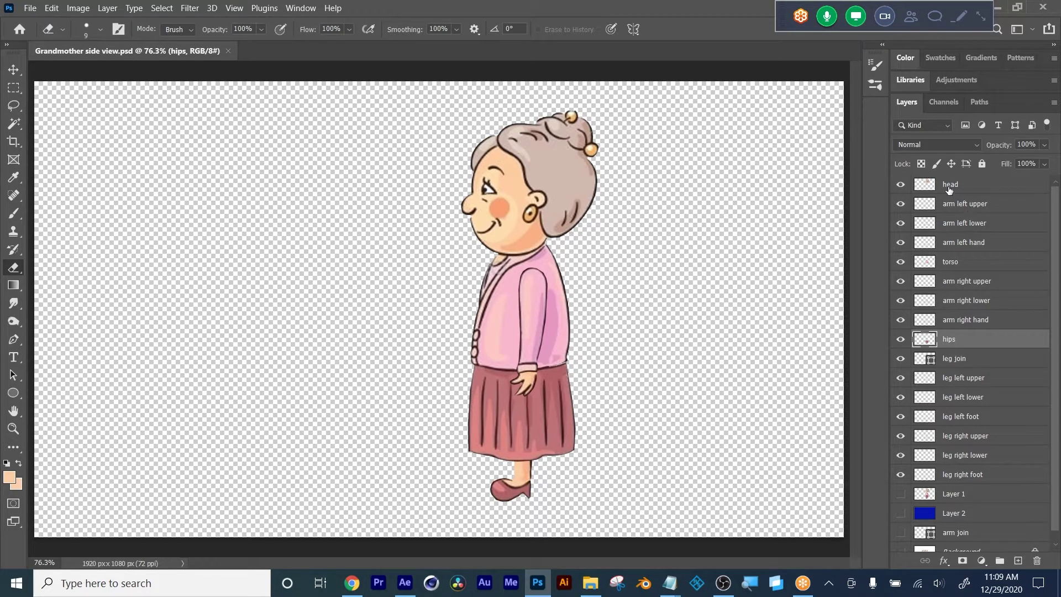
Step: Show the blue Layer 2 as a backdrop and isolate the head layer, replacing it with the torso layer
drag(900, 205, 897, 514)
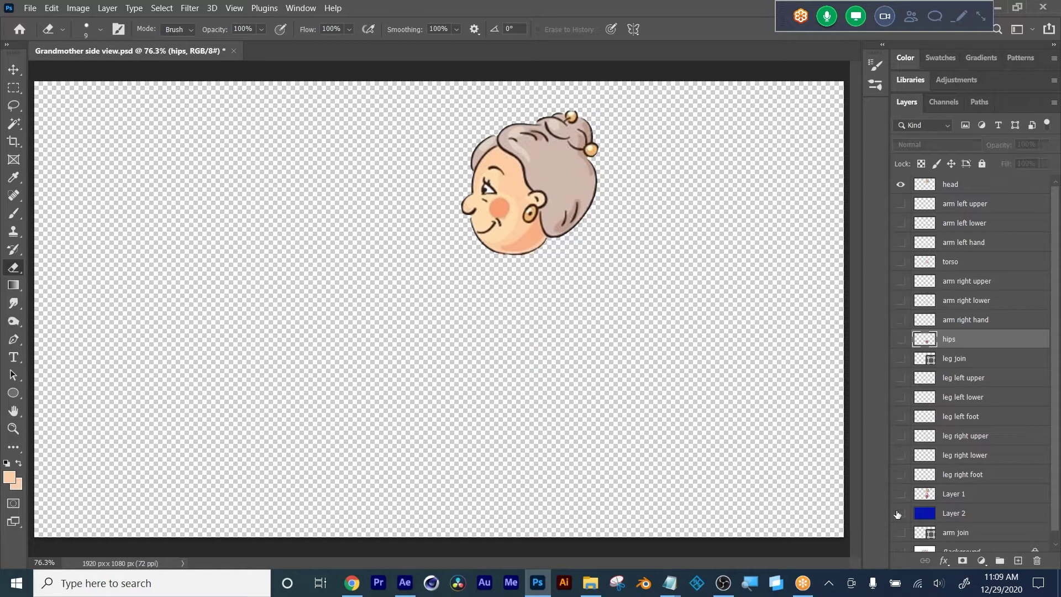
click(898, 513)
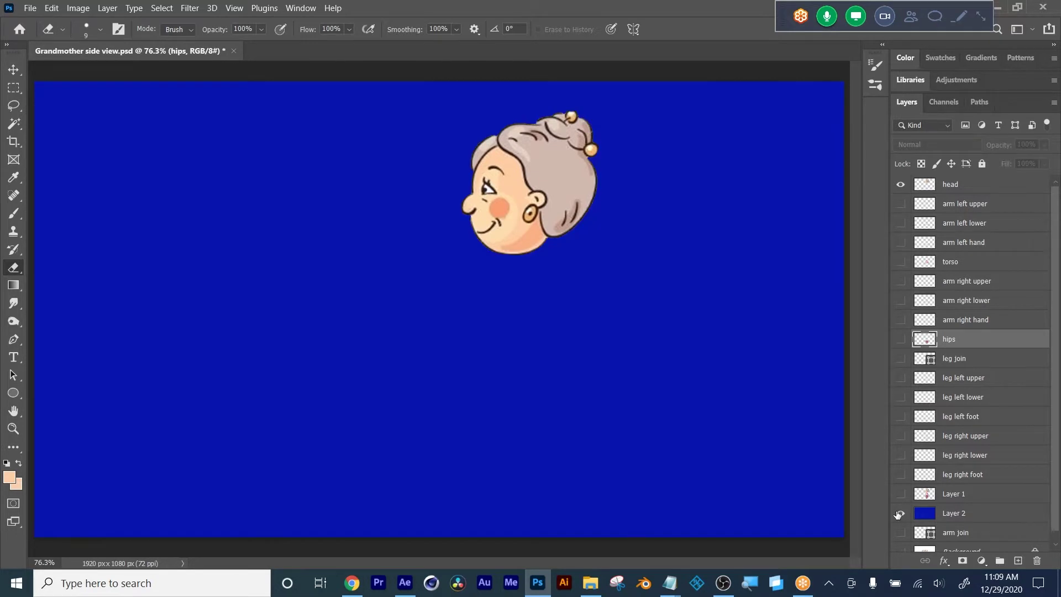
click(901, 185)
click(900, 262)
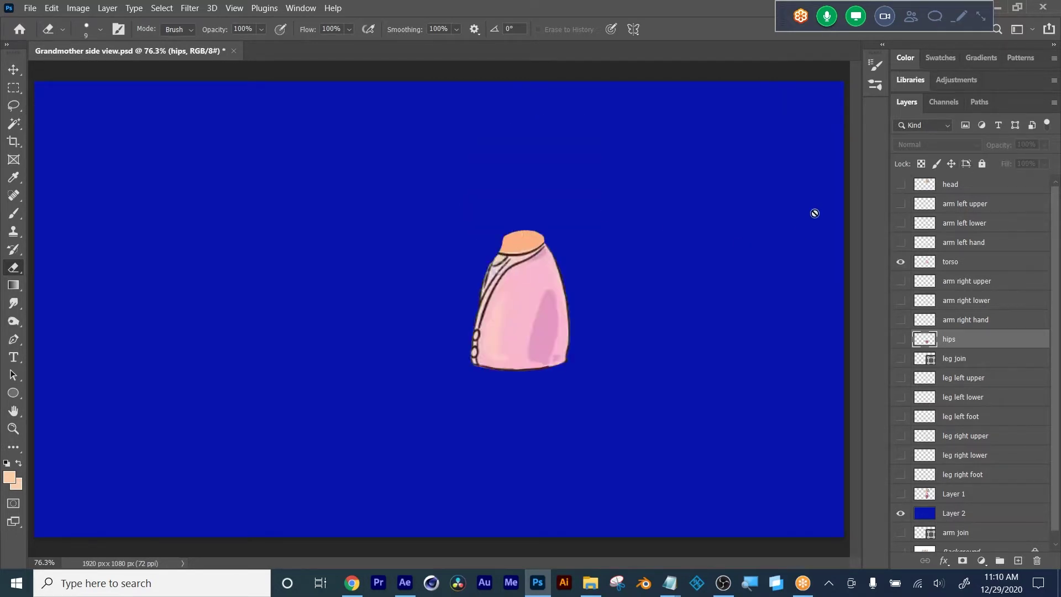
Step: Toggle the head layer over the torso to examine how the two overlap at the neck
click(900, 185)
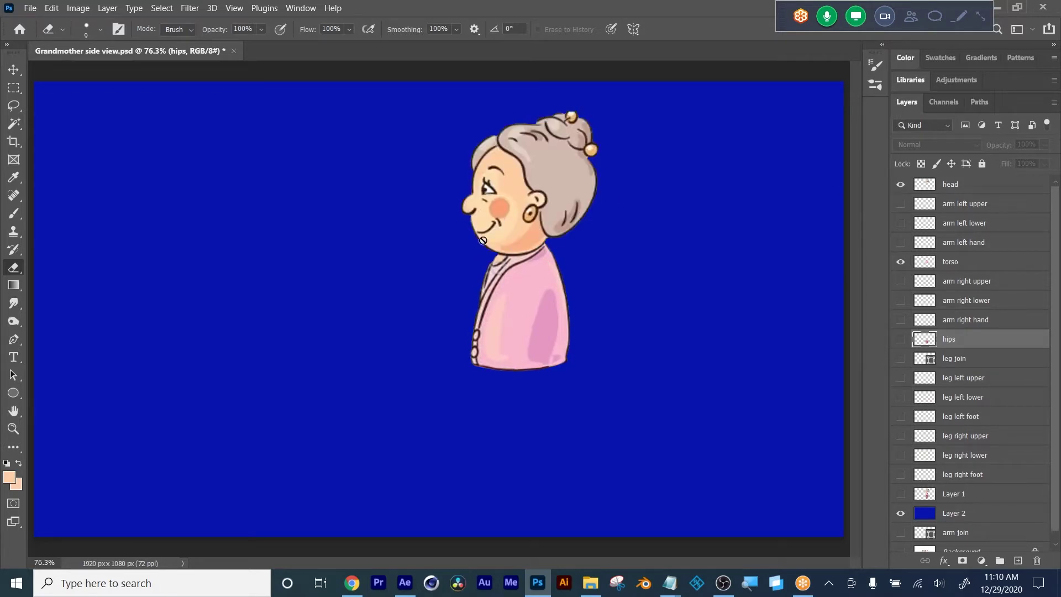
click(900, 185)
click(900, 186)
click(900, 185)
Step: Show the arm left upper and arm left lower layers separately and together to examine their overlap at the elbow
click(900, 205)
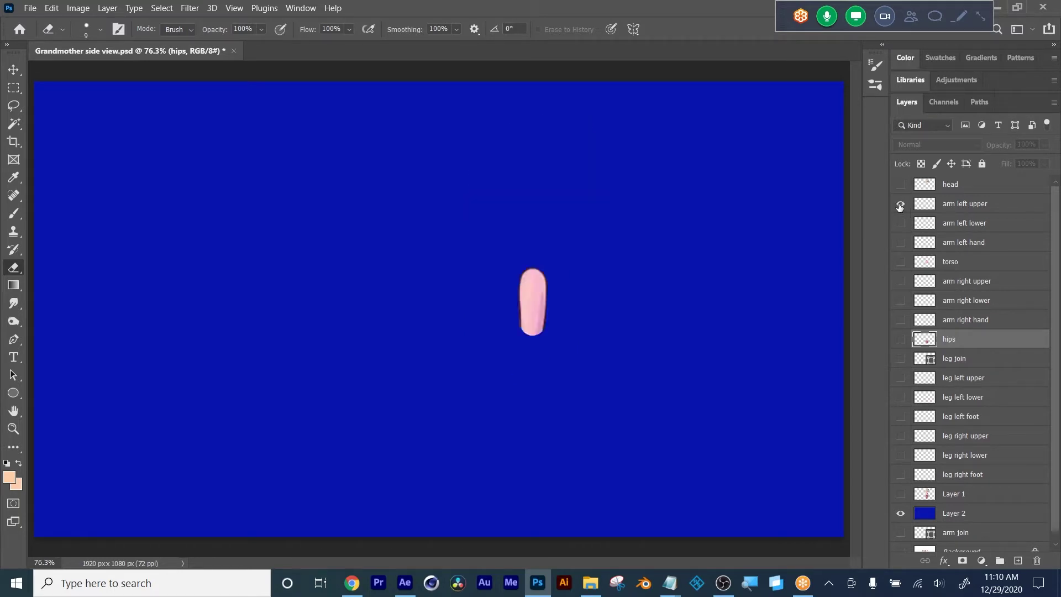
click(900, 223)
click(900, 205)
click(900, 204)
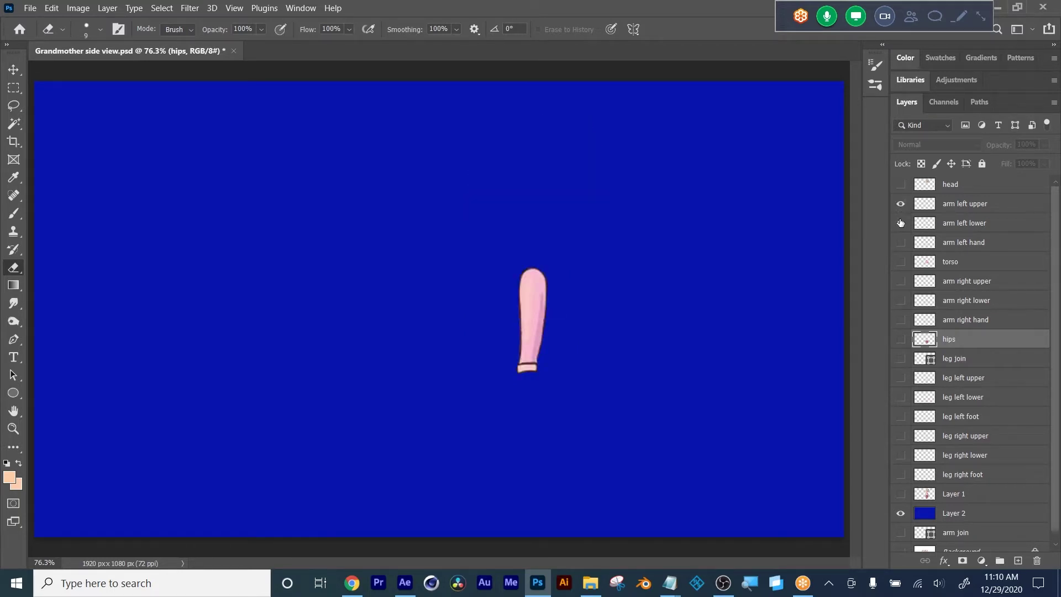
click(901, 223)
Step: Examine the arm left hand layer alone and with the whole left arm, and hide the three arm layers
click(901, 242)
click(900, 204)
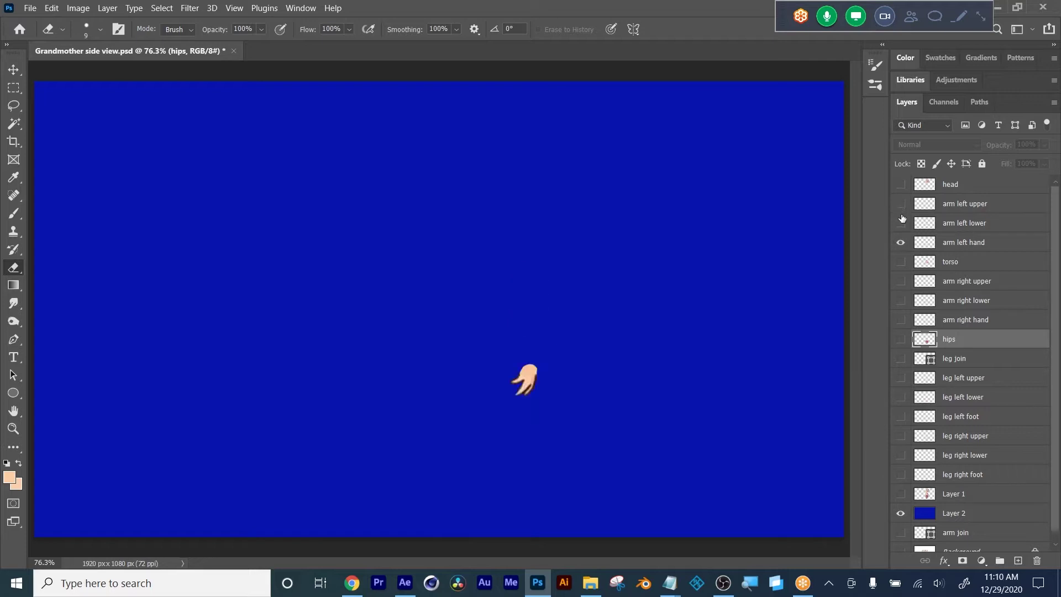
click(901, 205)
click(901, 222)
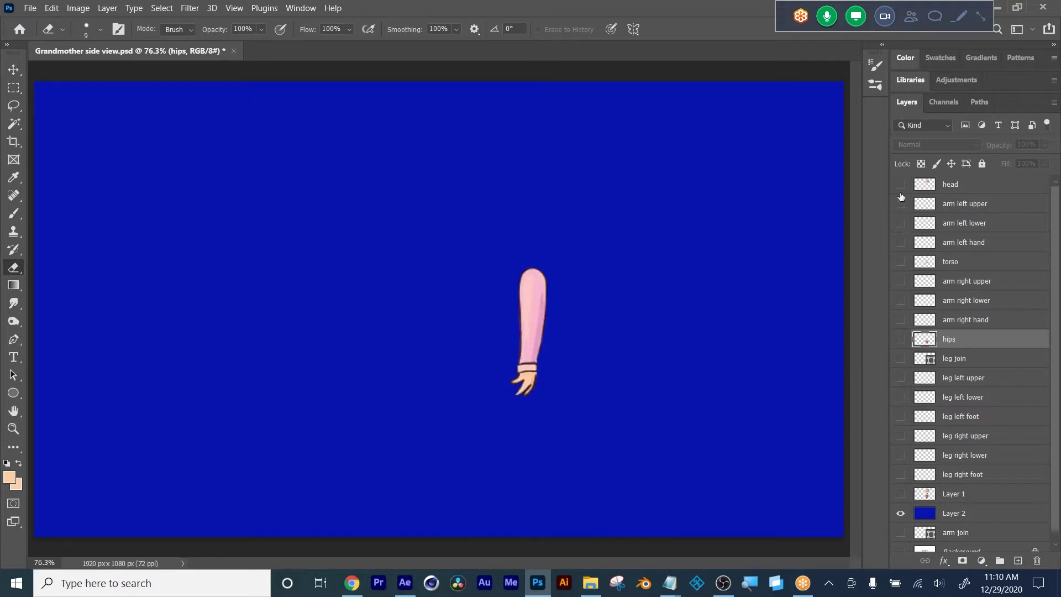
drag(900, 197, 900, 243)
Step: Show the torso with the left arm and head layers over it to examine the upper body, and hide them all
click(901, 262)
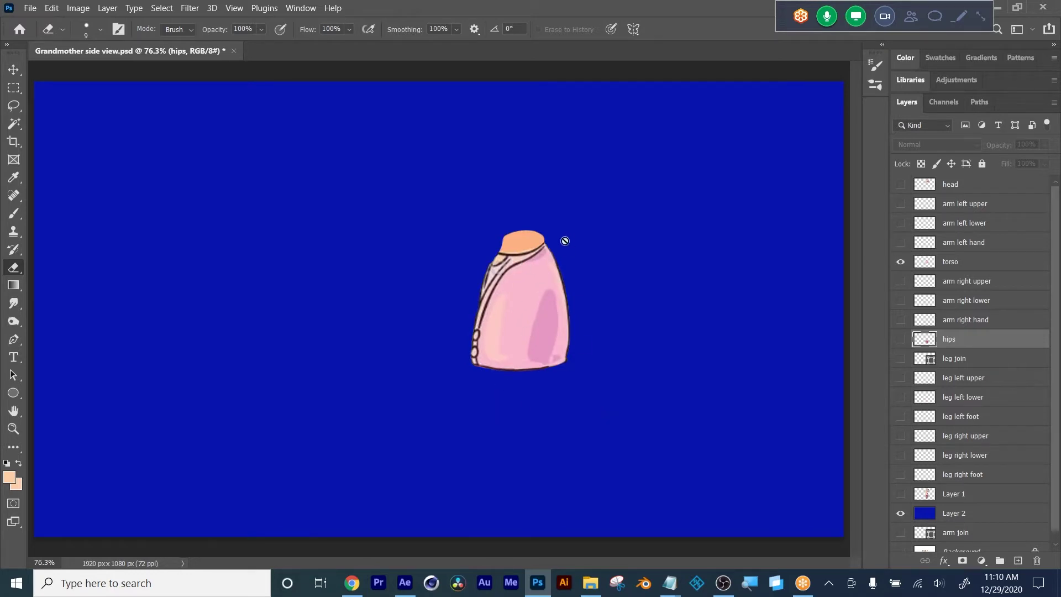
click(901, 243)
click(900, 204)
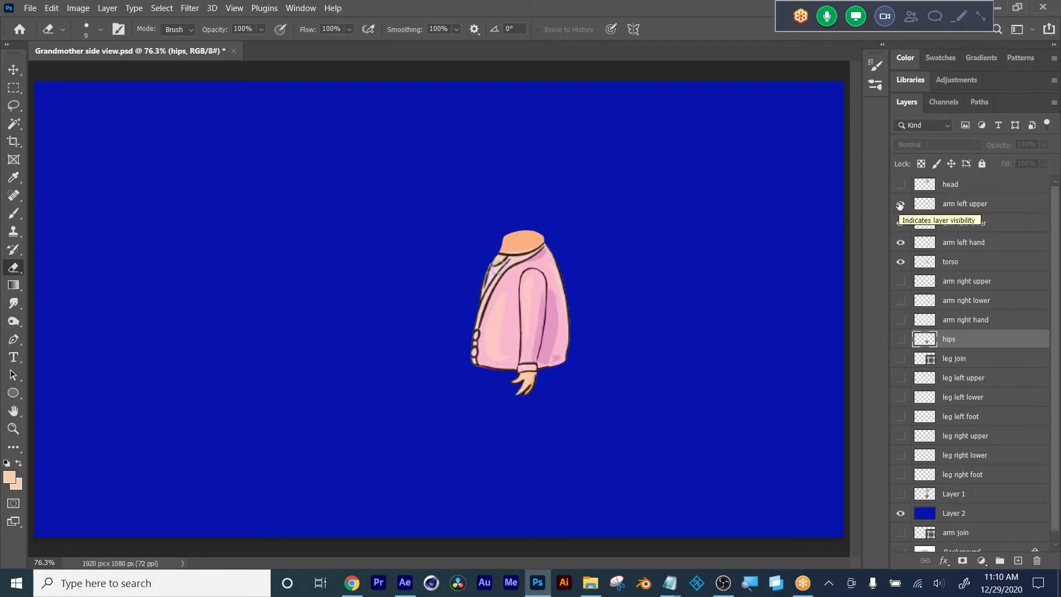
click(901, 183)
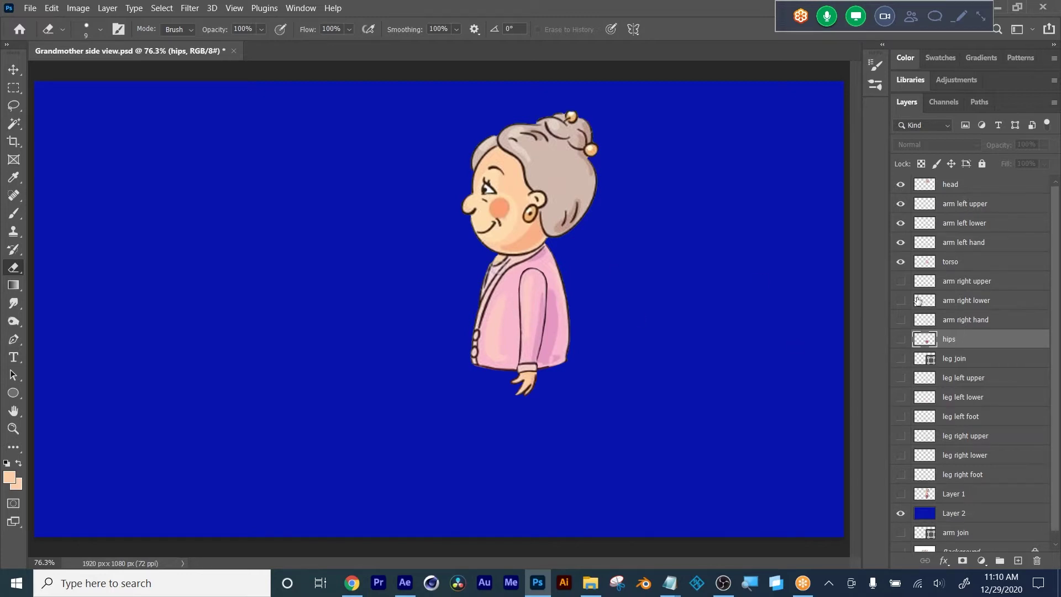
drag(901, 242, 900, 184)
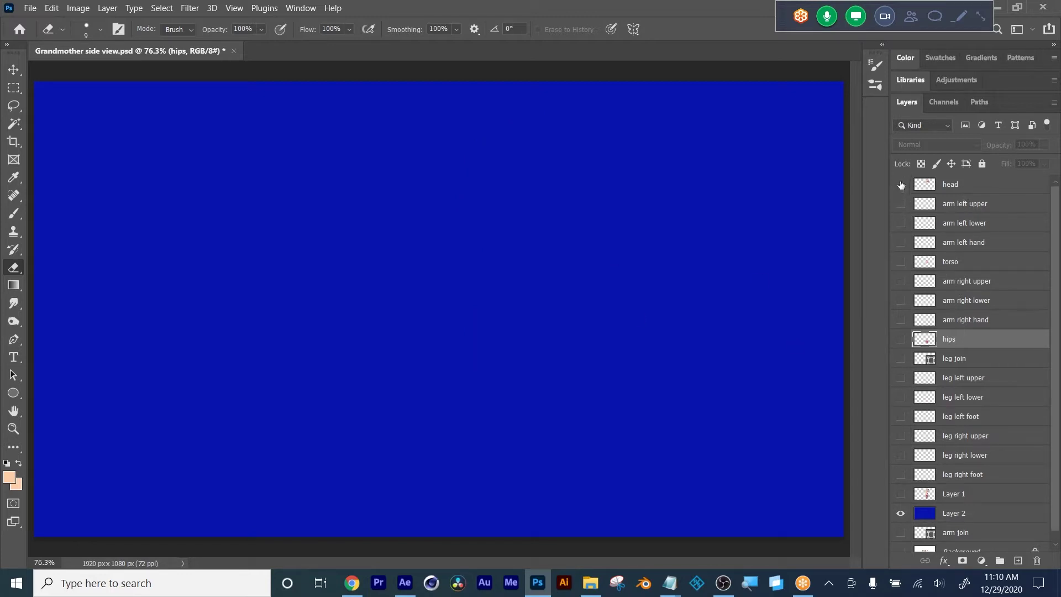
Step: Examine the hips layer alone and joined with the torso, and hide both layers
click(901, 339)
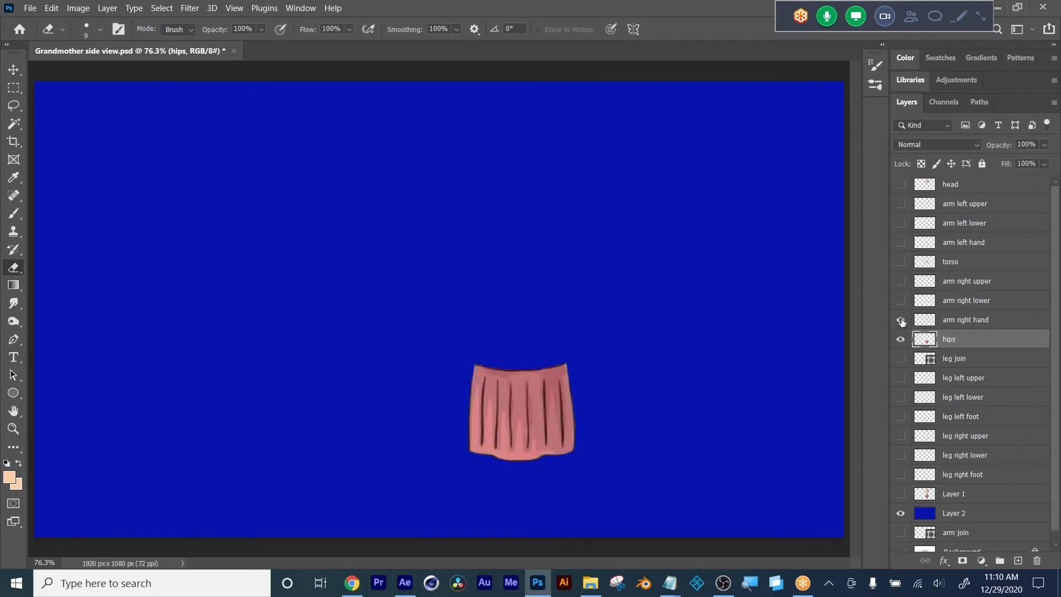
click(901, 320)
click(900, 263)
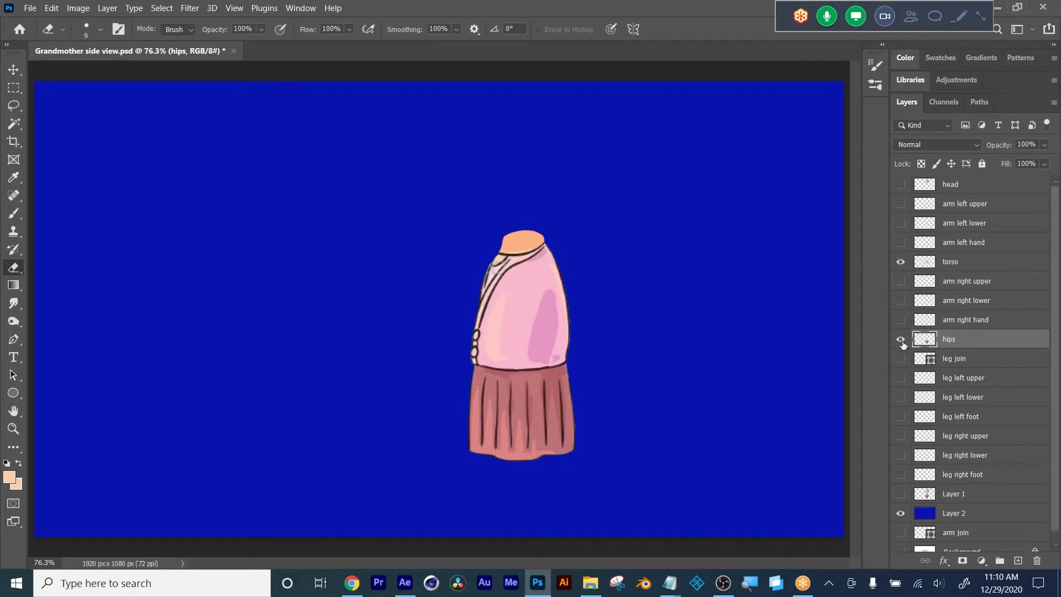
click(901, 340)
click(900, 261)
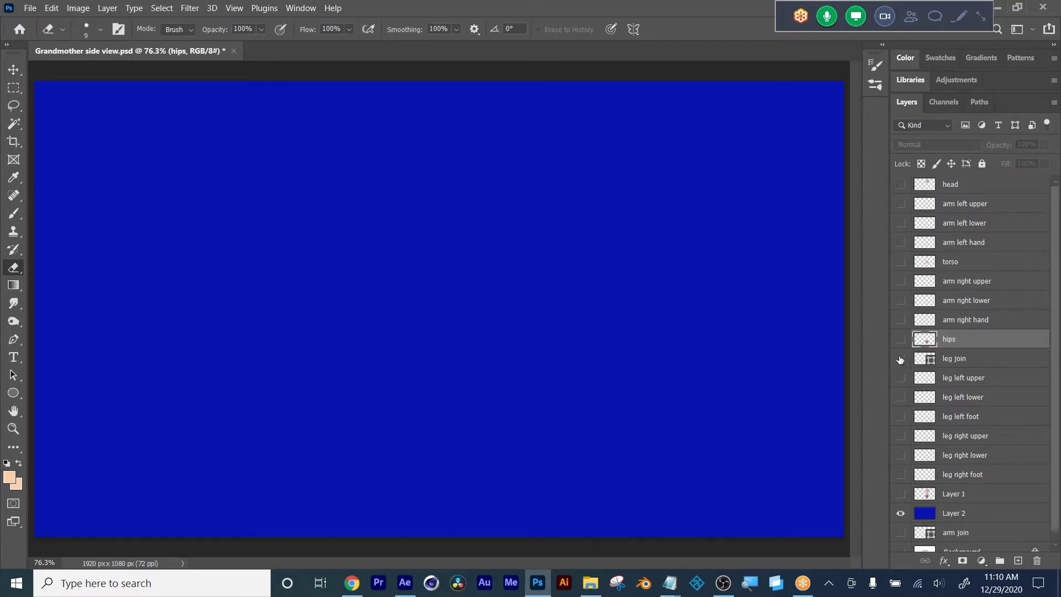
Step: Show the left upper leg, lower leg and foot layers, examine them beneath the hips layer, and hide them all
click(899, 377)
click(900, 398)
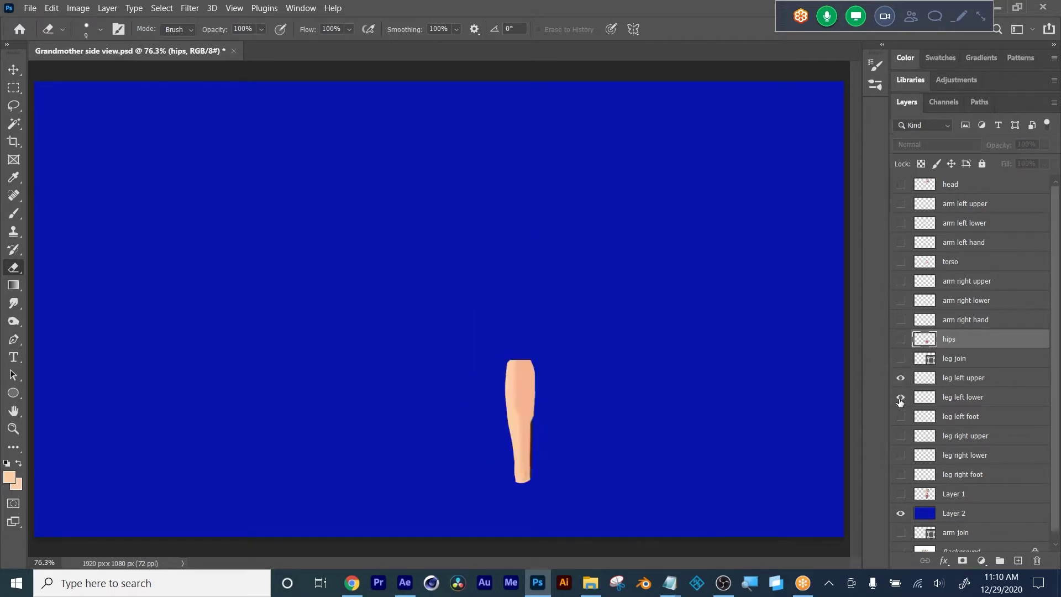
click(900, 417)
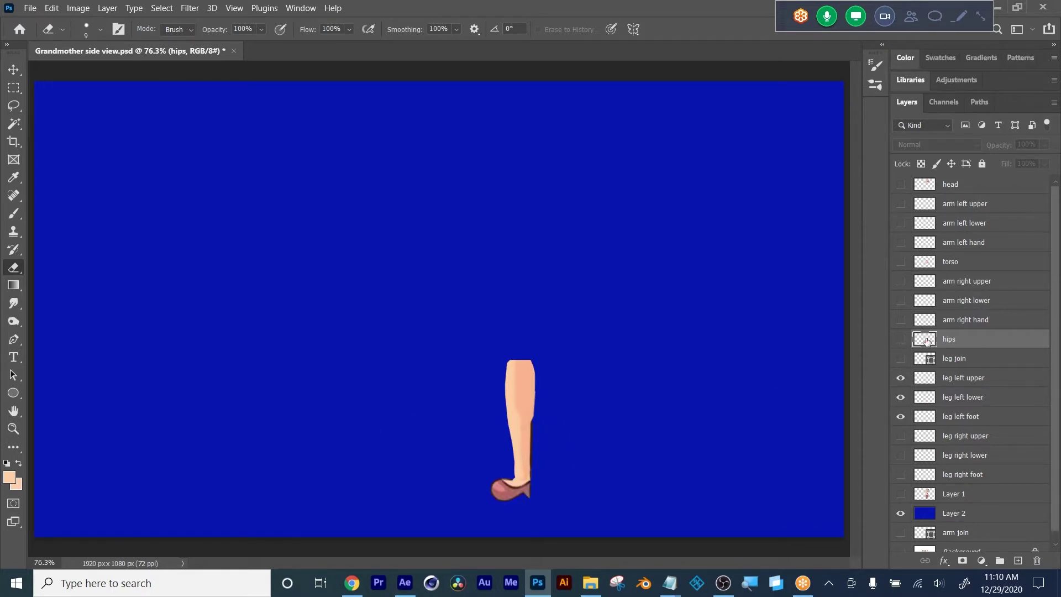
click(902, 340)
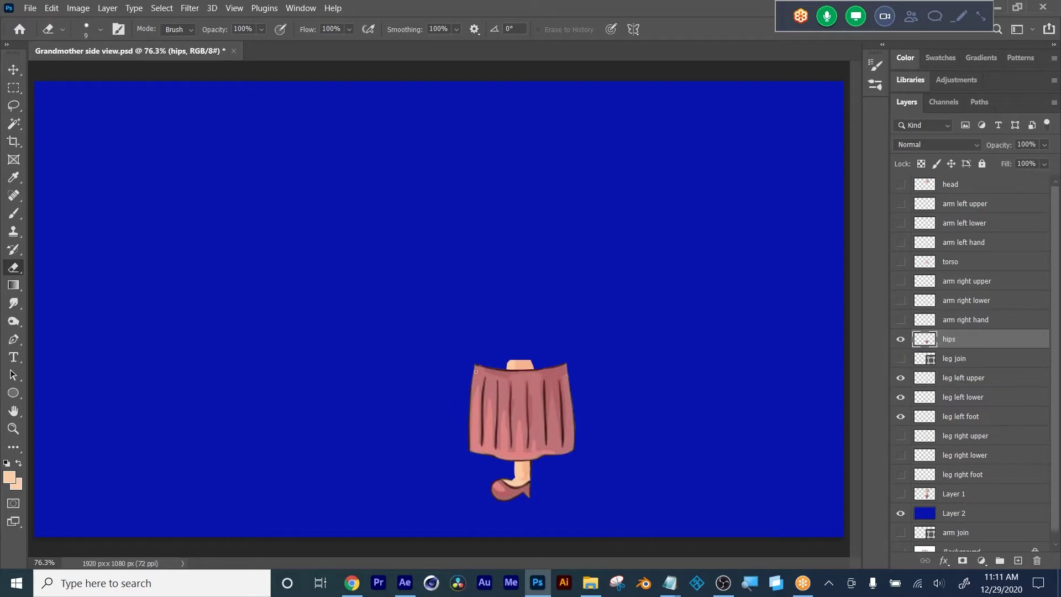
drag(901, 338, 900, 417)
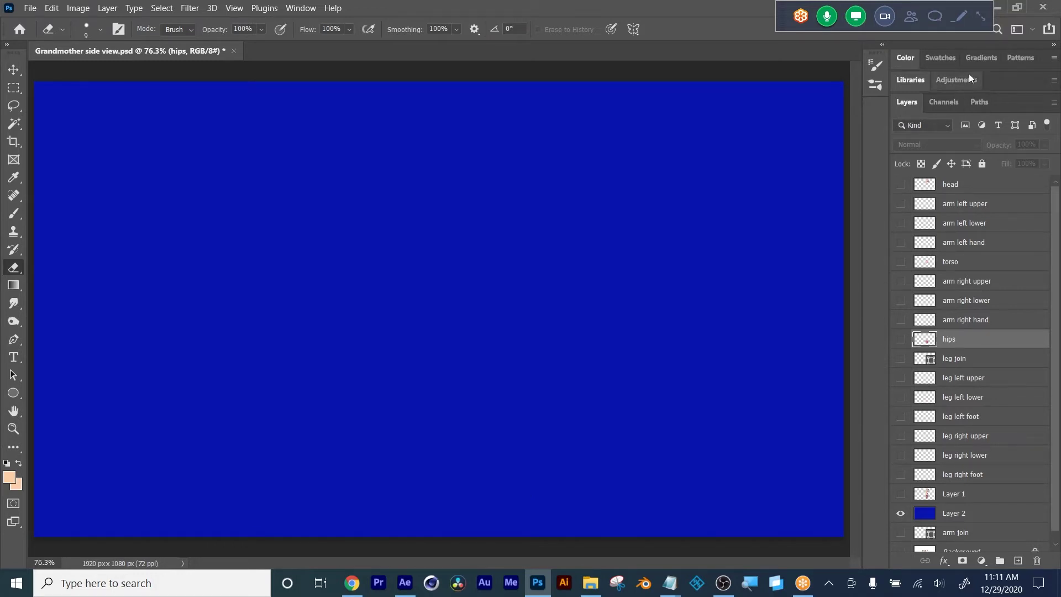
Step: Switch to After Effects and open the Grandmother side view composition
click(405, 582)
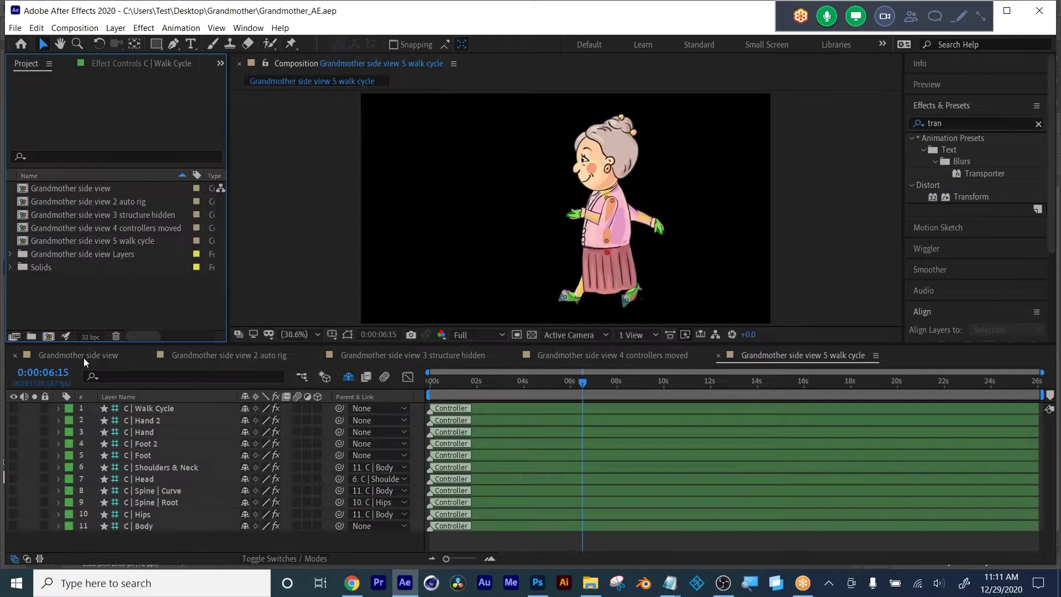
click(84, 356)
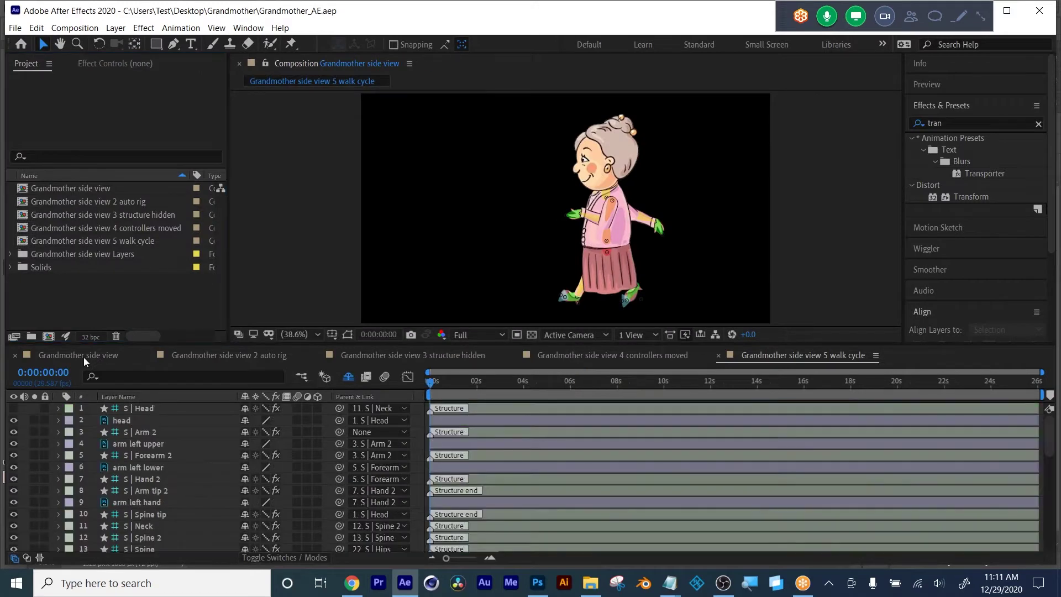
click(86, 308)
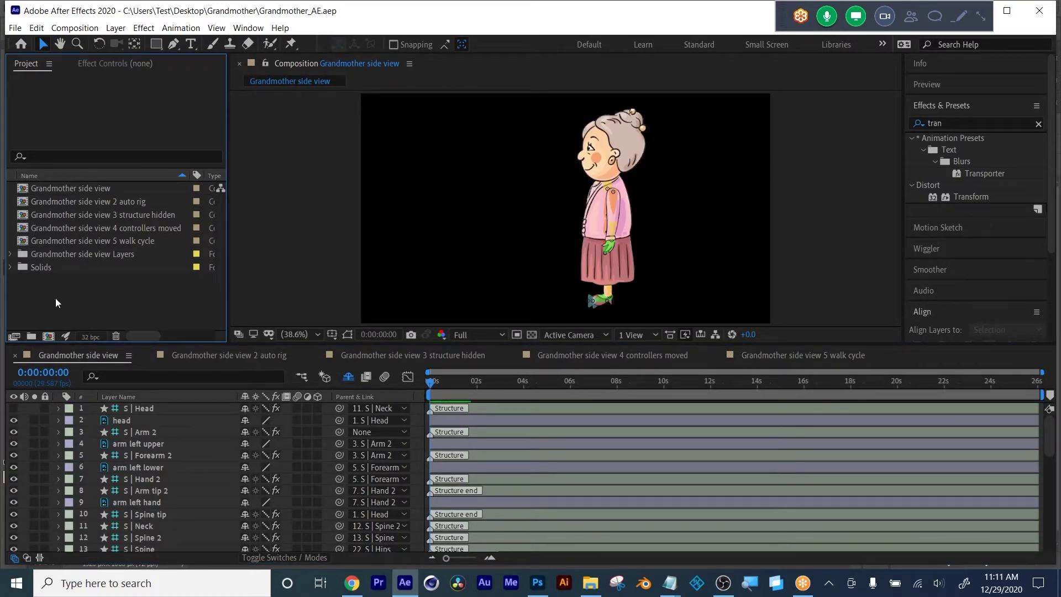
Step: Set up the import of the Grandmother side view PSD as Composition - Retain Layer Sizes, and cancel it
click(15, 28)
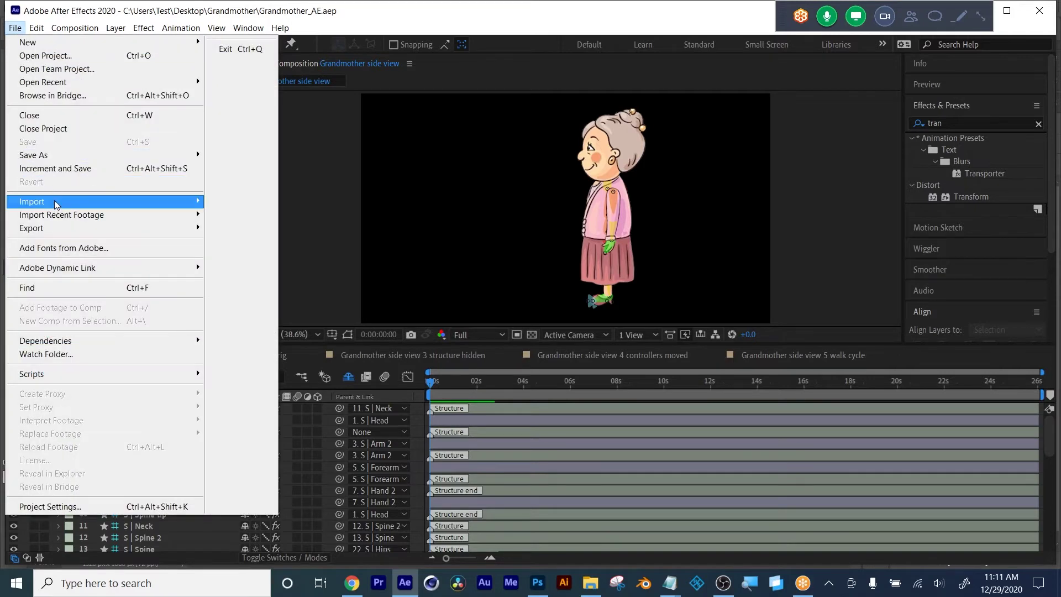
mouse_move(58, 204)
click(249, 201)
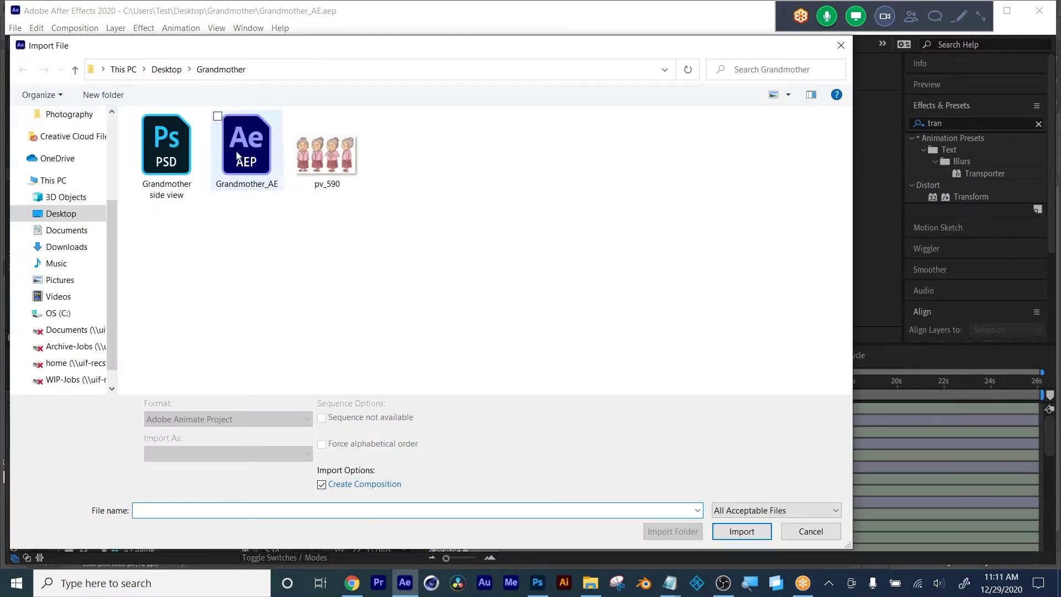
click(156, 155)
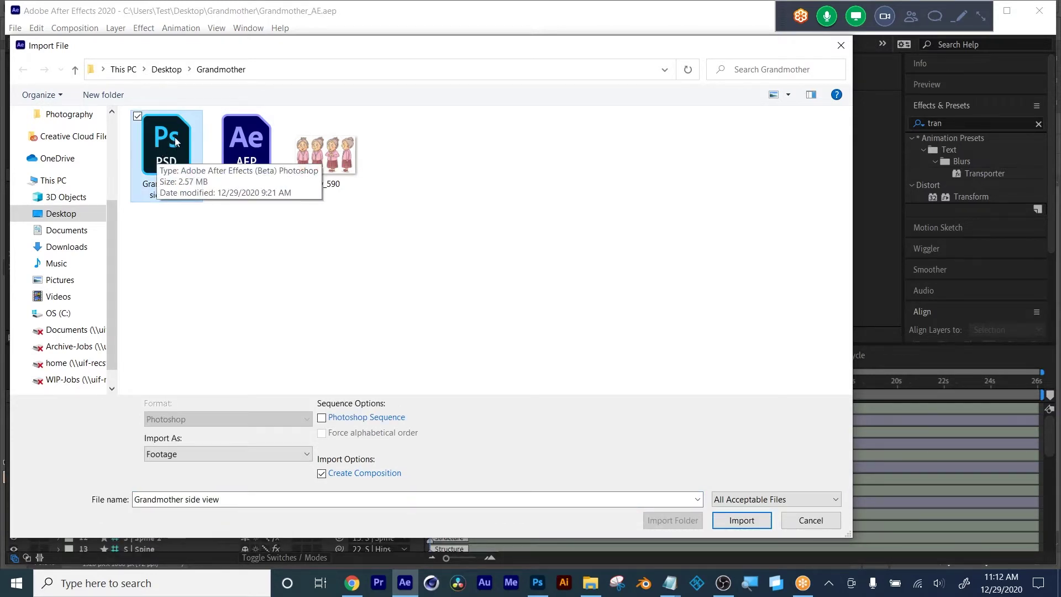
click(197, 455)
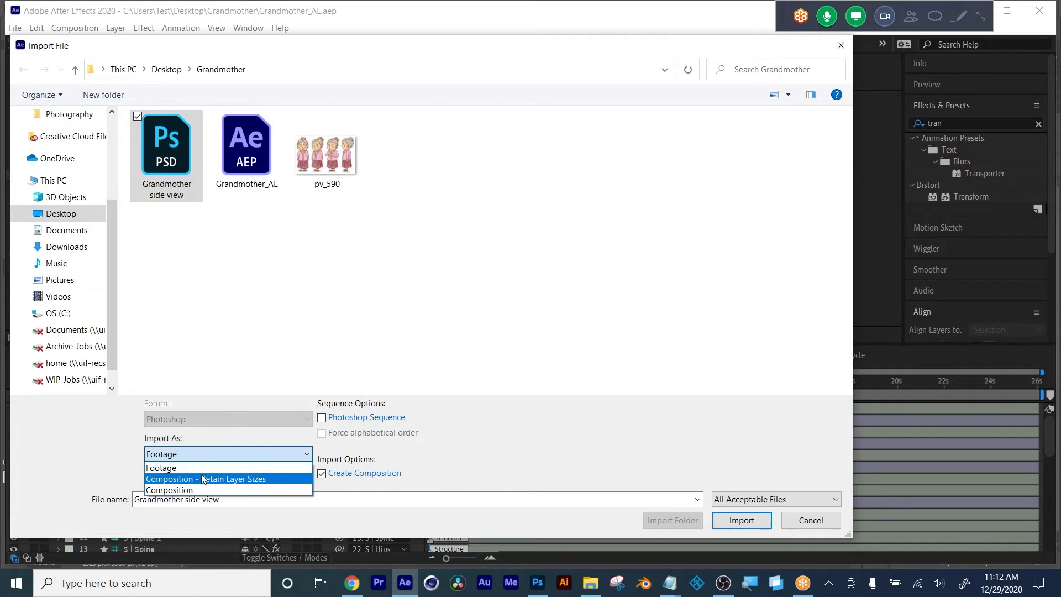
click(203, 481)
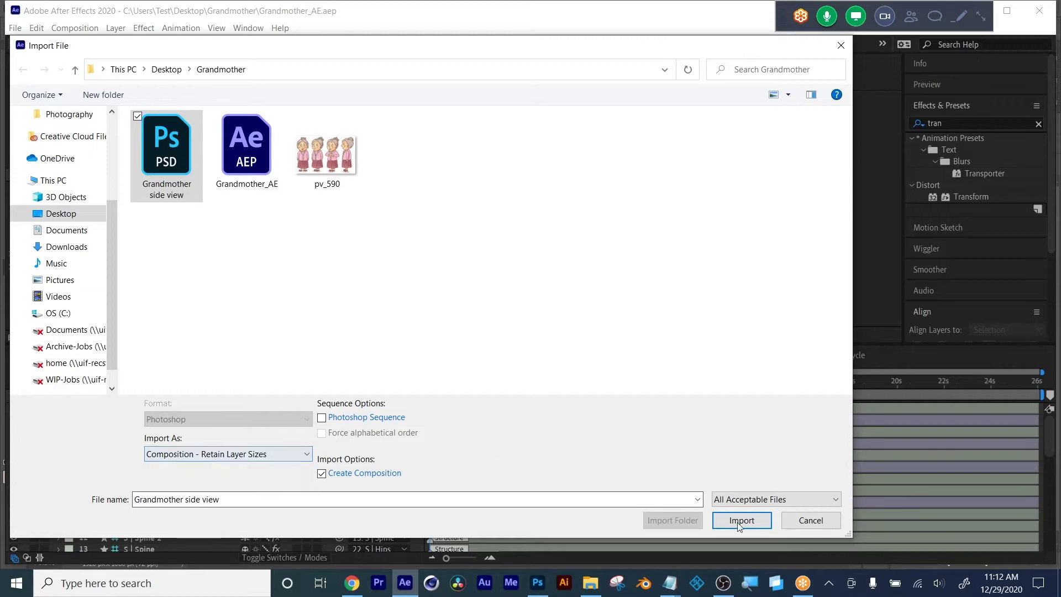
click(796, 525)
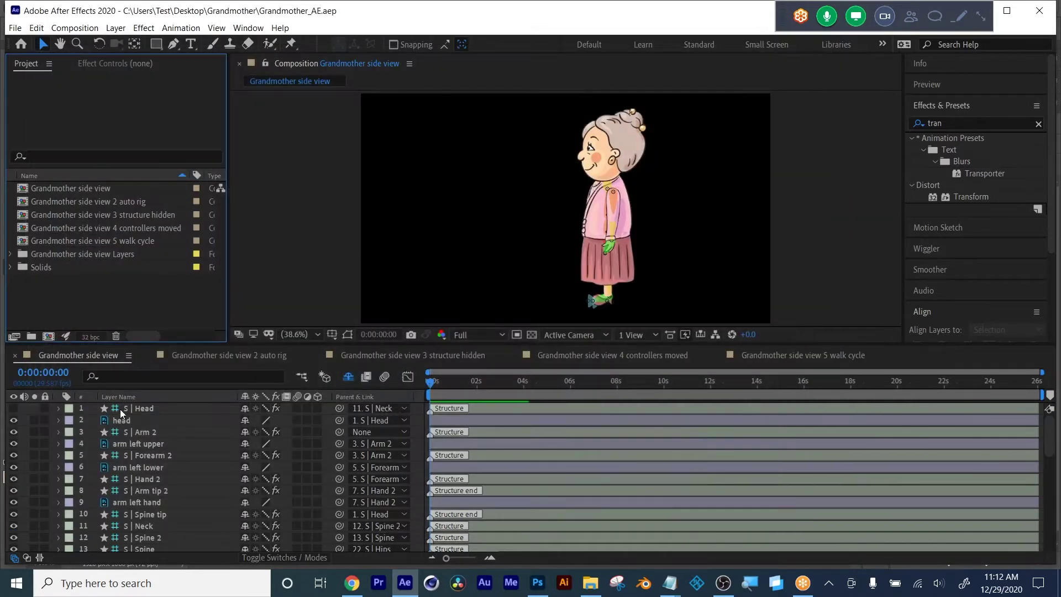
Step: Examine the imported PSD layers in the Grandmother side view Layers folder and the composition's layer stack
click(61, 253)
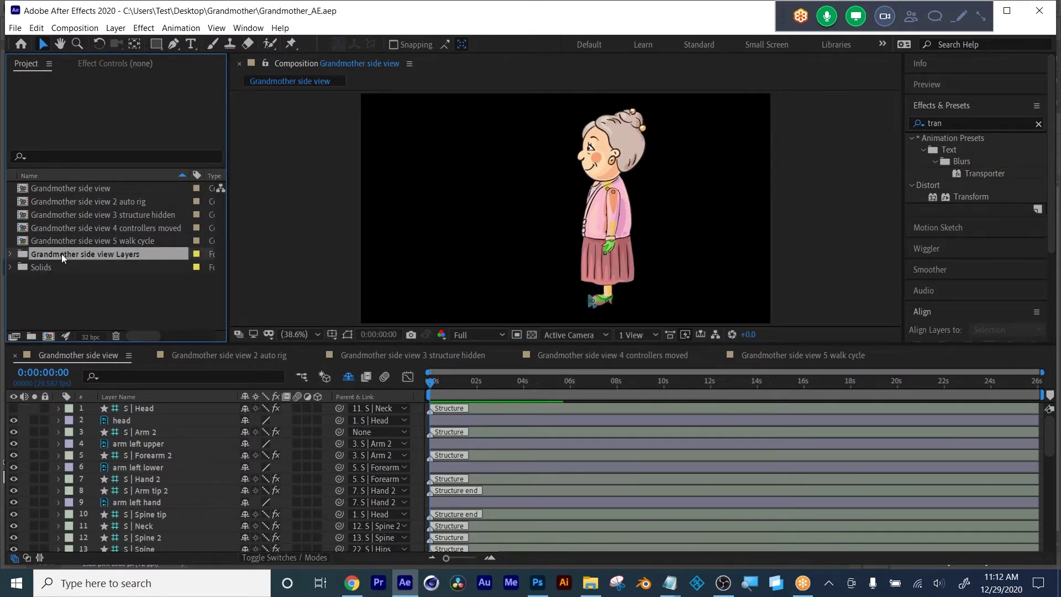
scroll(126, 454, down, 6)
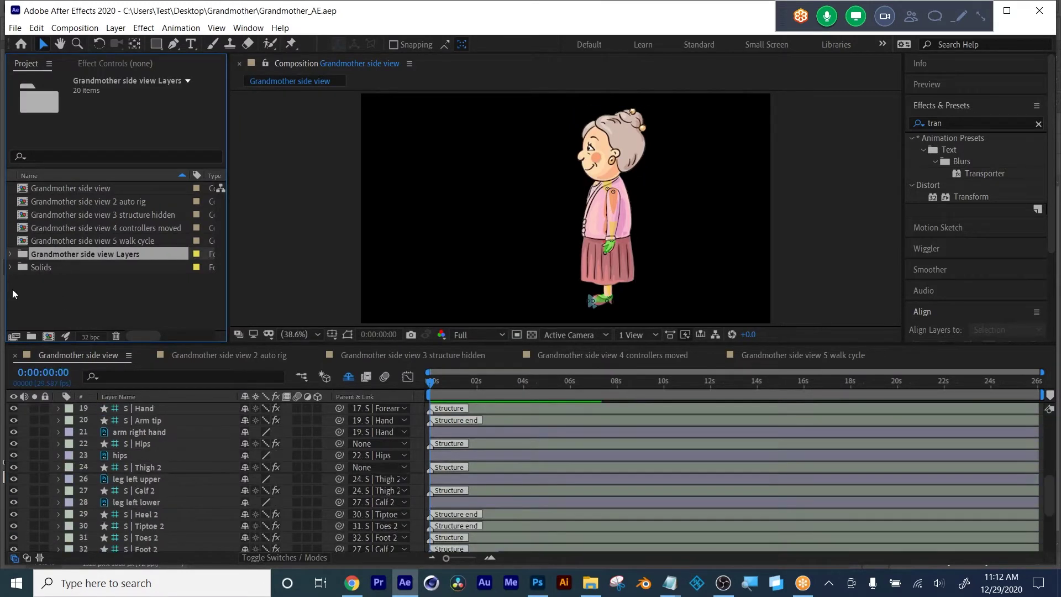
click(10, 254)
scroll(77, 274, down, 5)
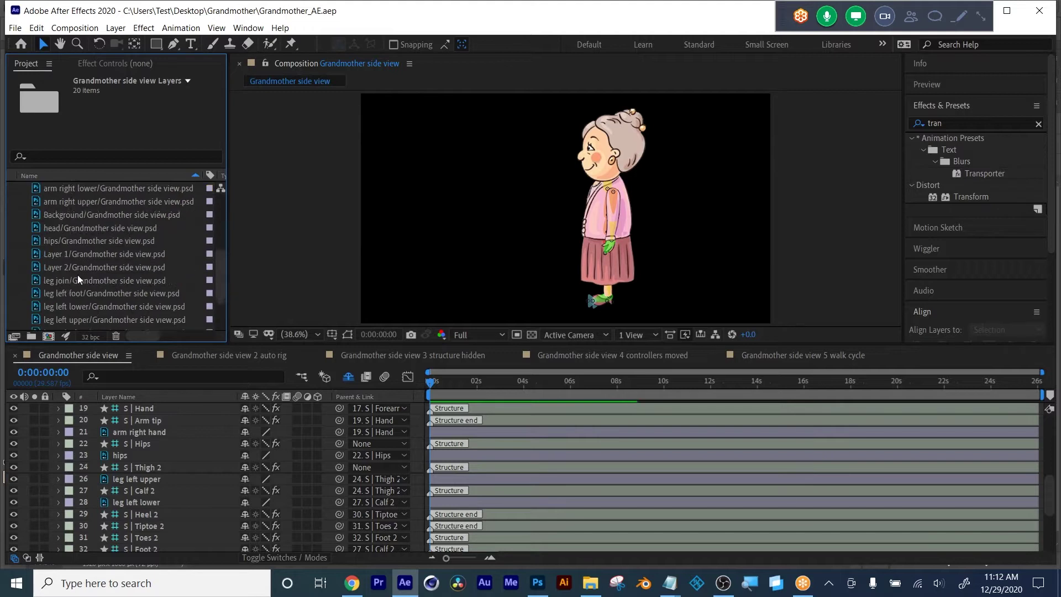
click(94, 201)
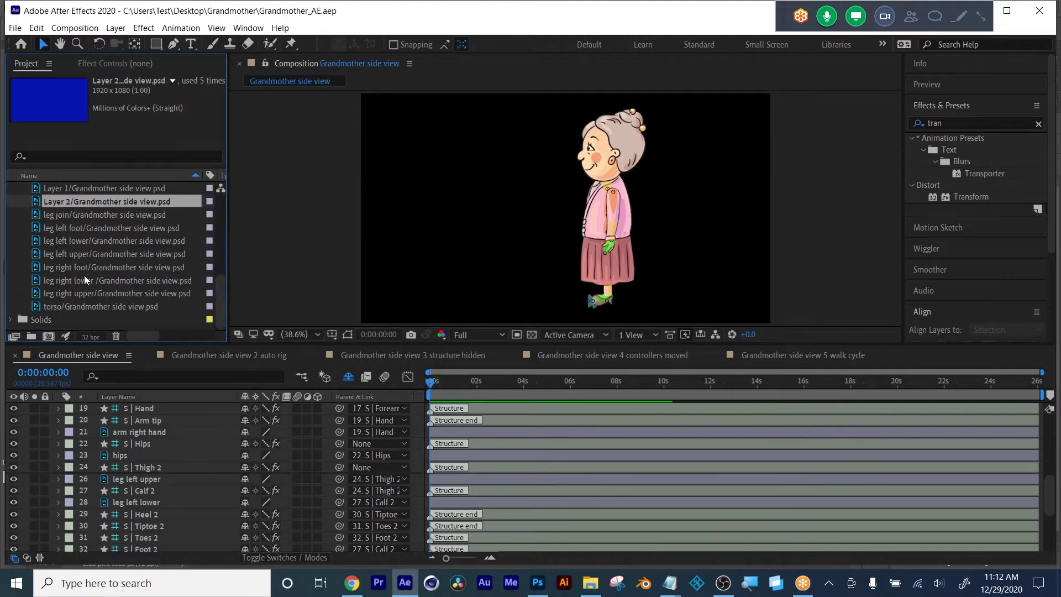
scroll(104, 450, up, 5)
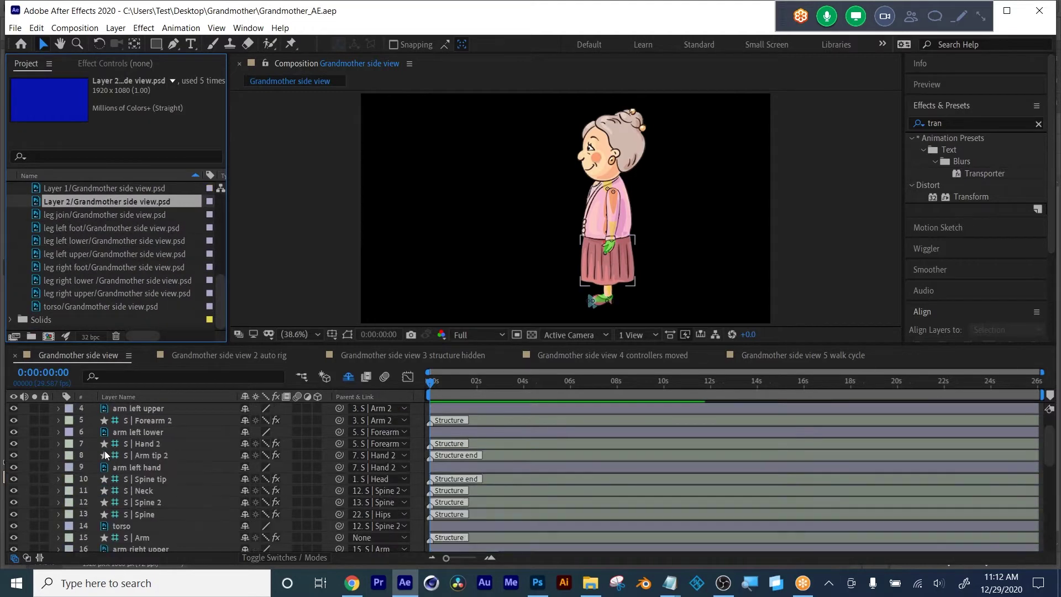
scroll(104, 450, up, 1)
Step: Import the Grandmother side view PSD as Composition - Retain Layer Sizes with Editable Layer Styles
click(15, 28)
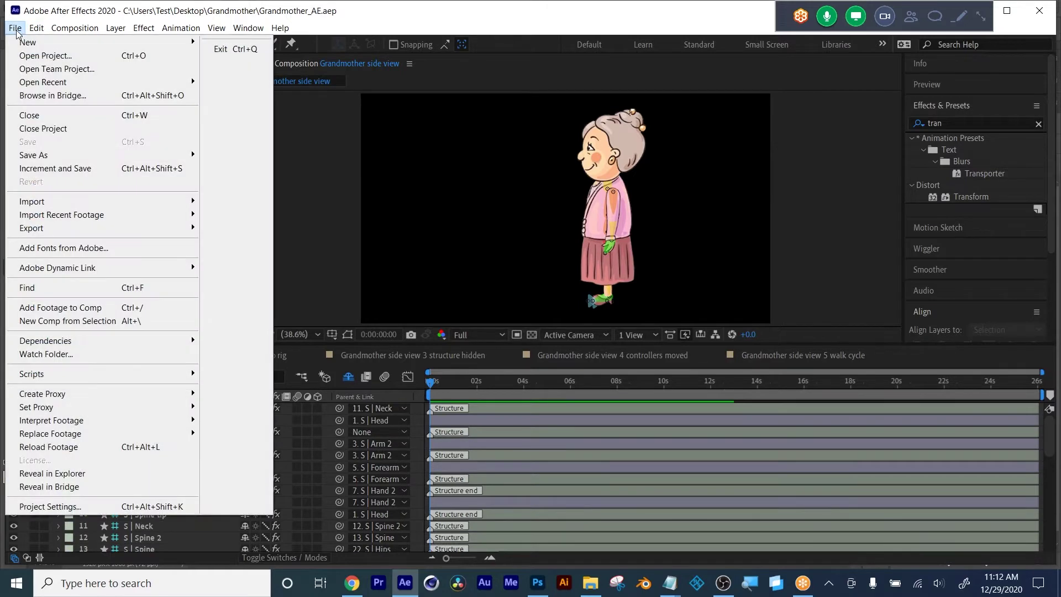
mouse_move(40, 204)
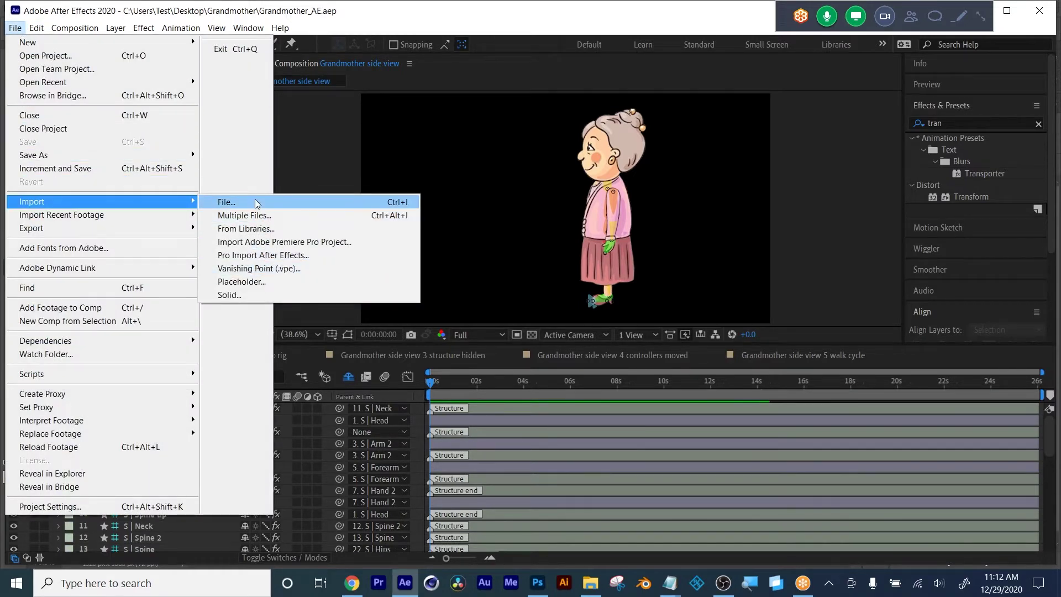
click(237, 201)
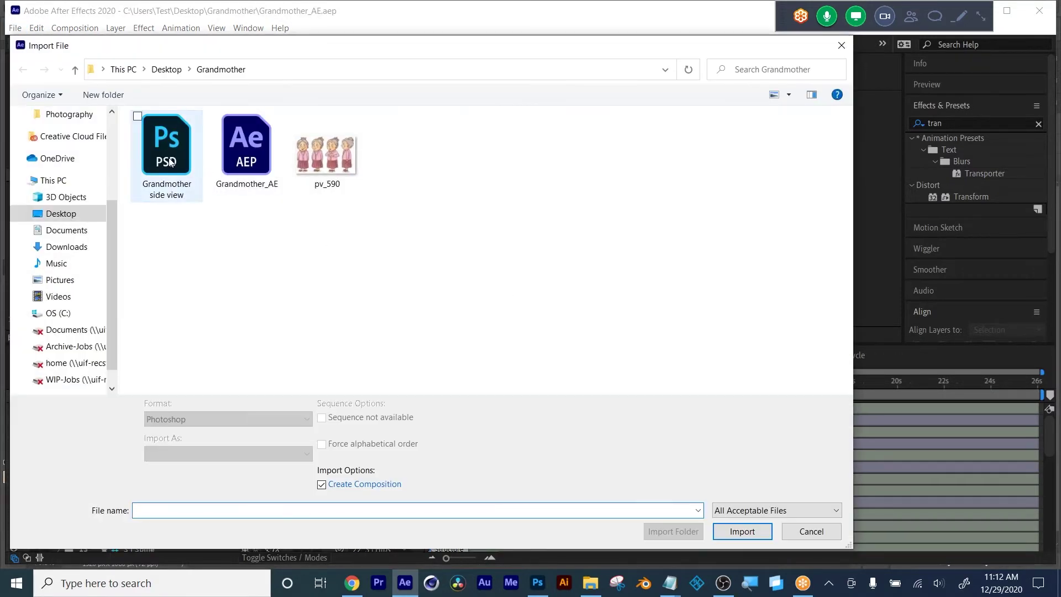
click(165, 143)
click(239, 454)
click(224, 479)
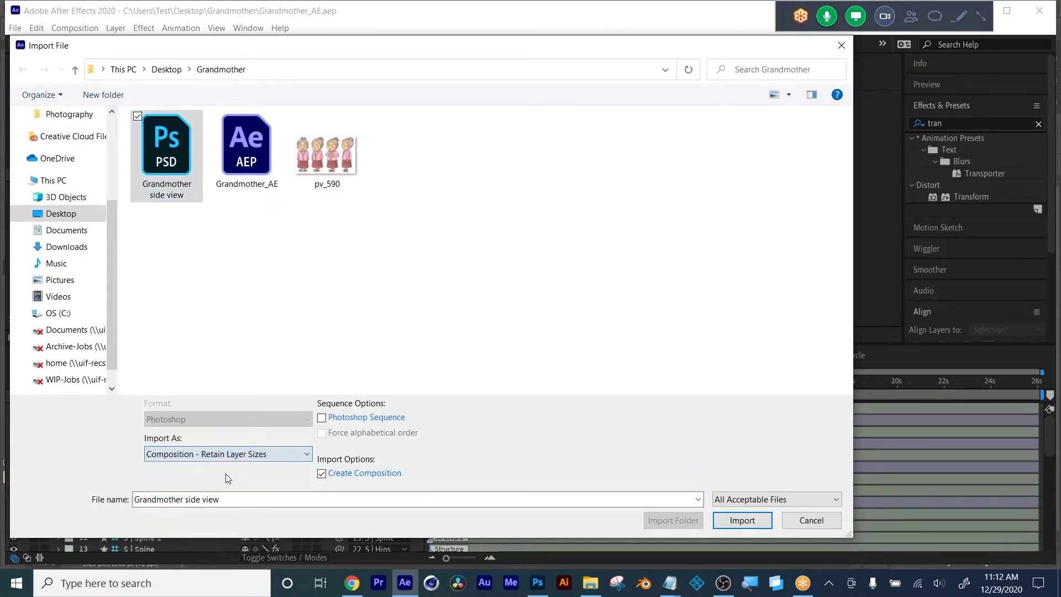
click(728, 521)
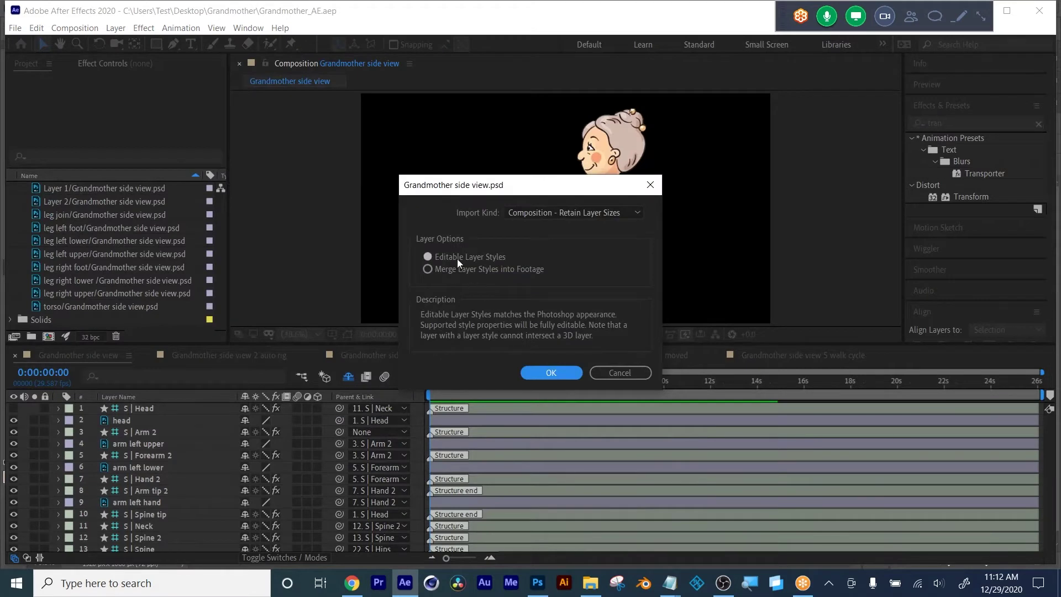
click(459, 257)
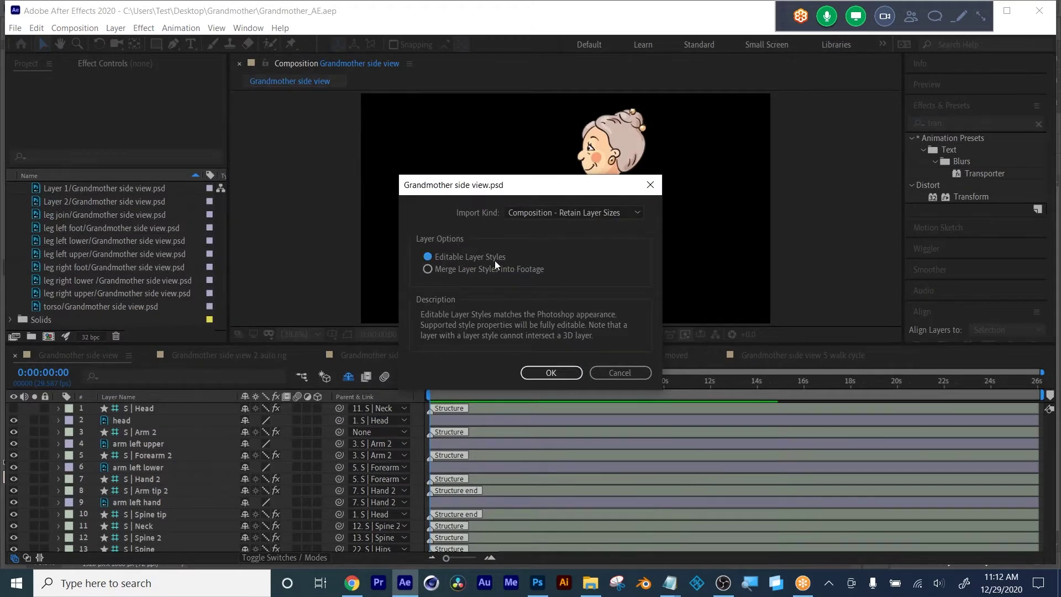
click(551, 373)
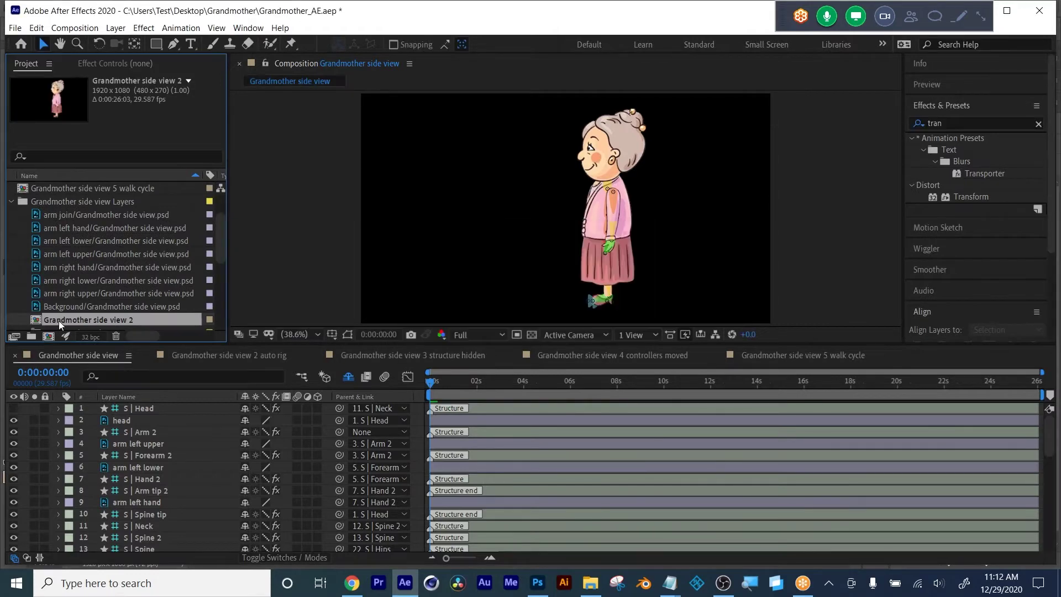
Step: Open the Grandmother side view 2 composition, examine its layer stack, close it and return to Grandmother side view
double_click(59, 320)
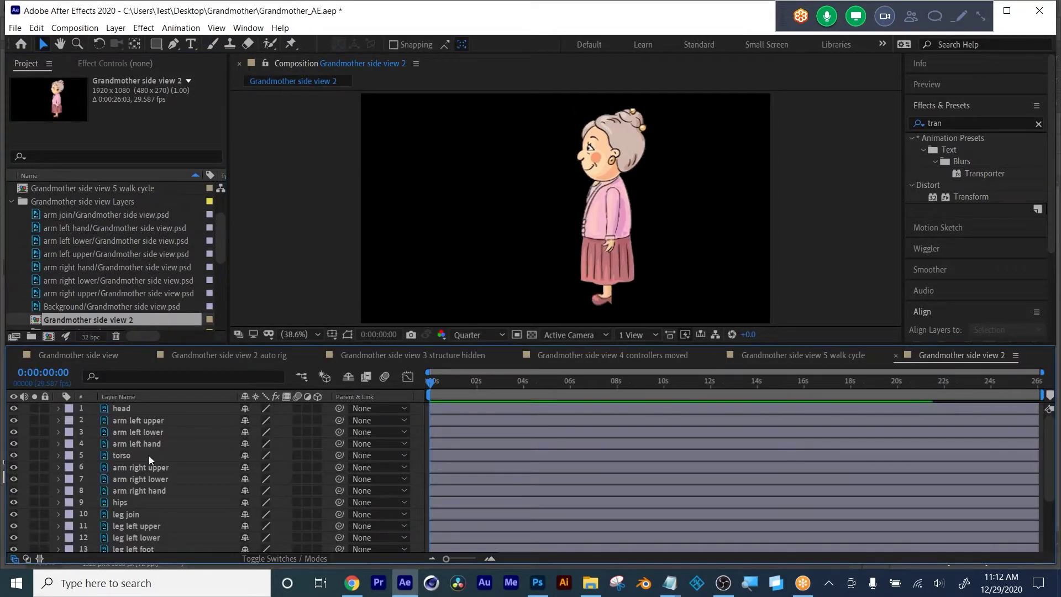
scroll(181, 491, down, 3)
scroll(181, 489, up, 3)
scroll(179, 489, down, 3)
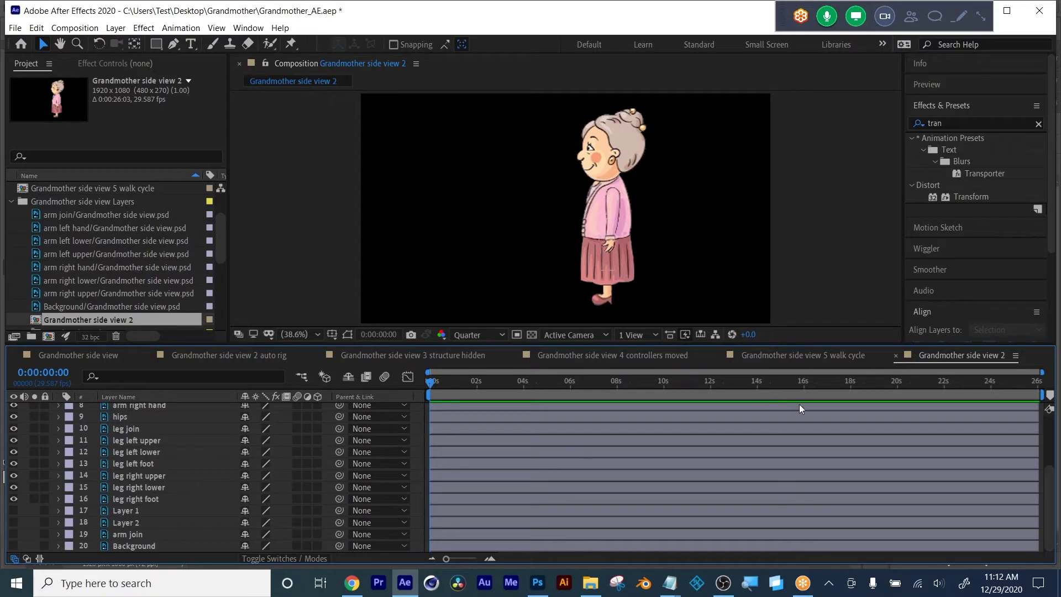
click(896, 356)
click(96, 363)
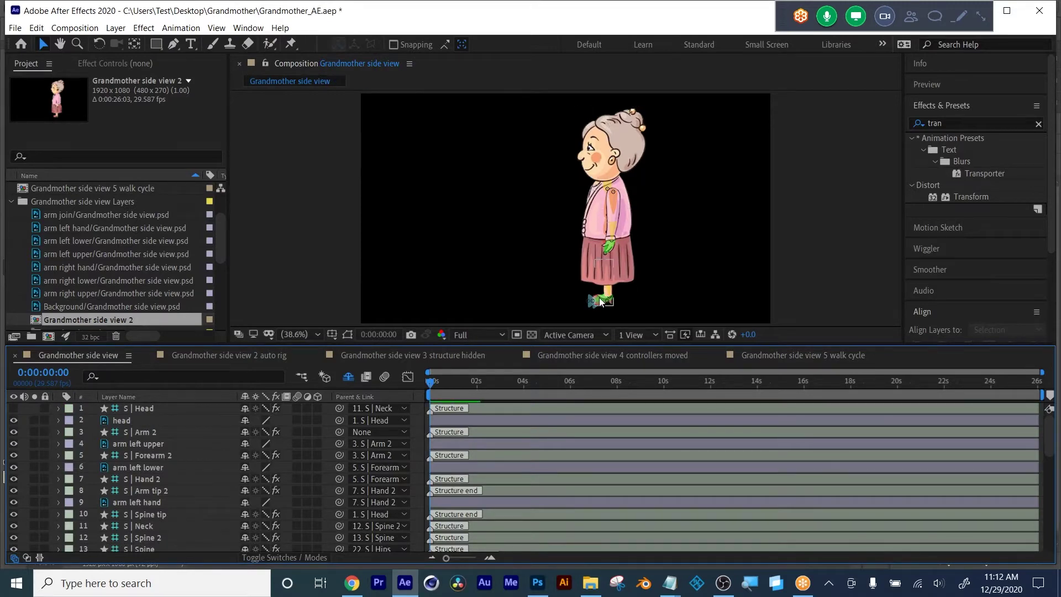
Step: Run the Duik Bassel.2 script file from the ScriptUI Panels folder in C:\WIP\Duik_Bassel.2
click(14, 27)
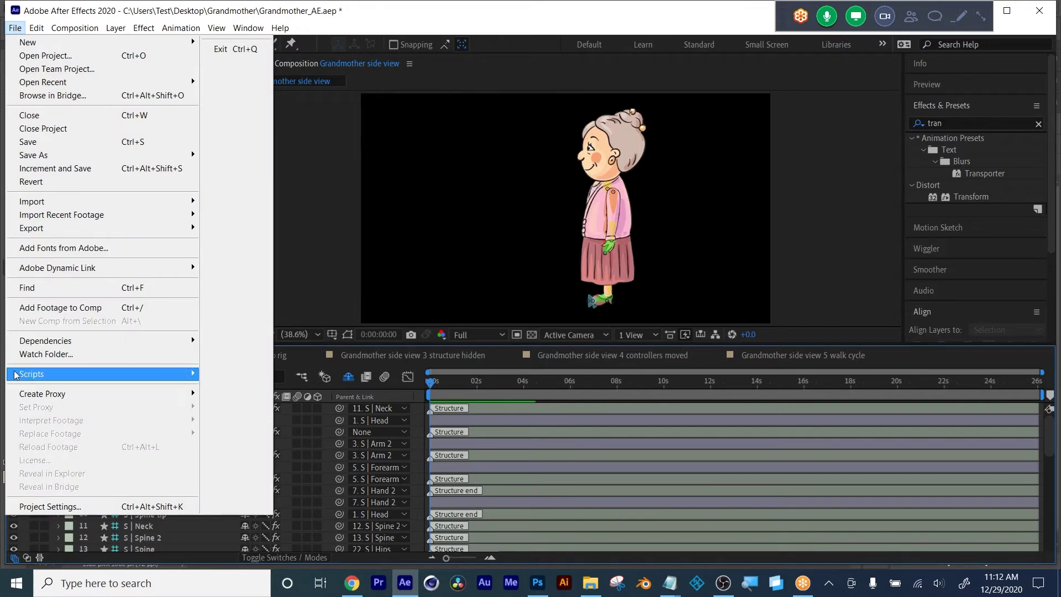
mouse_move(17, 374)
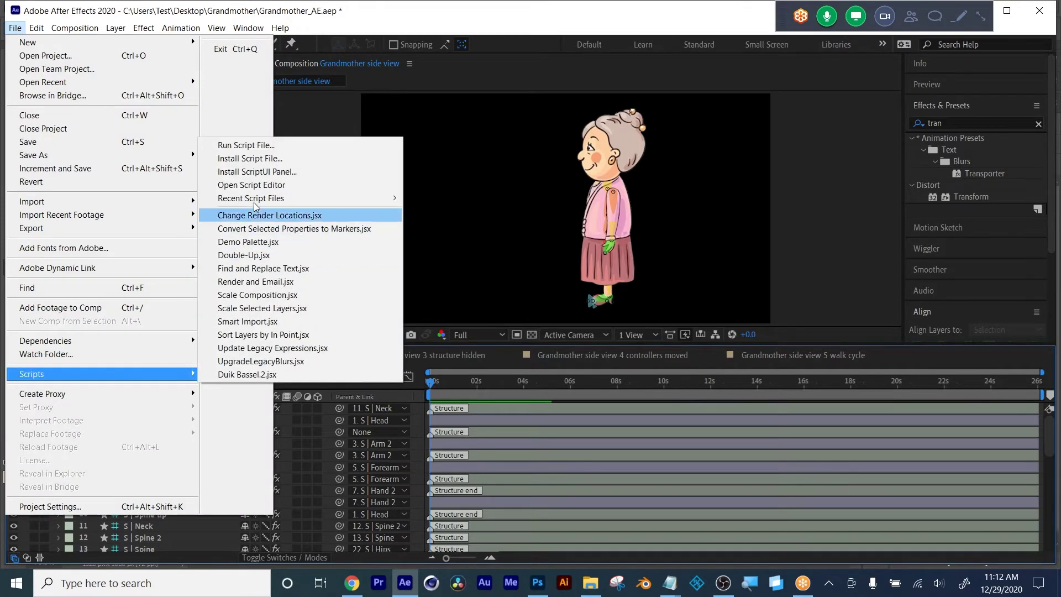
click(256, 145)
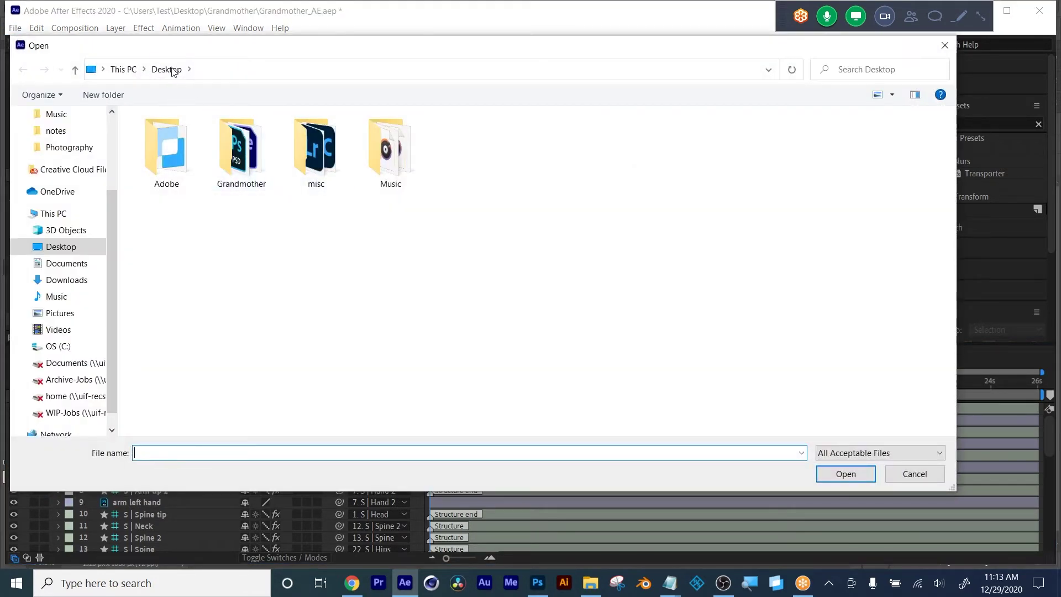
click(48, 345)
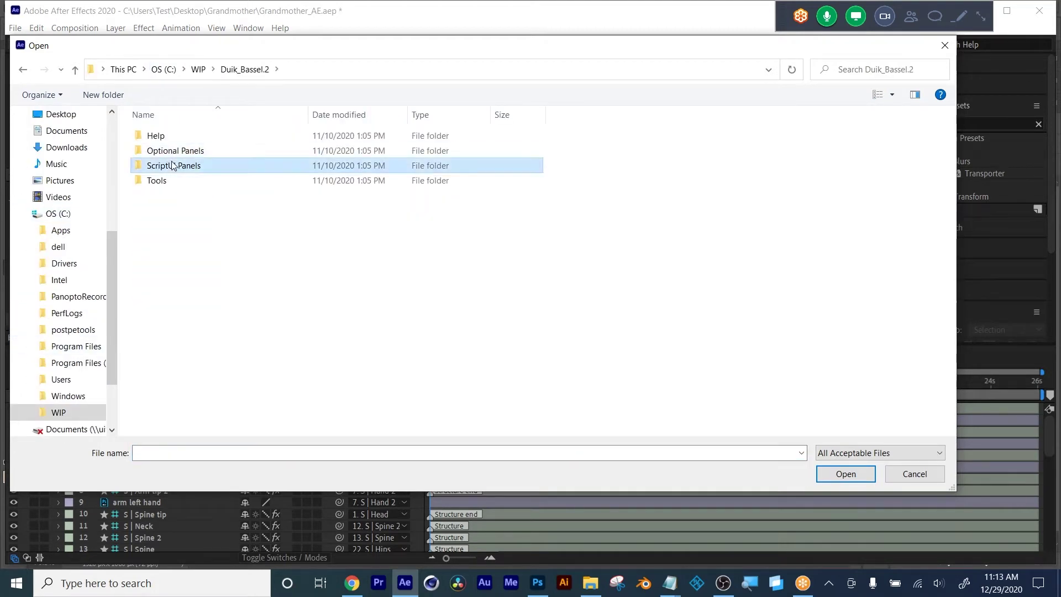
double_click(172, 166)
click(179, 141)
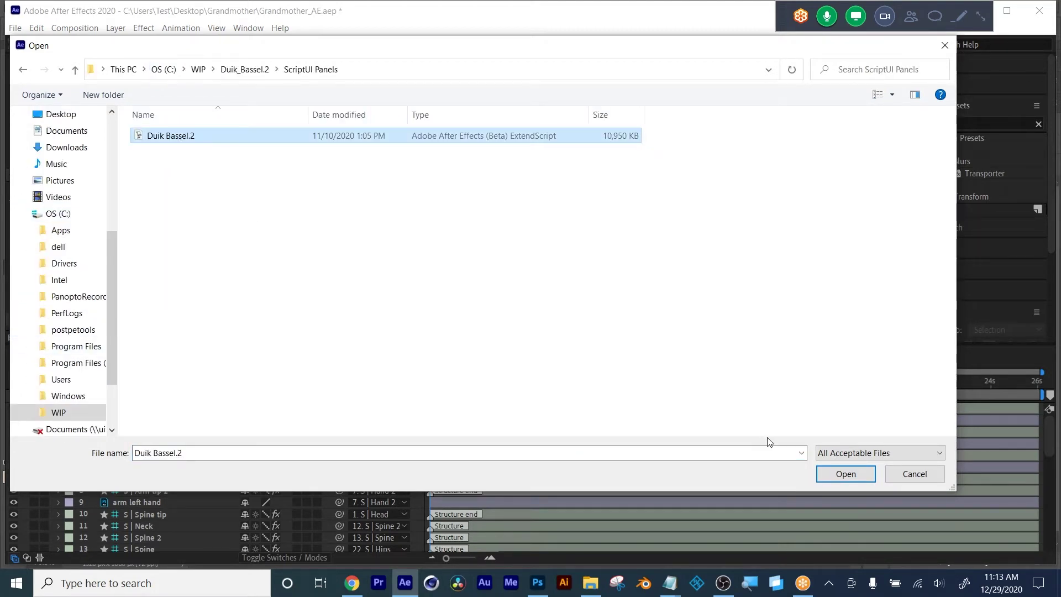
click(833, 476)
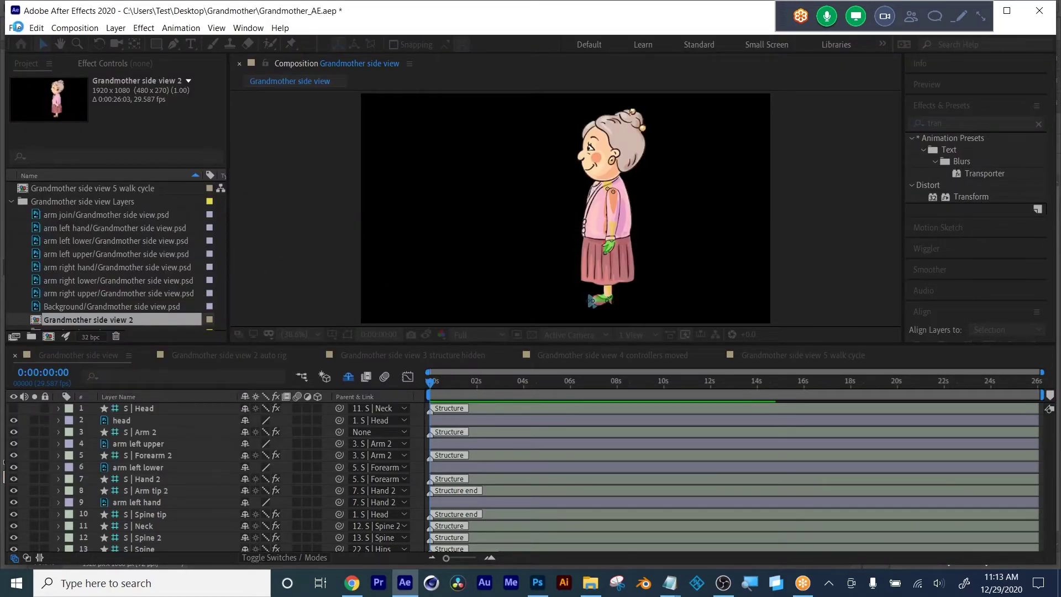
Step: Look up the Duik Bassel.2 script among the recent script files without running it
click(16, 27)
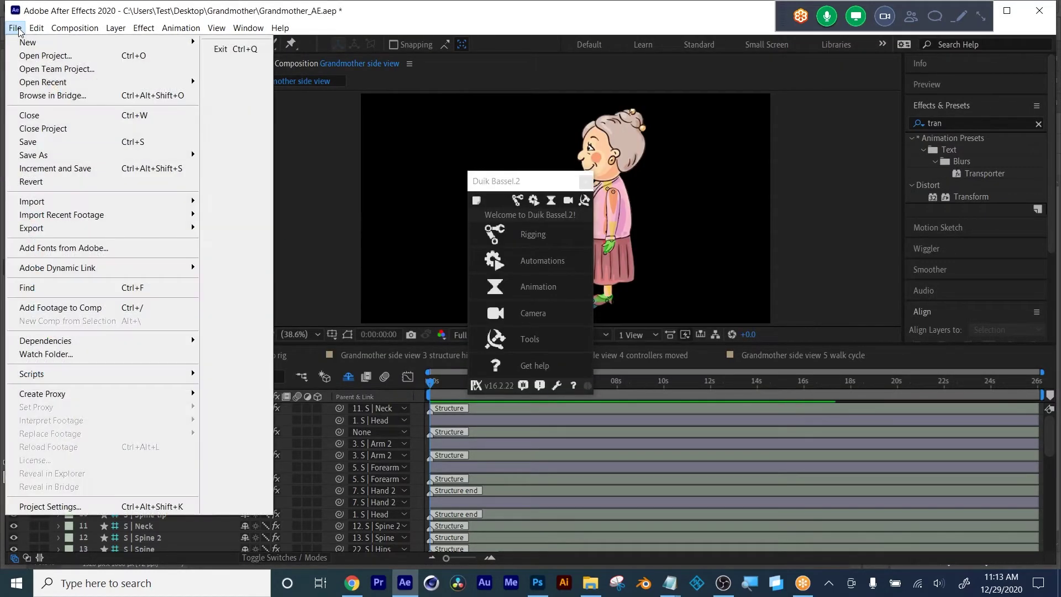
mouse_move(53, 373)
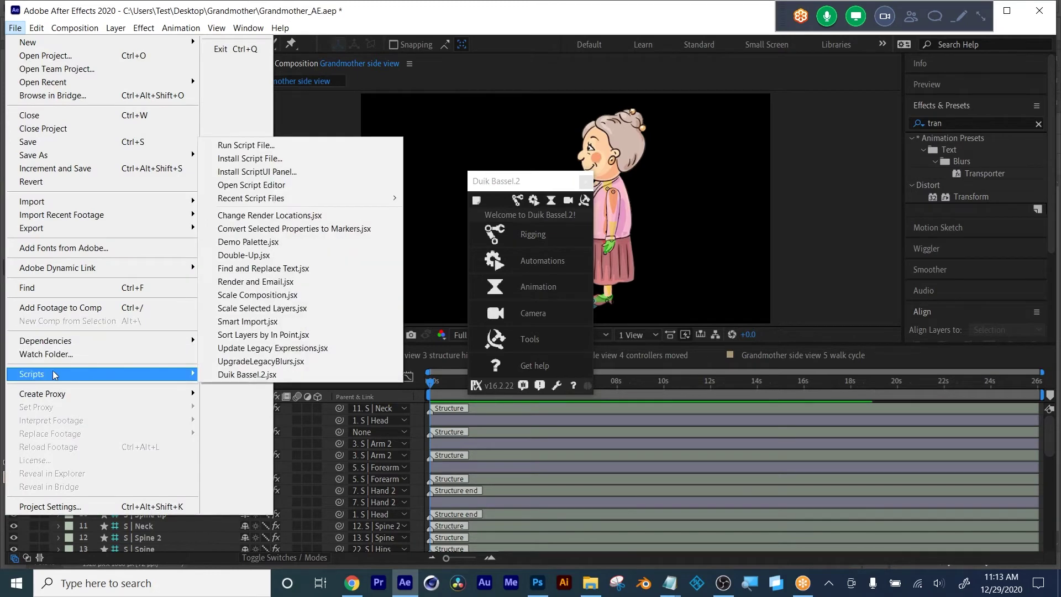
mouse_move(276, 197)
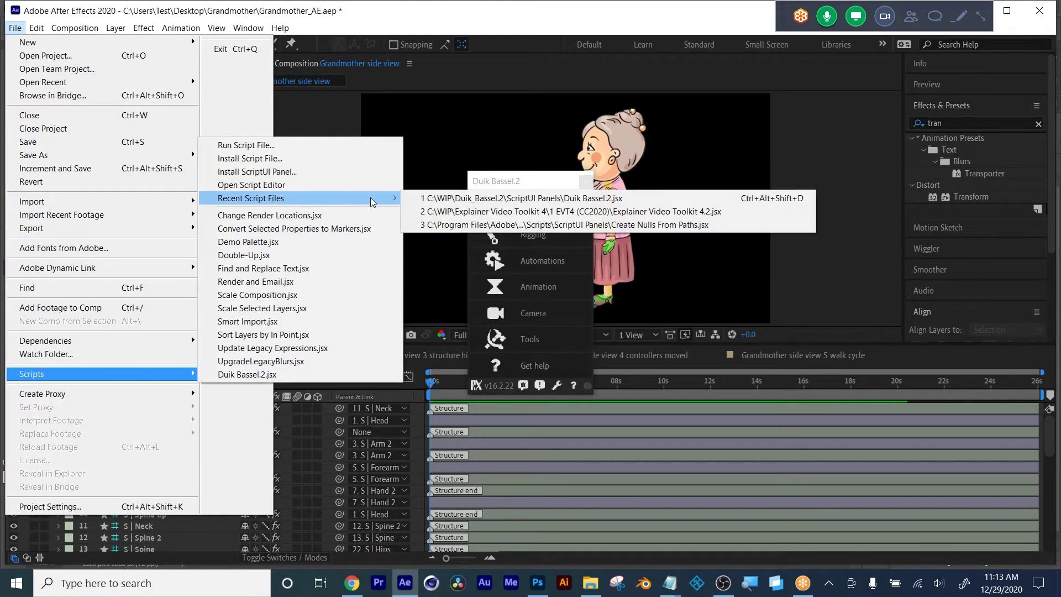
click(482, 8)
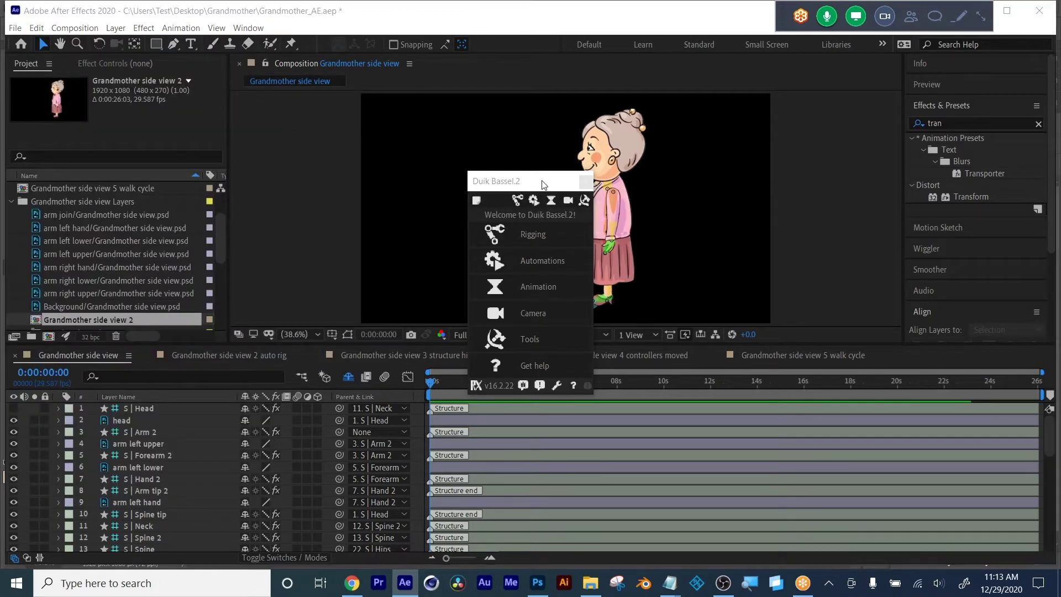
Step: Move the Duik Bassel.2 window off the character, enlarge it and display its Rigging structures
drag(560, 178, 899, 114)
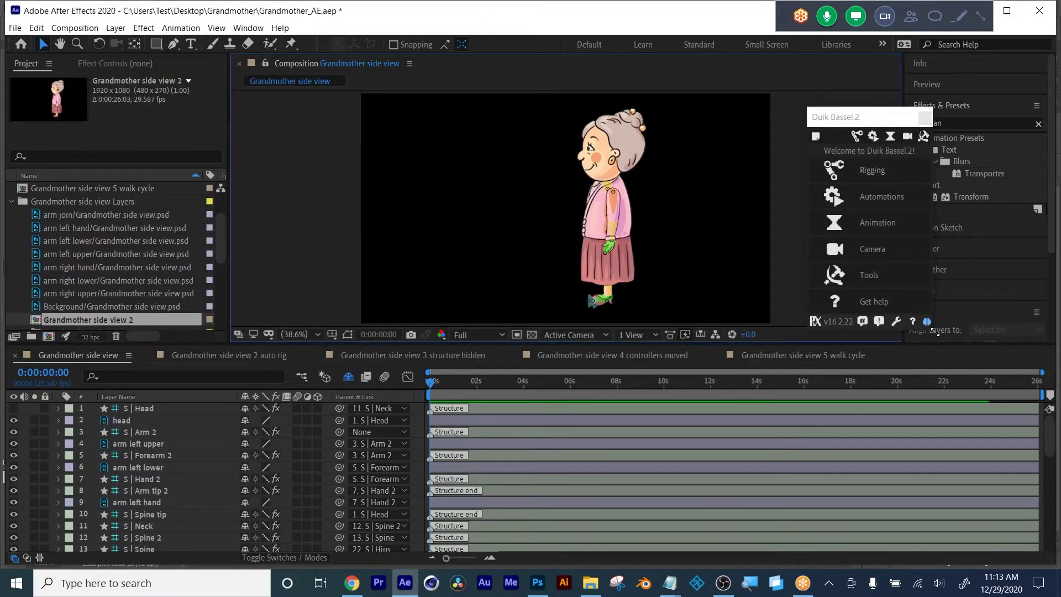
drag(933, 331, 1054, 517)
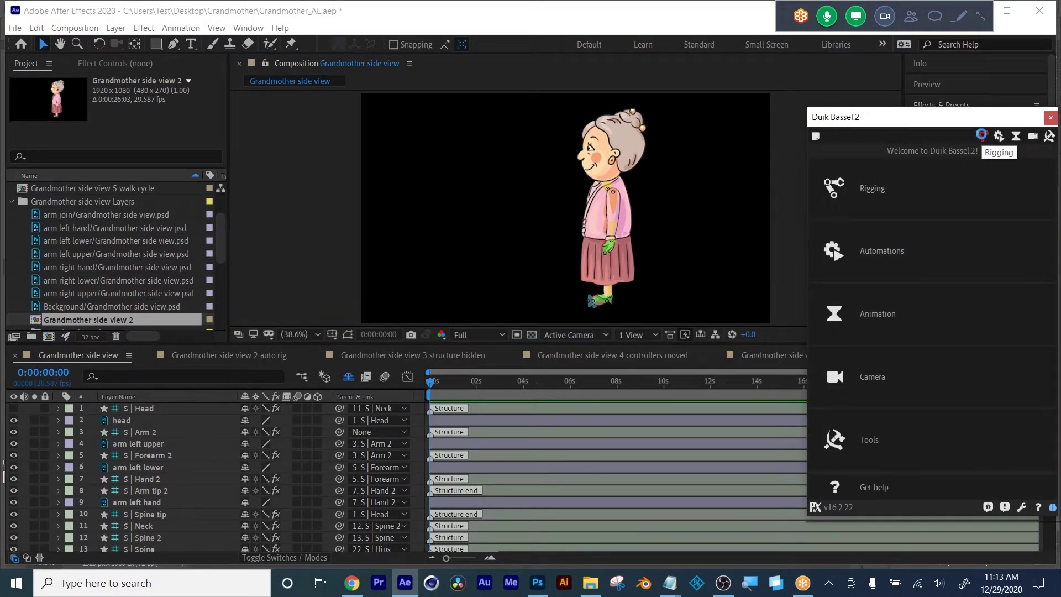
click(982, 136)
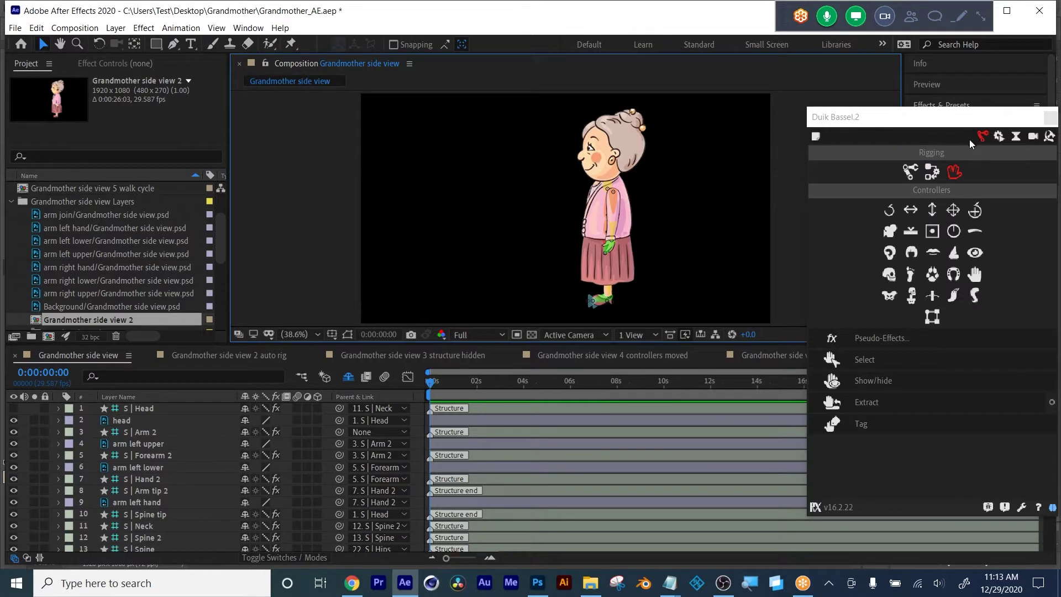
click(907, 173)
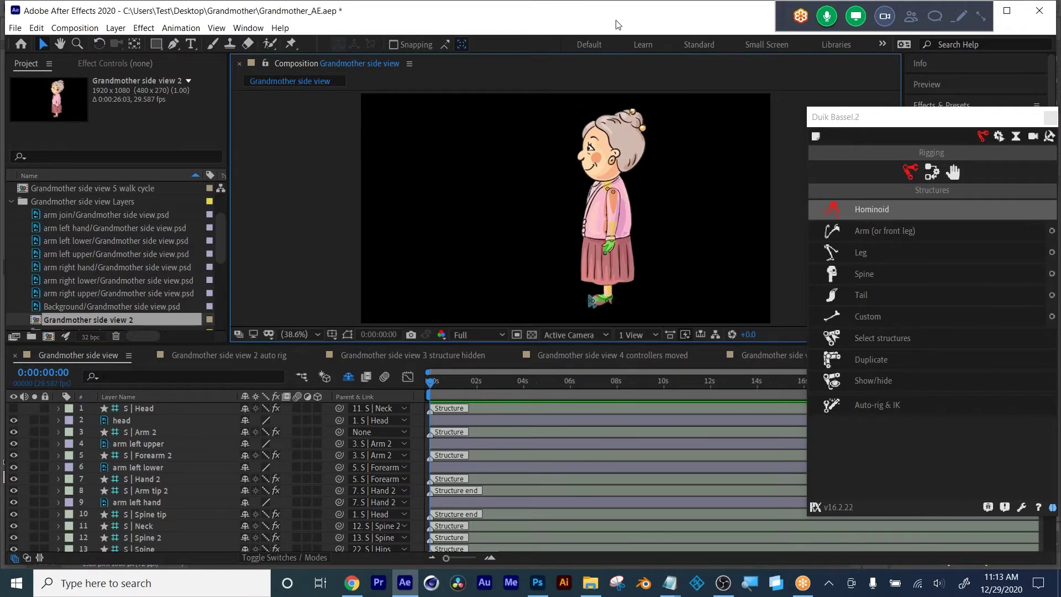
Step: Open the Grandmother side view 2 composition and add Duik's Hominoid structure to it
drag(884, 116, 692, 118)
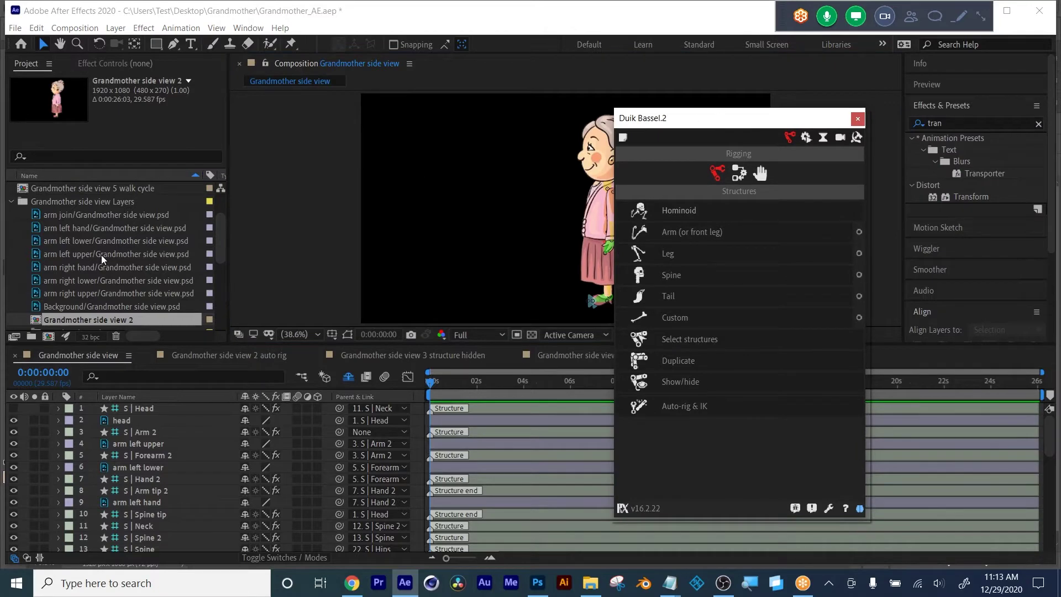
scroll(67, 305, down, 5)
scroll(53, 322, up, 5)
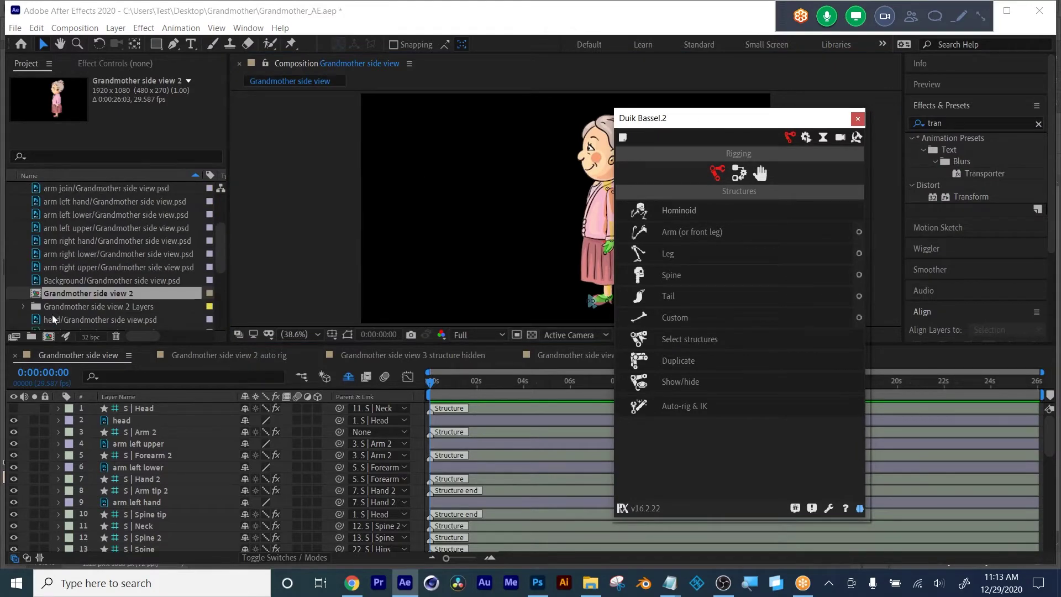
double_click(62, 292)
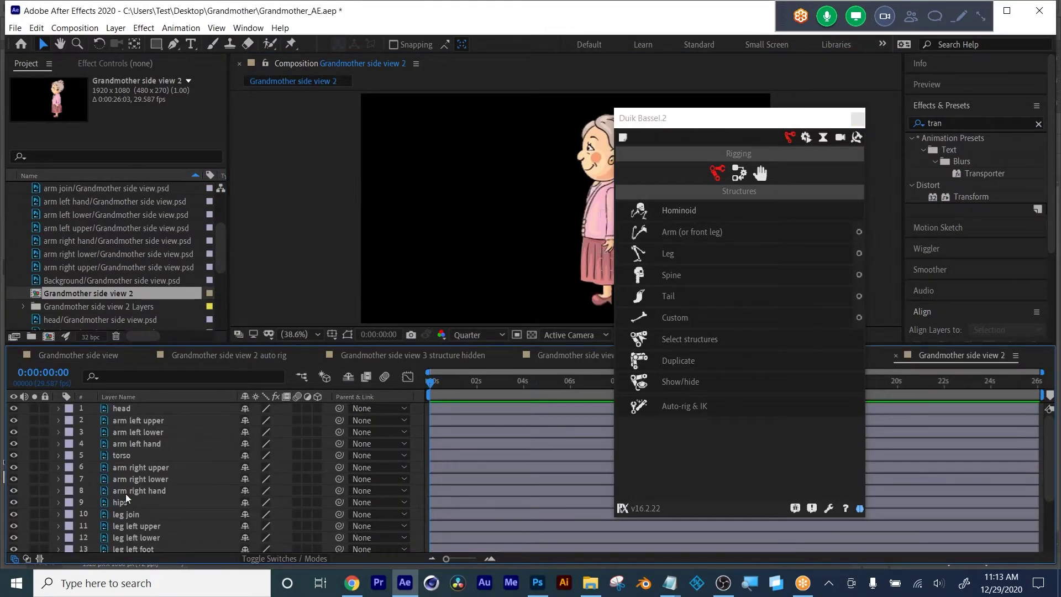
click(792, 138)
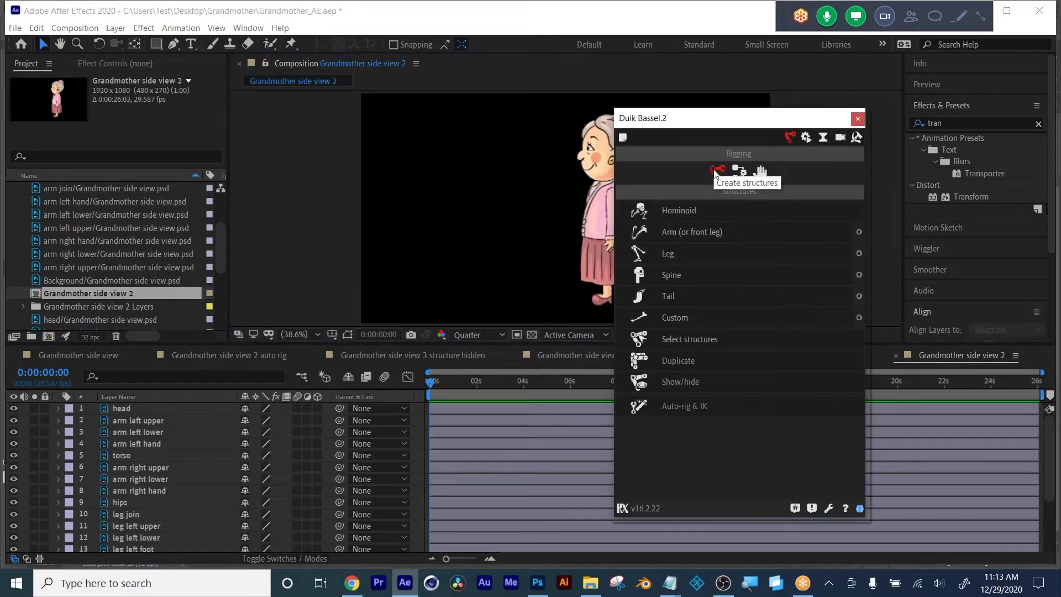
click(671, 213)
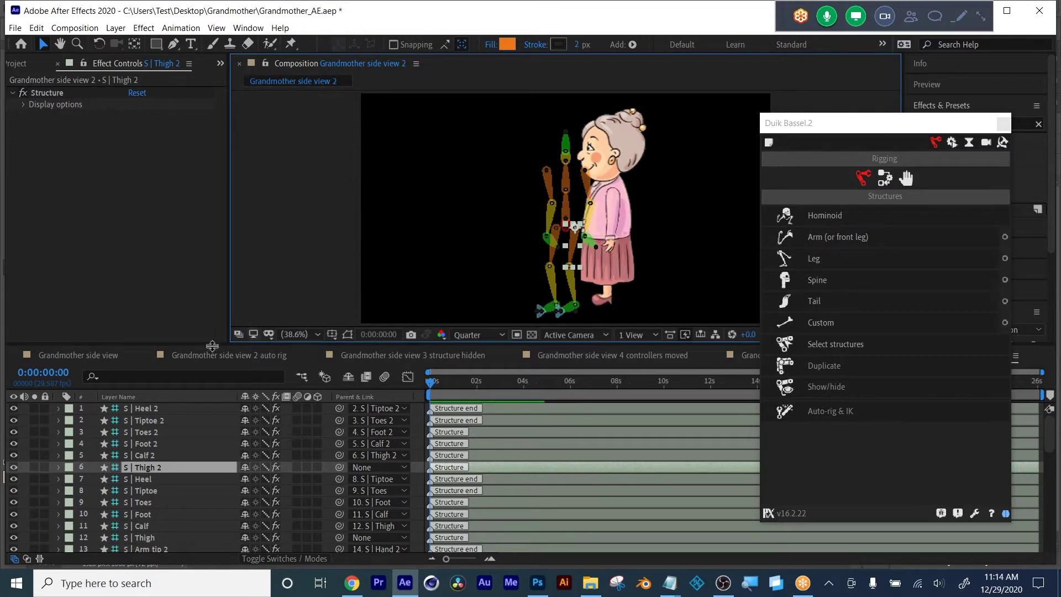
Step: Return to the Grandmother side view composition and examine the neck and shoulder structure joints at 200% magnification
click(79, 356)
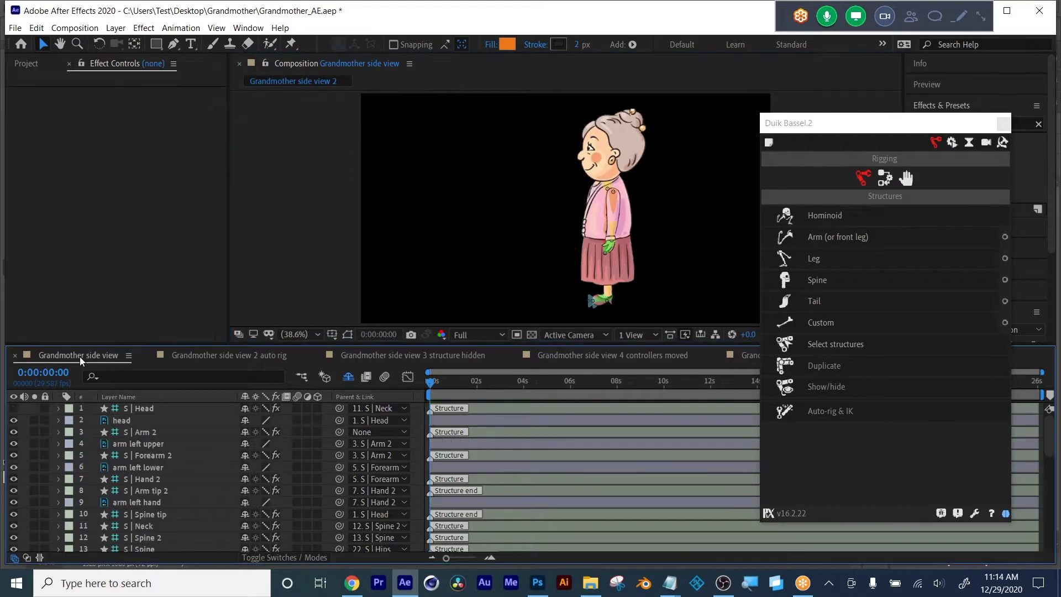
scroll(601, 163, up, 5)
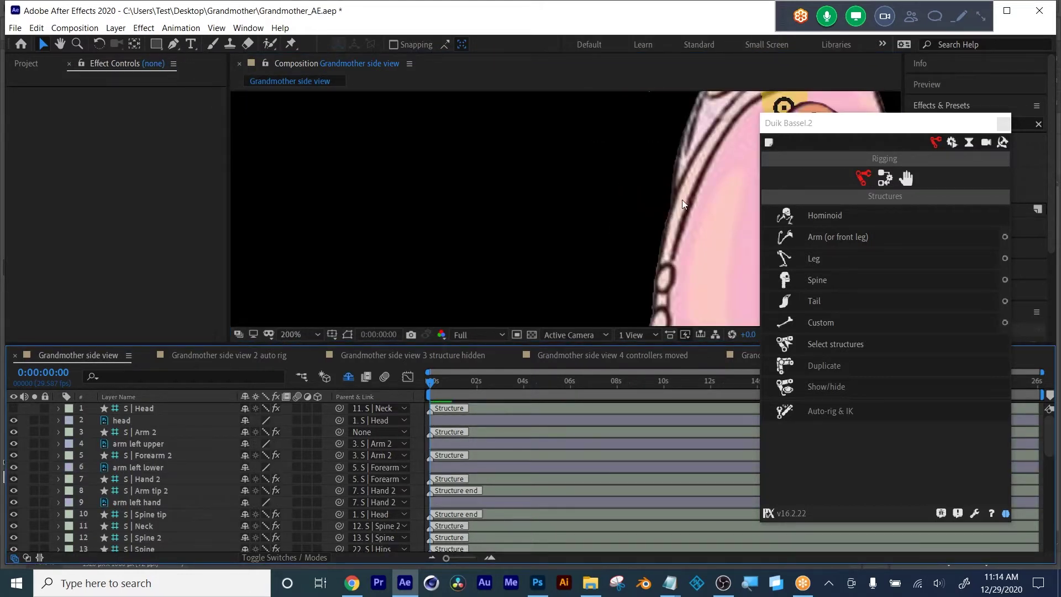
key(h)
drag(681, 200, 503, 276)
drag(657, 167, 618, 231)
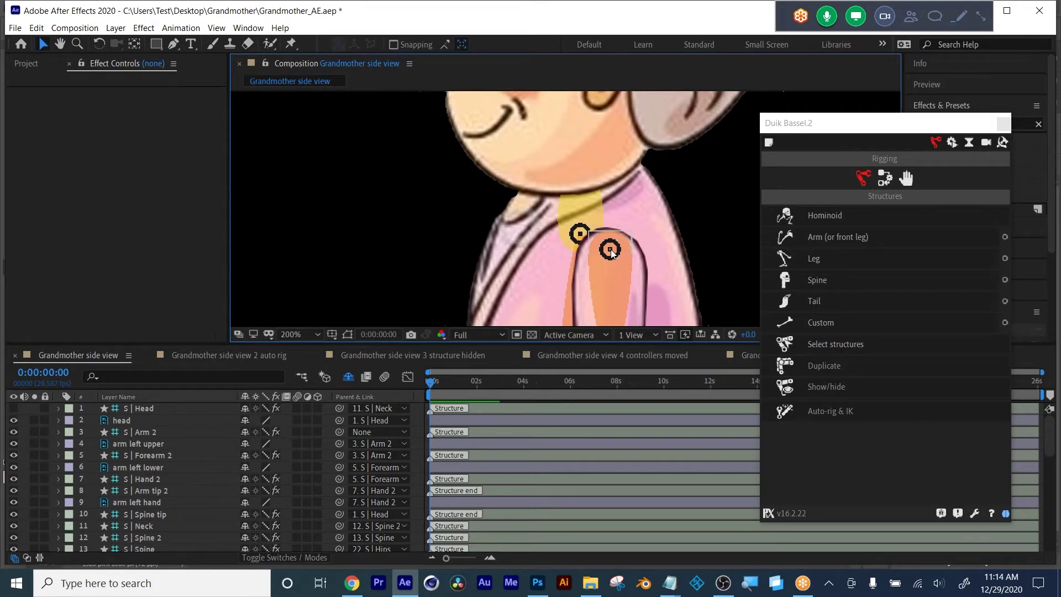
Step: Select the S | Head structure layer and the head artwork layer in turn, and move the Duik window clear of the timeline
click(133, 409)
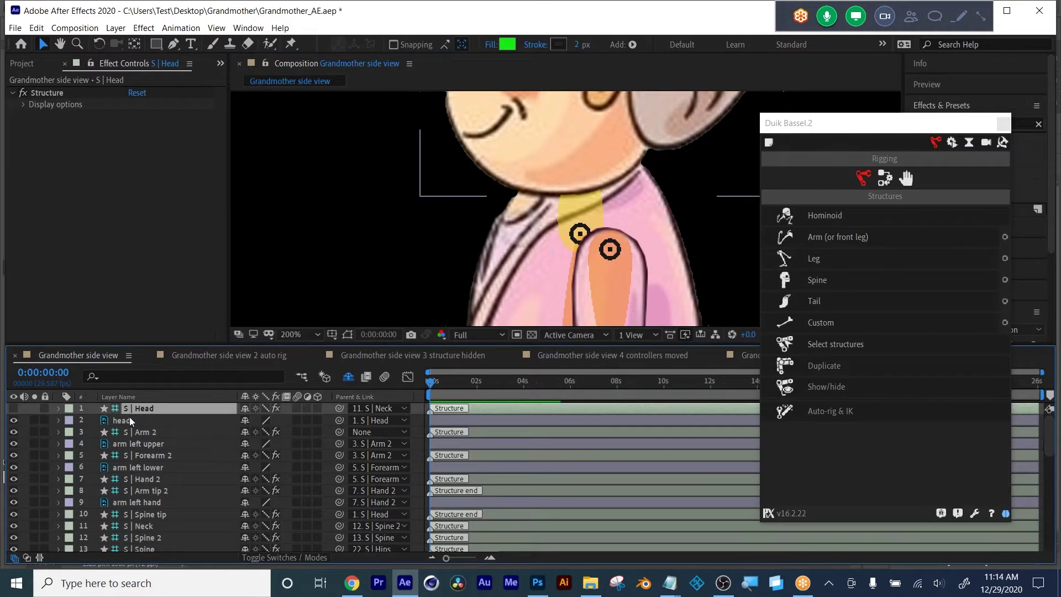
click(122, 419)
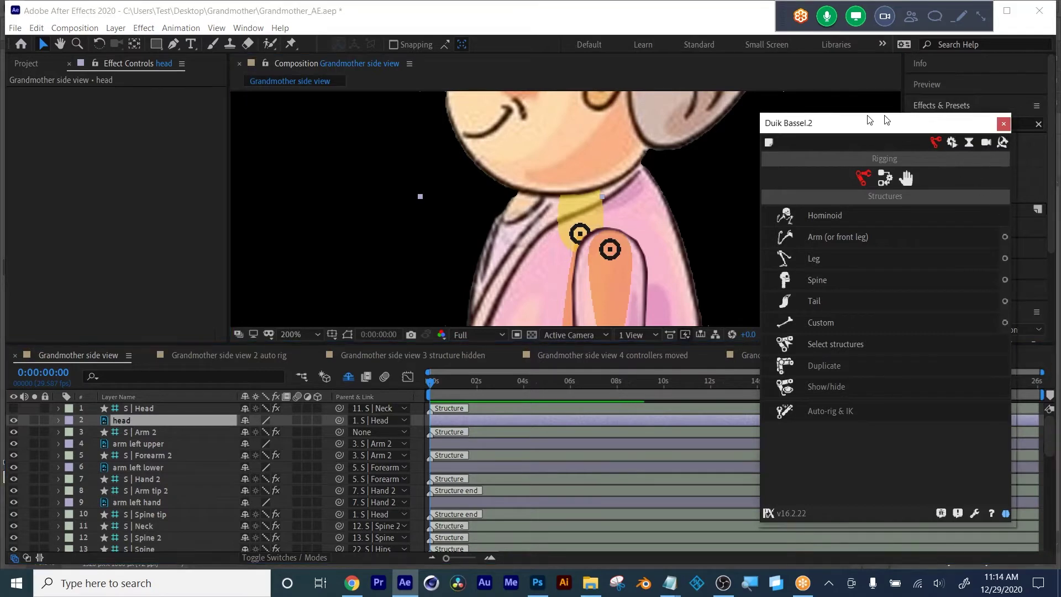
drag(887, 121, 369, 68)
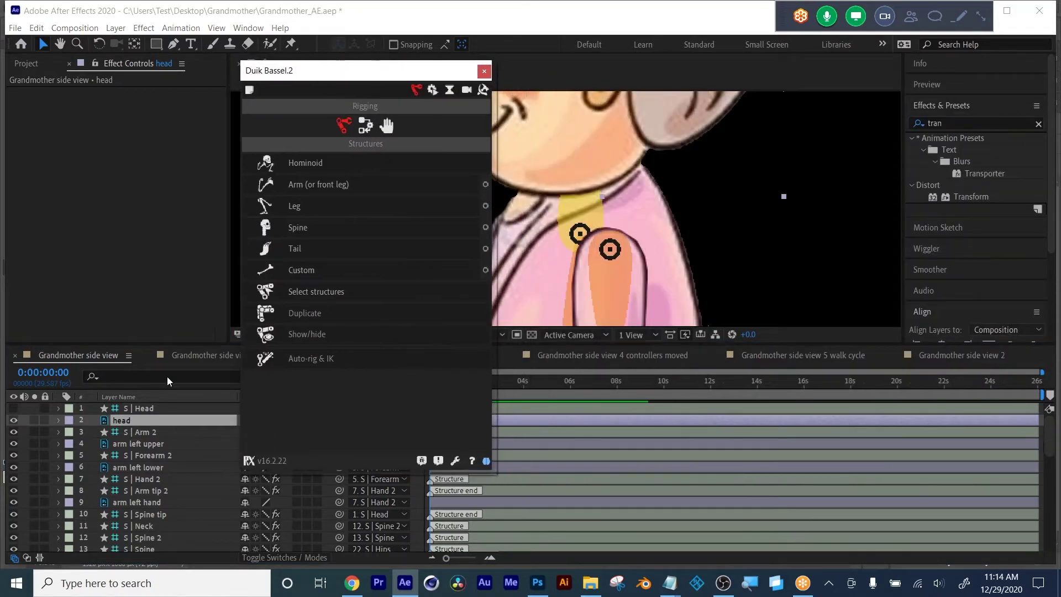
Step: In the Grandmother side view 2 composition, move the selected spine, neck and head structures onto the character, keeping the Duik window clear of the figure
click(964, 356)
drag(385, 73, 952, 120)
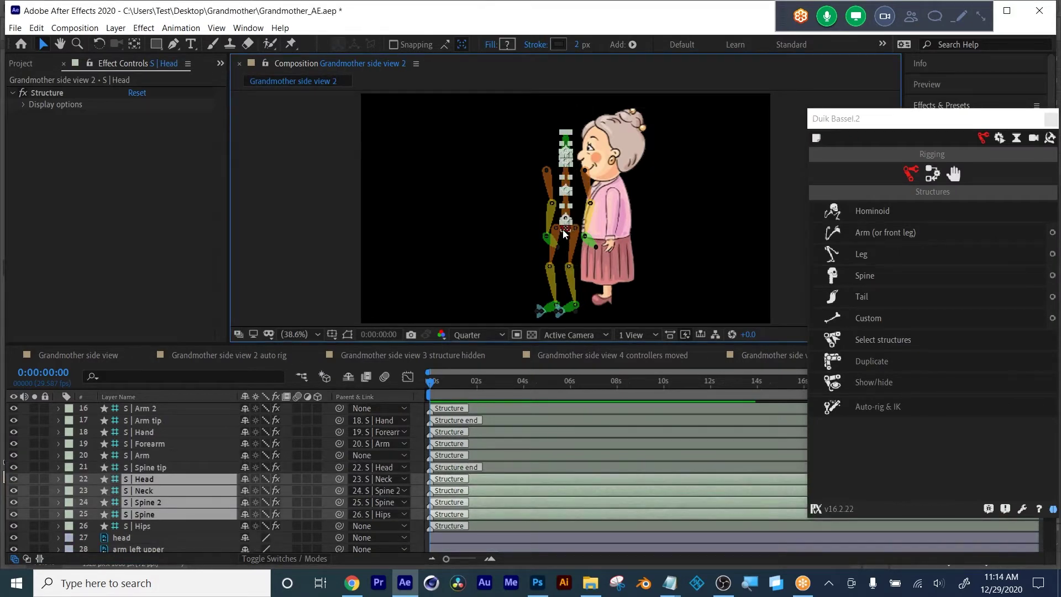
drag(565, 186, 608, 167)
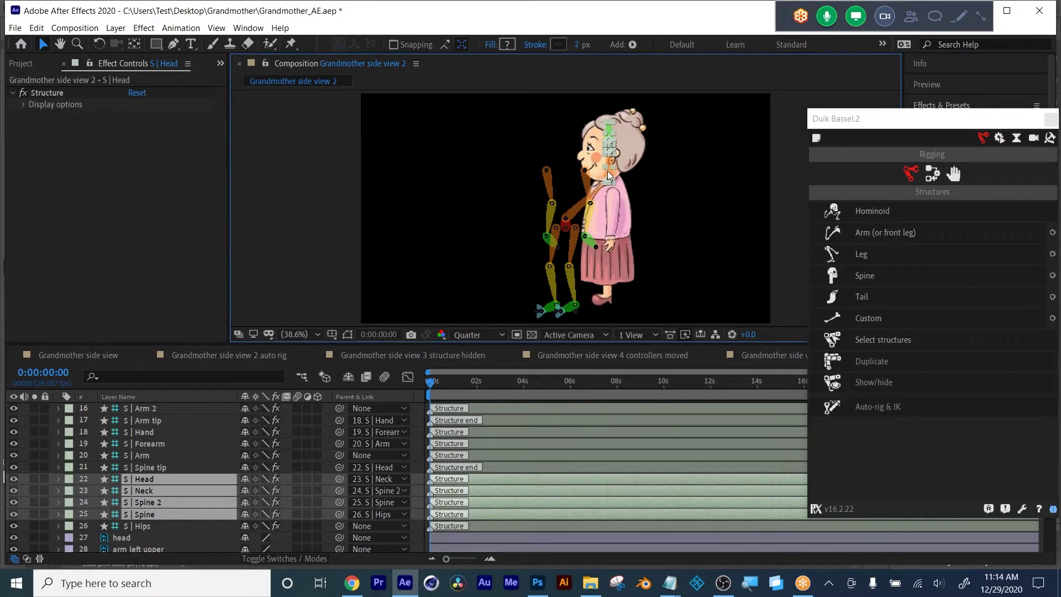
click(640, 157)
key(slash)
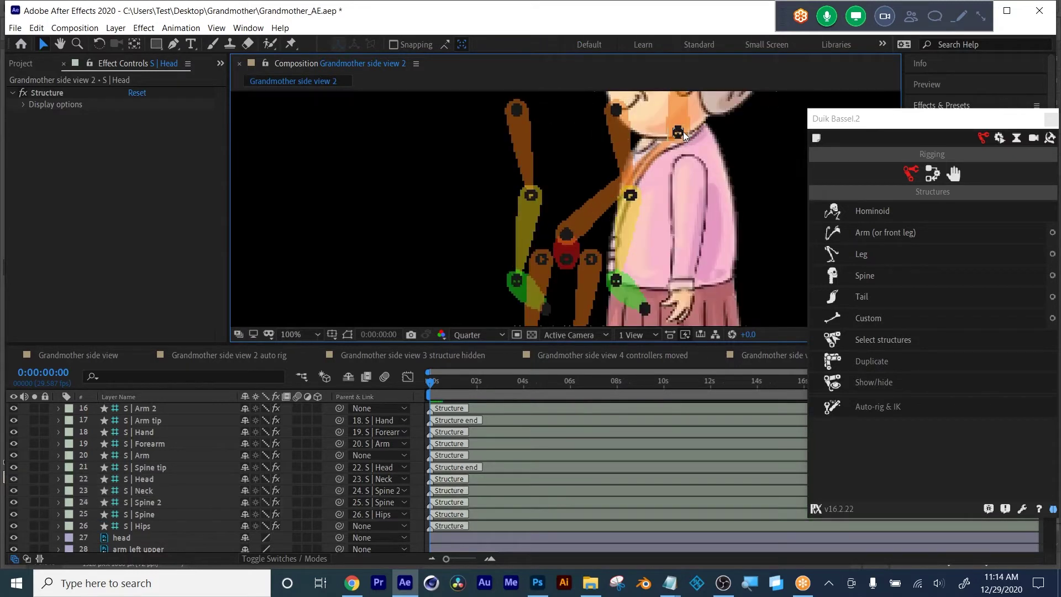
Step: Fit the spine structures to the artwork, placing Spine 2 at the shoulder, raising the Spine tip and lowering the Neck joint to the collar
click(683, 150)
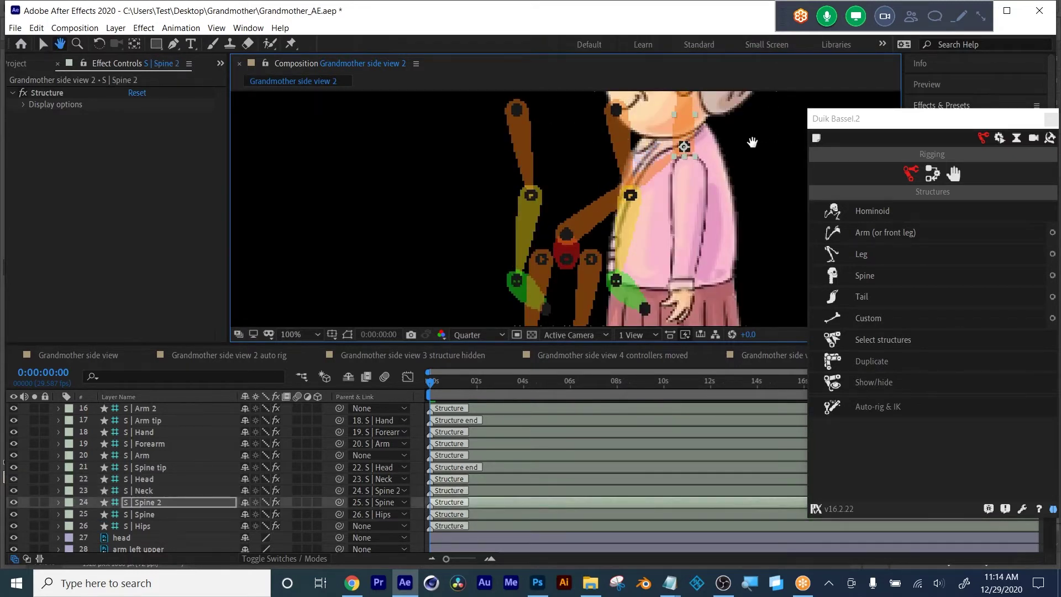
scroll(679, 144, up, 5)
drag(652, 120, 646, 100)
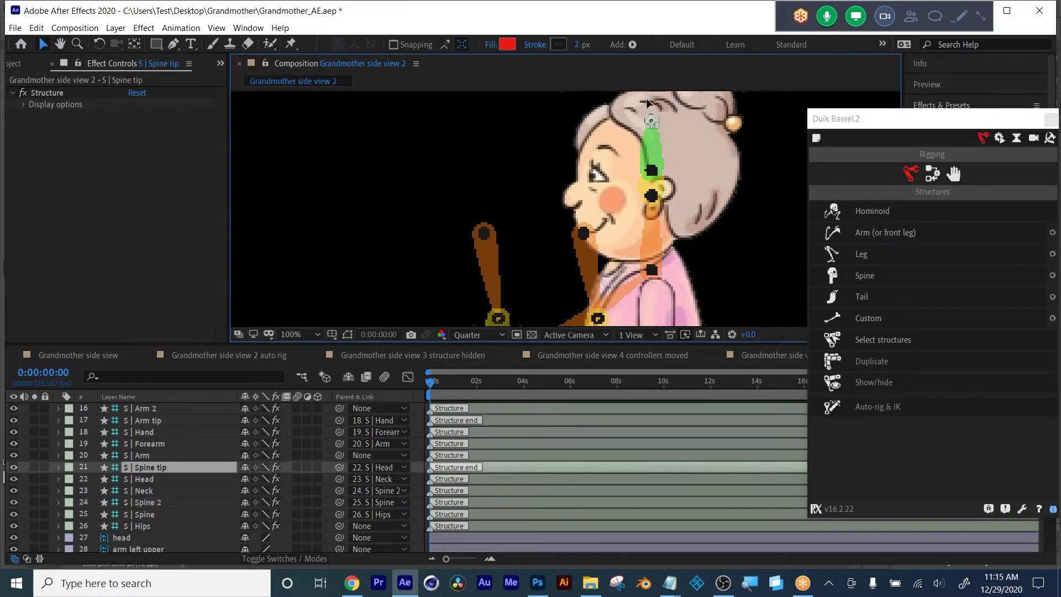
click(653, 188)
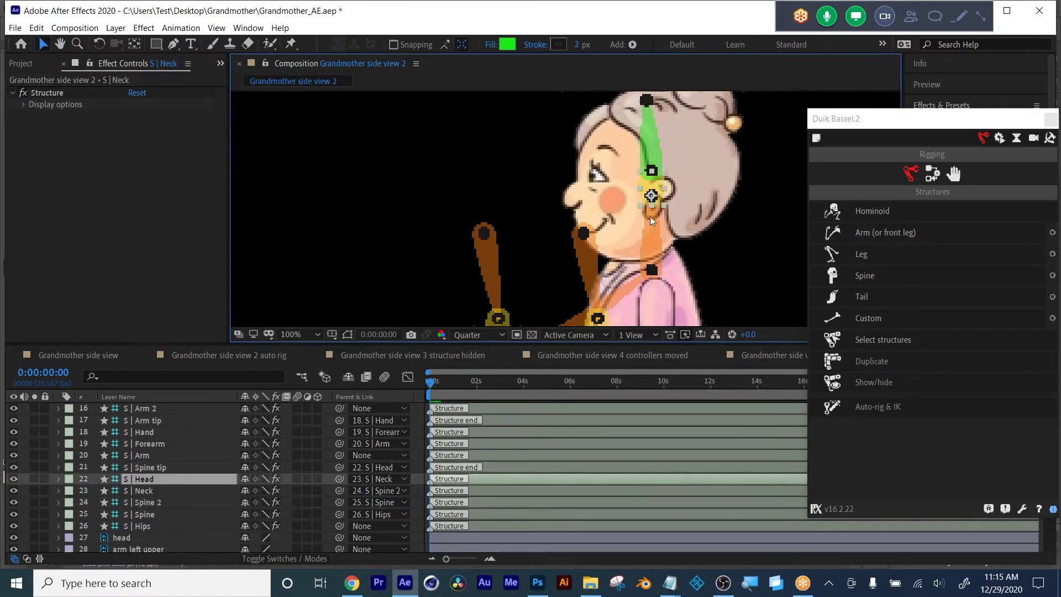
drag(651, 196, 650, 252)
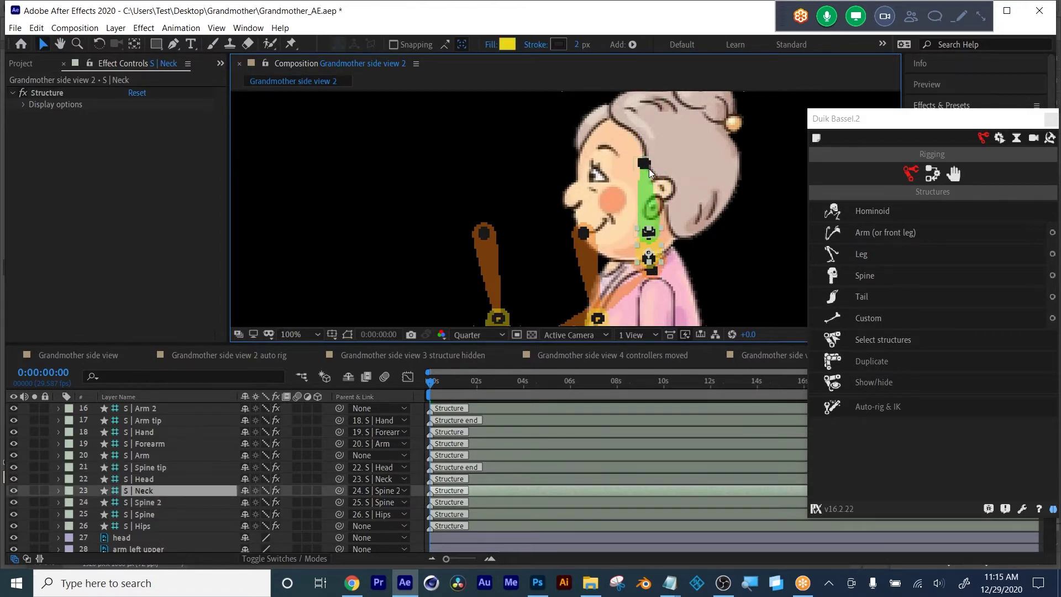
click(647, 165)
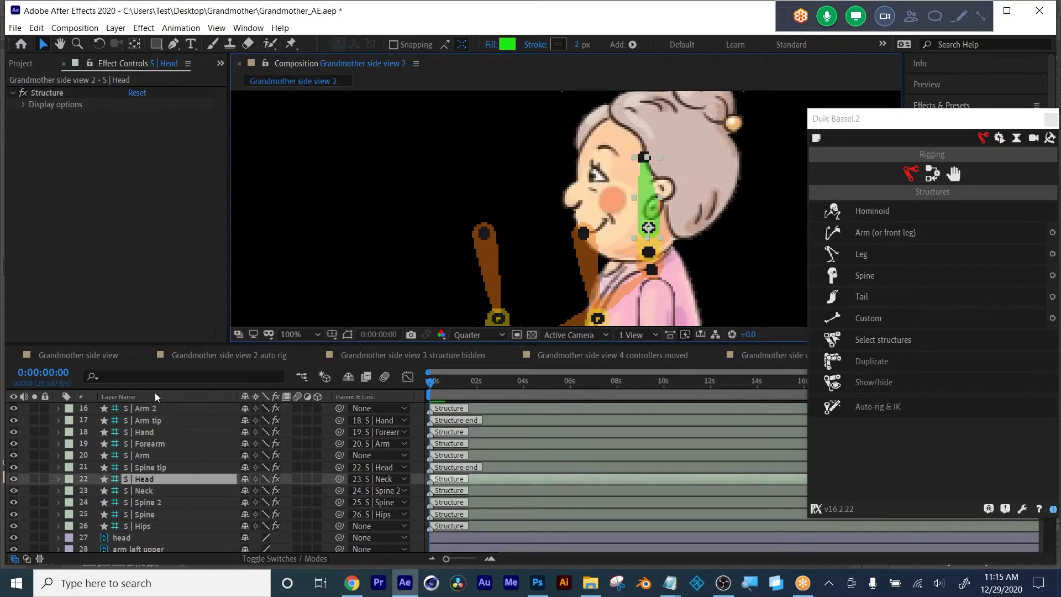
Step: Return to the Grandmother side view composition and examine the head, neck and shoulder at 100% magnification
click(96, 357)
key(h)
drag(635, 105, 642, 275)
scroll(628, 182, down, 3)
scroll(626, 187, up, 2)
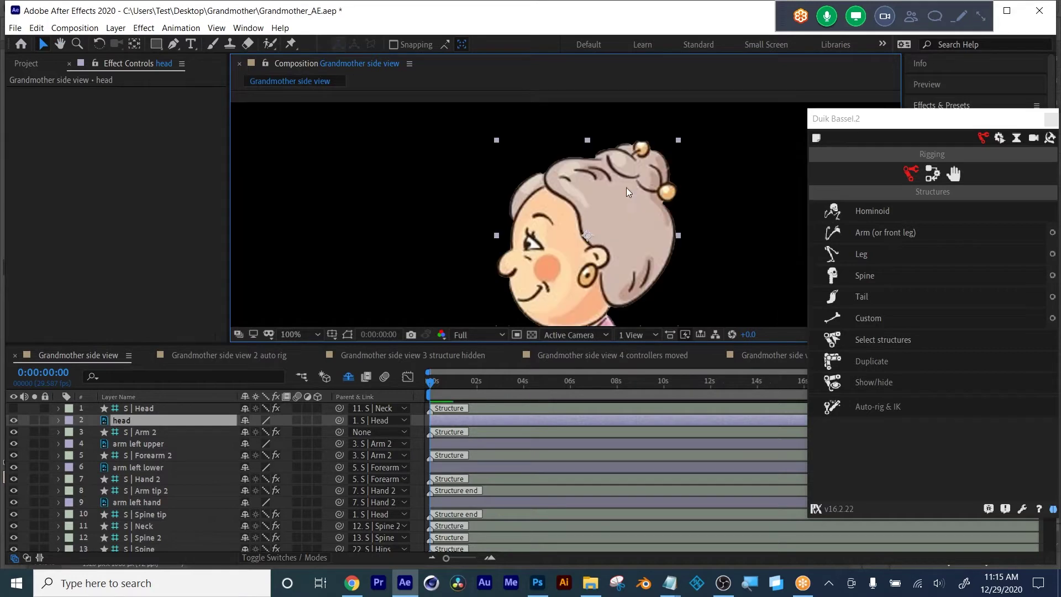
drag(625, 188, 604, 161)
key(v)
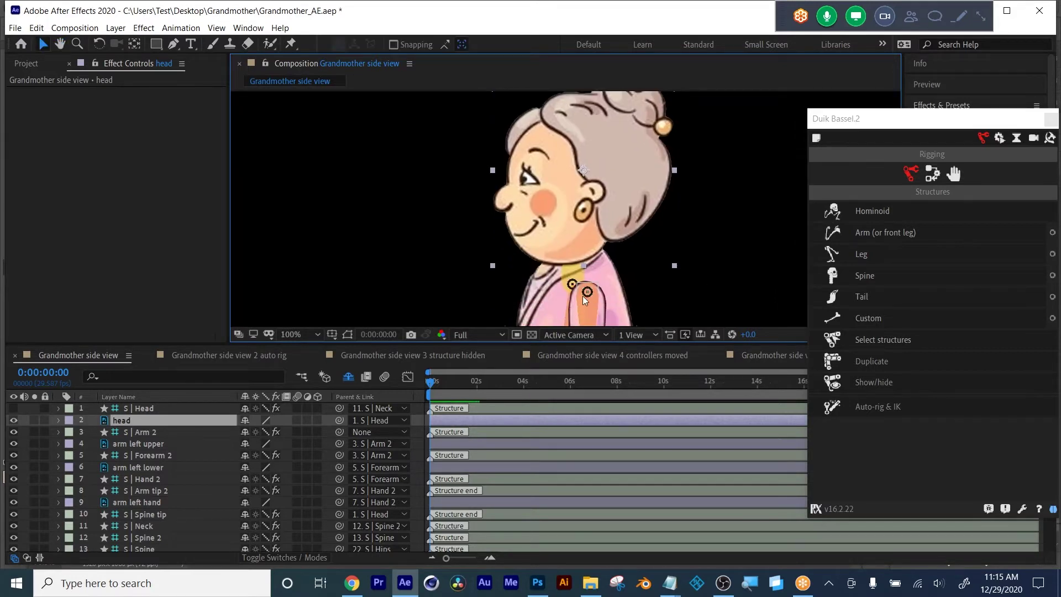
Step: Save the project and make the S | Head structure layer visible over the head artwork
key(ctrl+s)
click(134, 410)
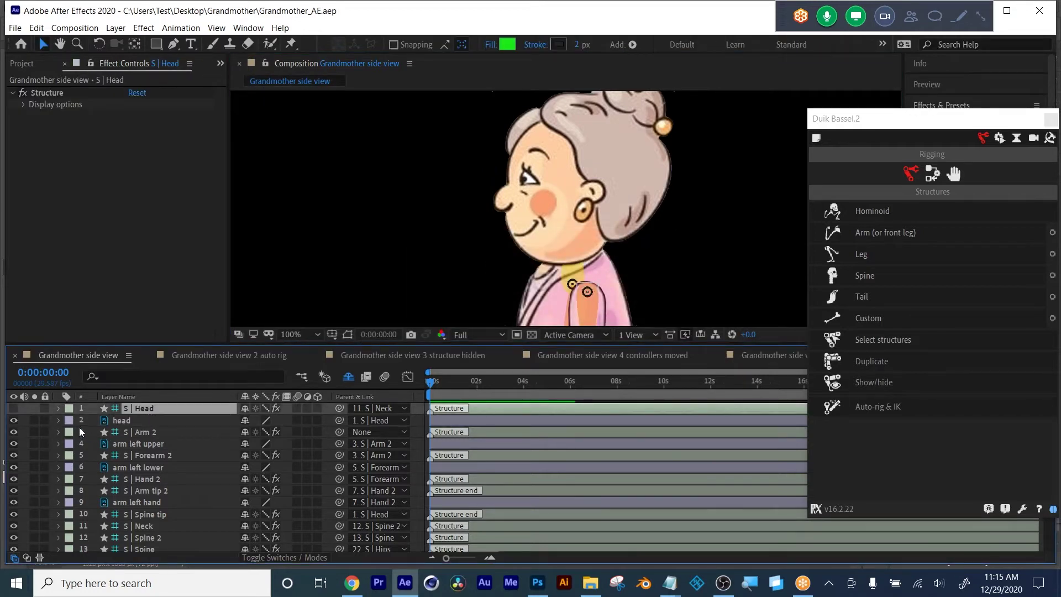
click(14, 409)
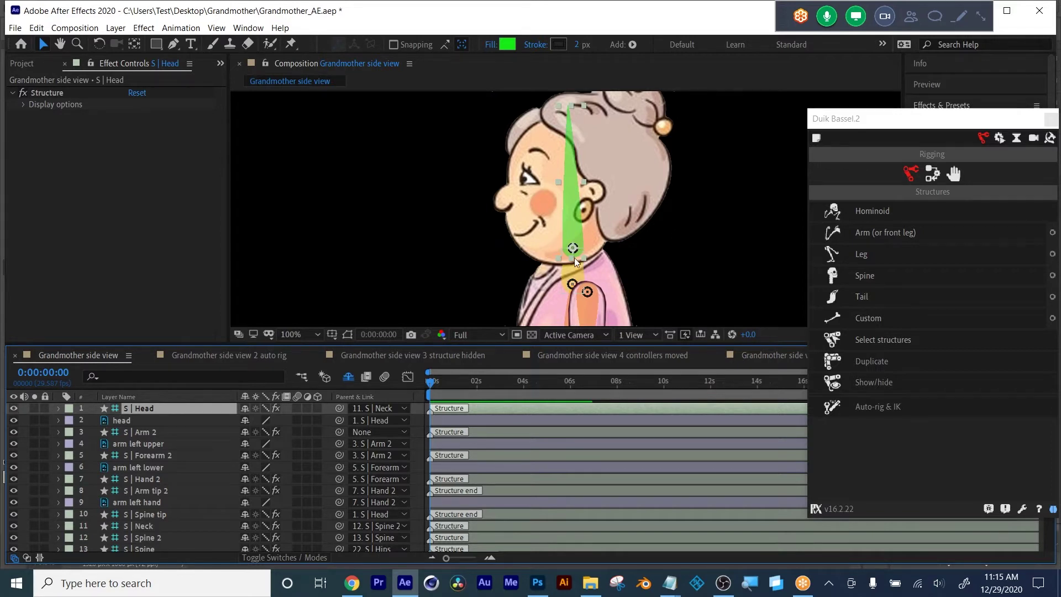
Step: Inspect the left arm's structures, temporarily hiding the arm left upper artwork to examine the elbow joint
scroll(574, 258, down, 5)
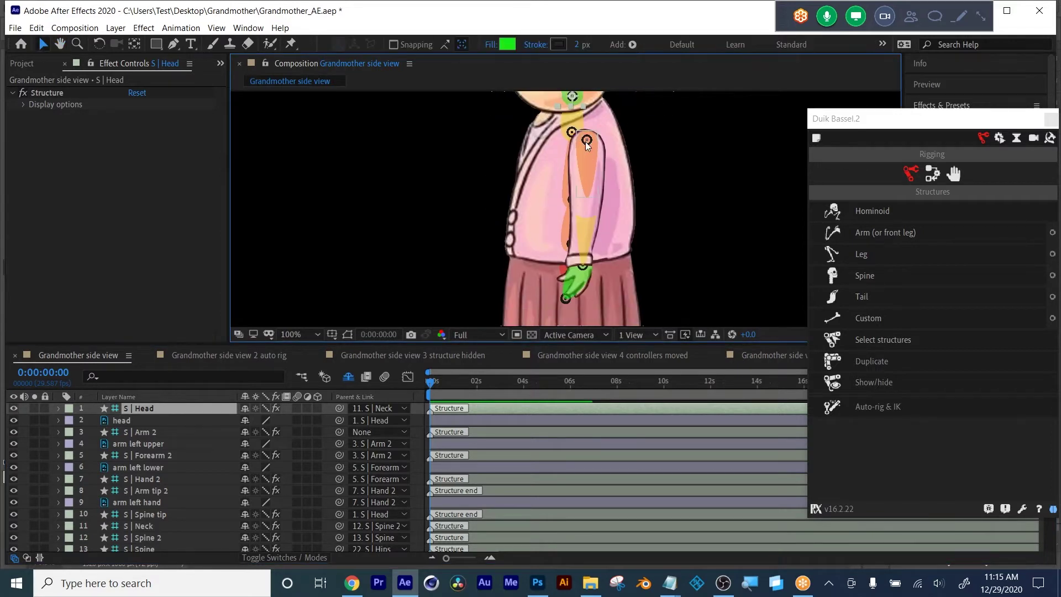
click(582, 231)
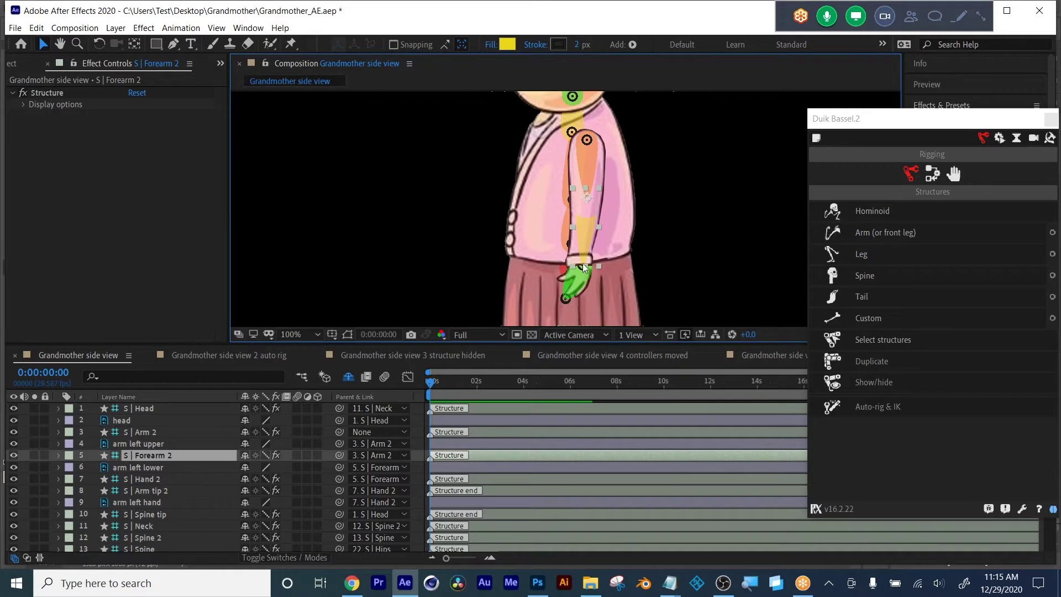
click(120, 443)
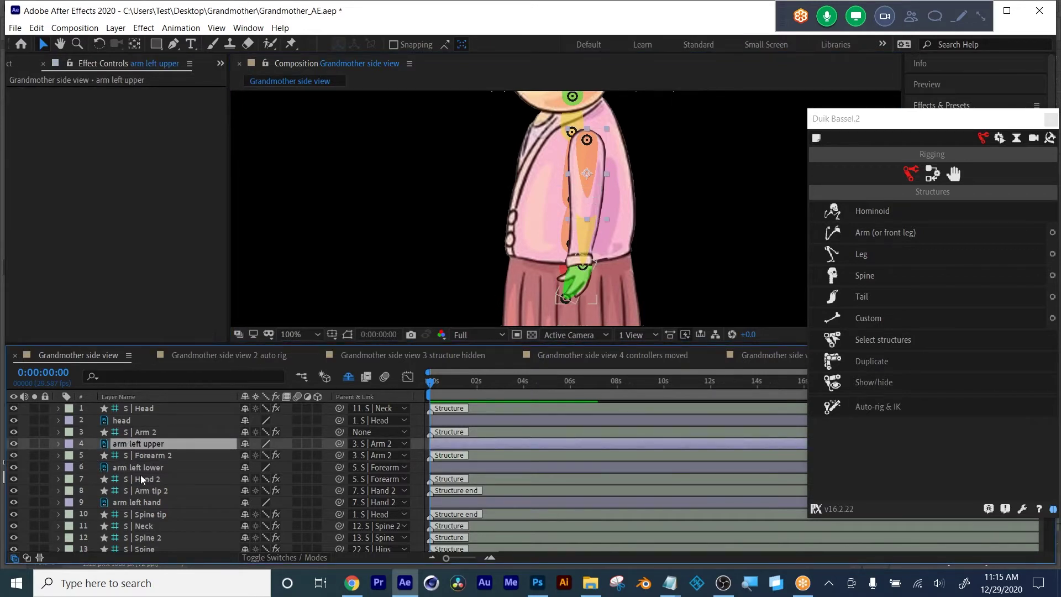
click(13, 444)
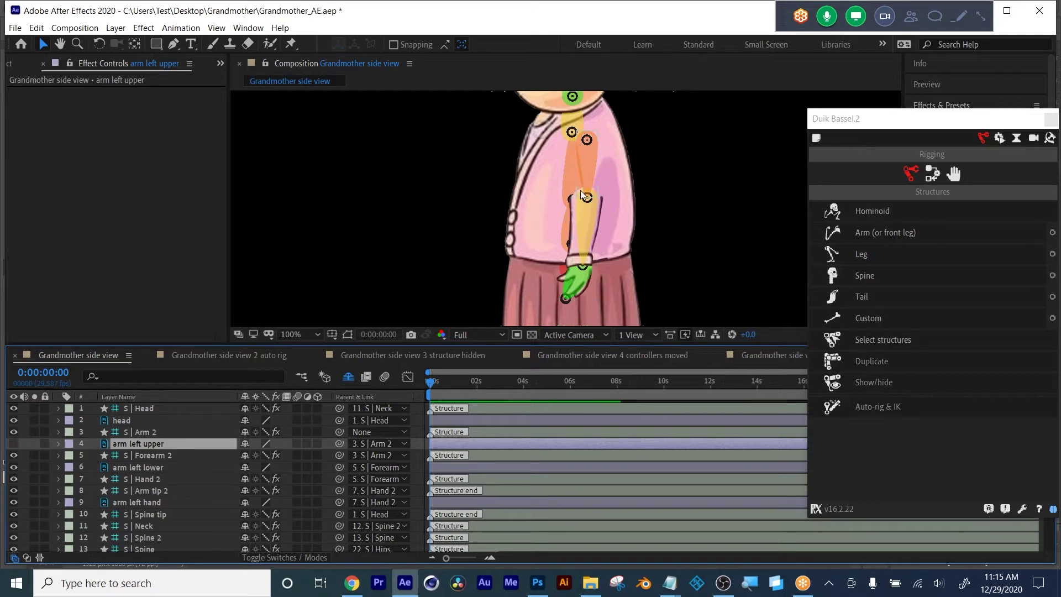
click(13, 444)
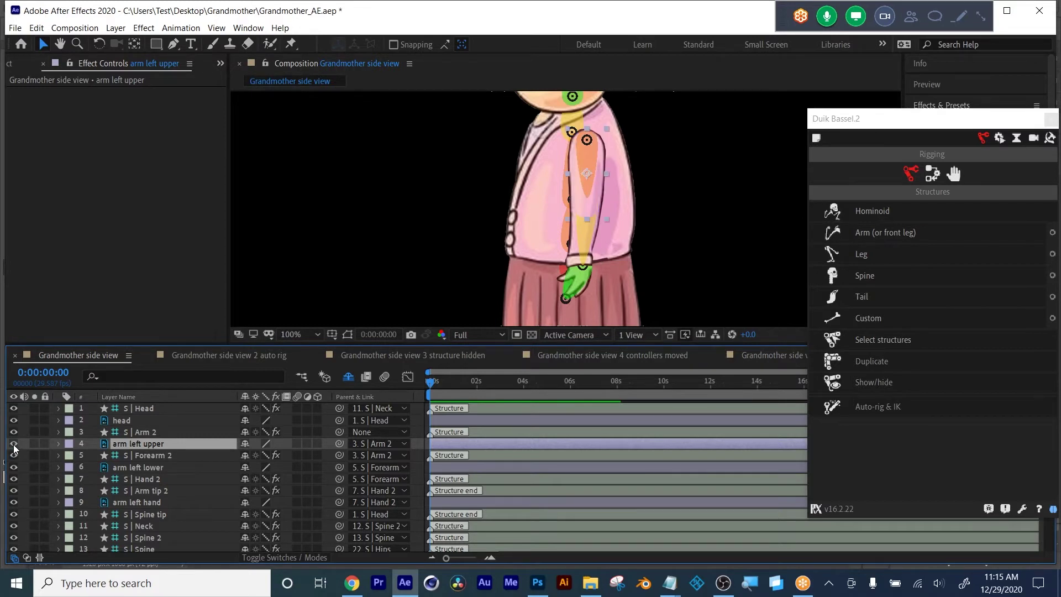
Step: Try to shift the S | Arm tip 2 joint slightly beyond the left hand's fingertips
click(143, 457)
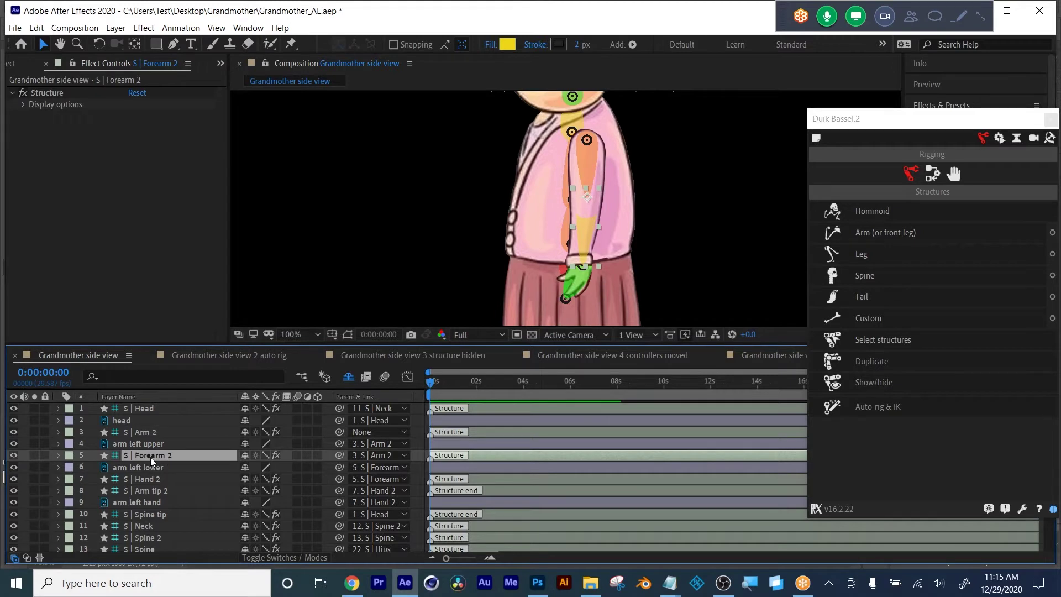
click(145, 491)
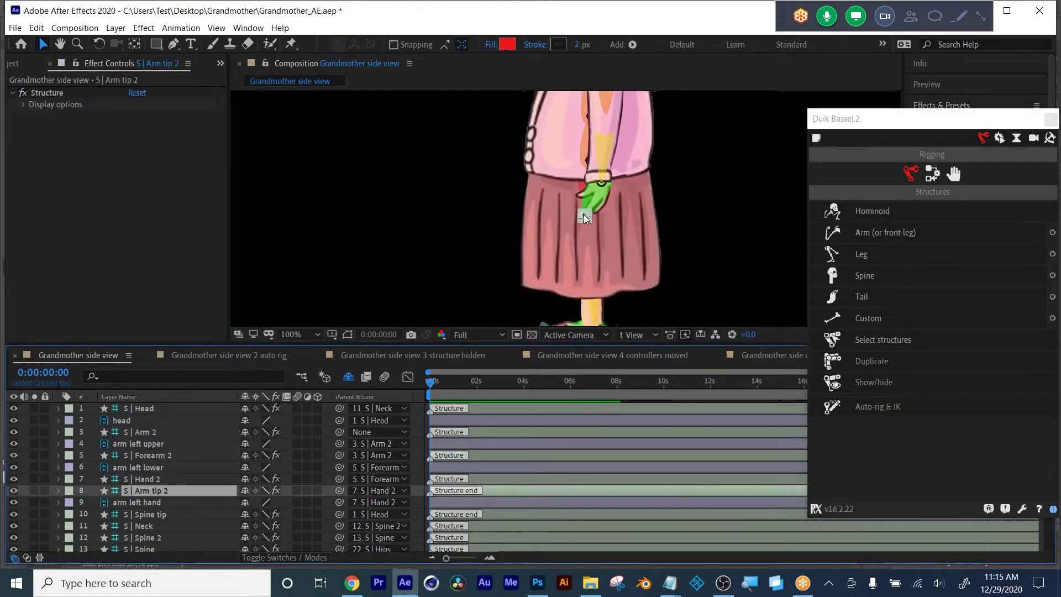
drag(576, 222, 570, 229)
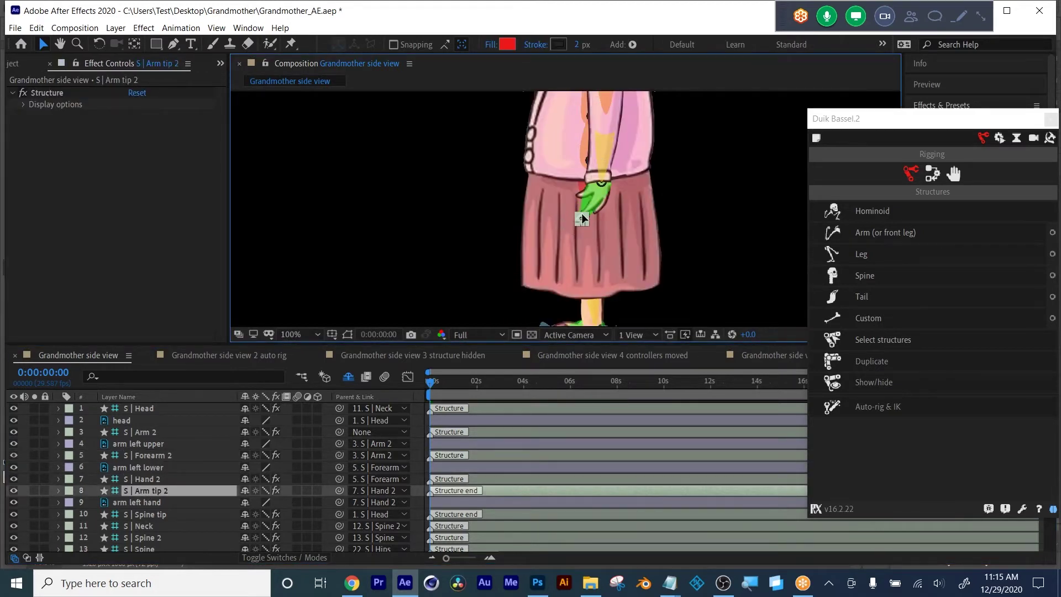
key(Return)
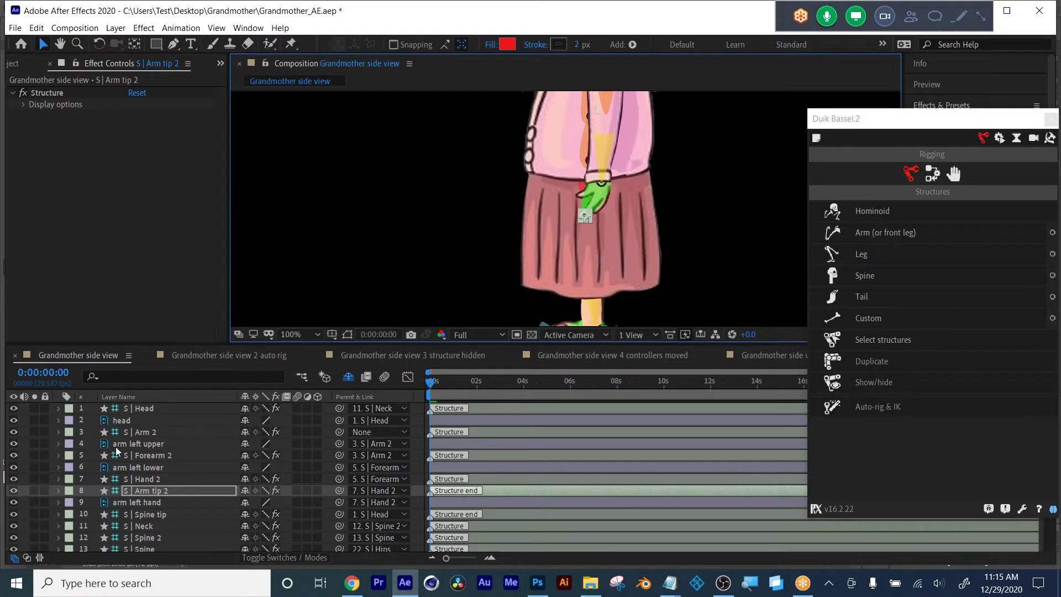
Step: Hide the arm left lower artwork layer and select the S | Forearm 2 structure to examine the wrist joint
click(13, 466)
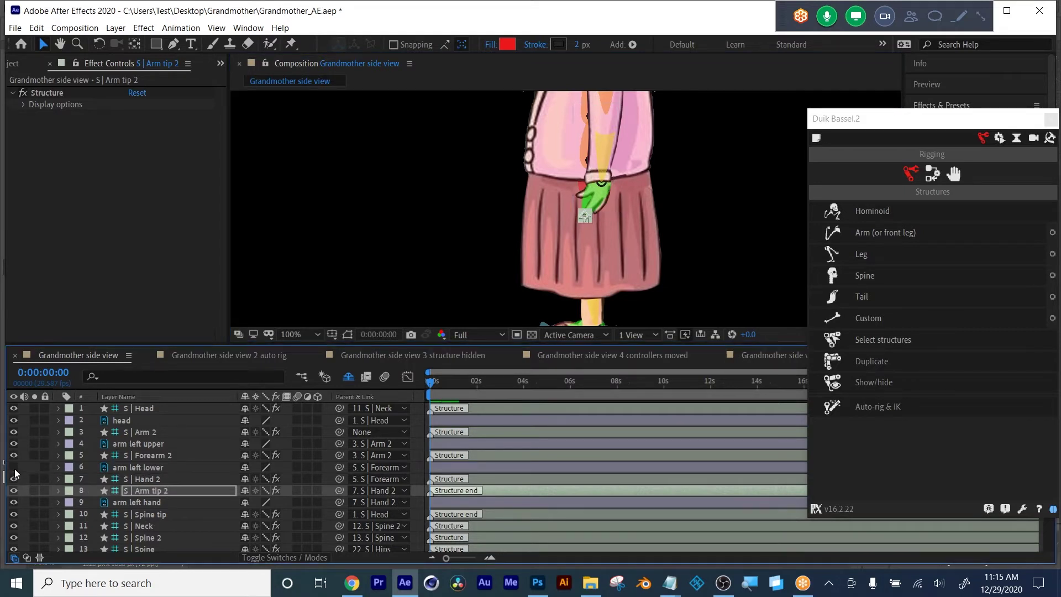
click(601, 180)
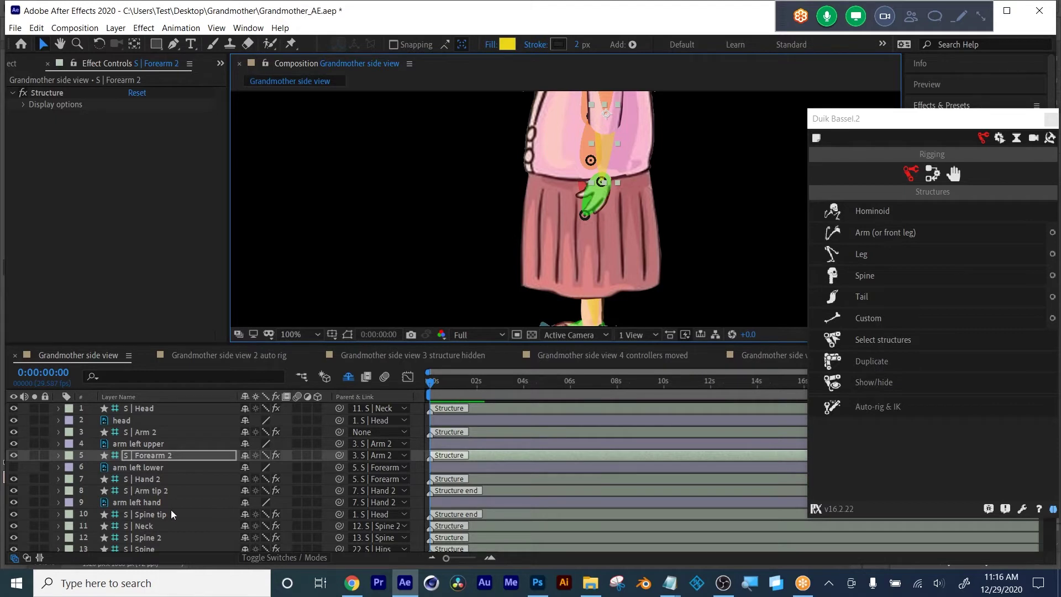
Step: Review the layer stack down to the S | Foot 2 structure and leg left foot artwork, and view the character at 50% magnification
scroll(171, 509, down, 3)
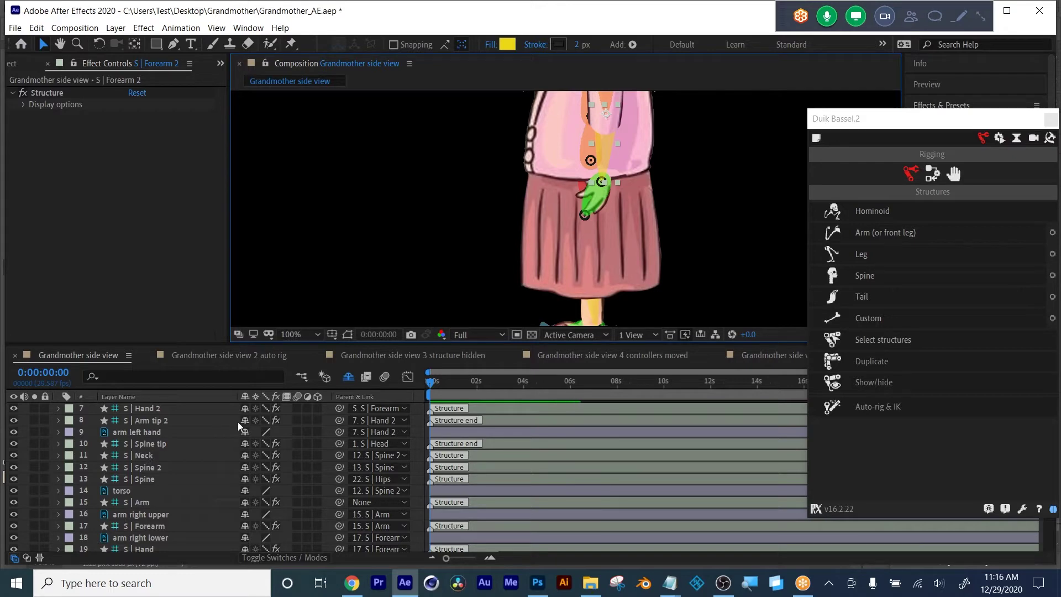
scroll(156, 475, down, 4)
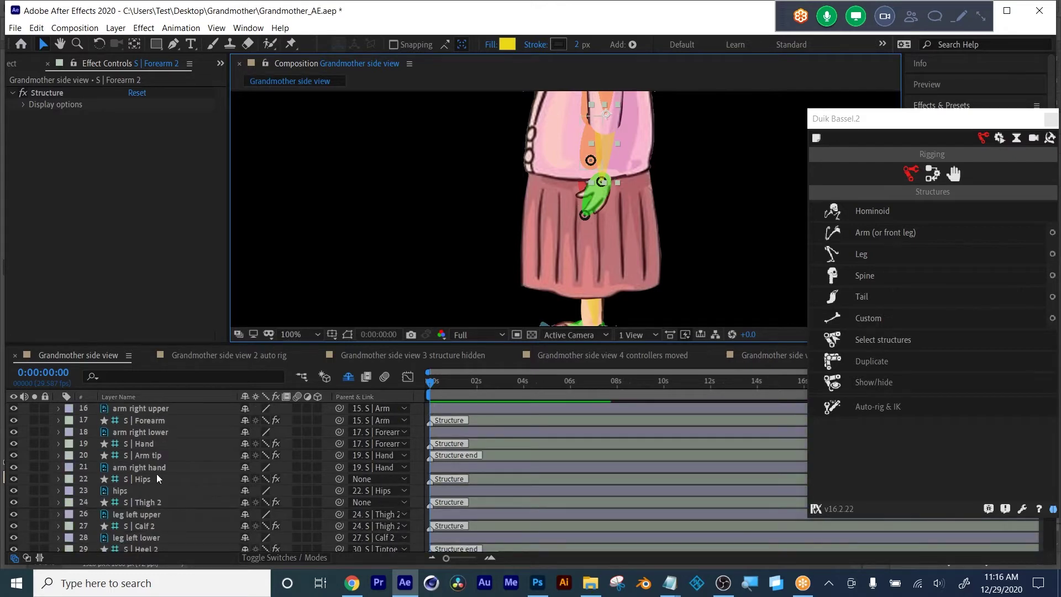
scroll(157, 473, down, 6)
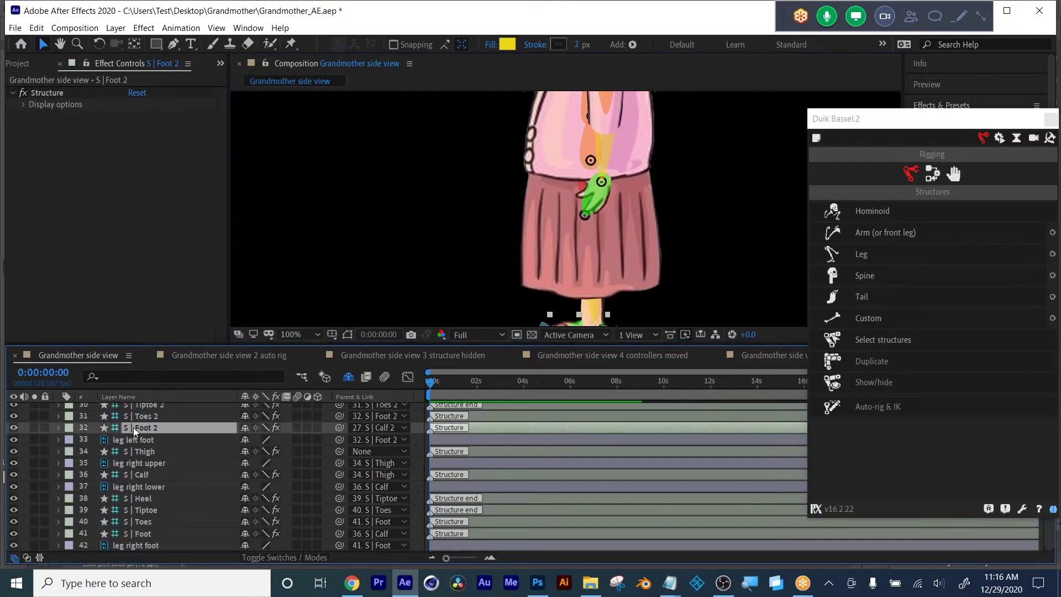
click(133, 440)
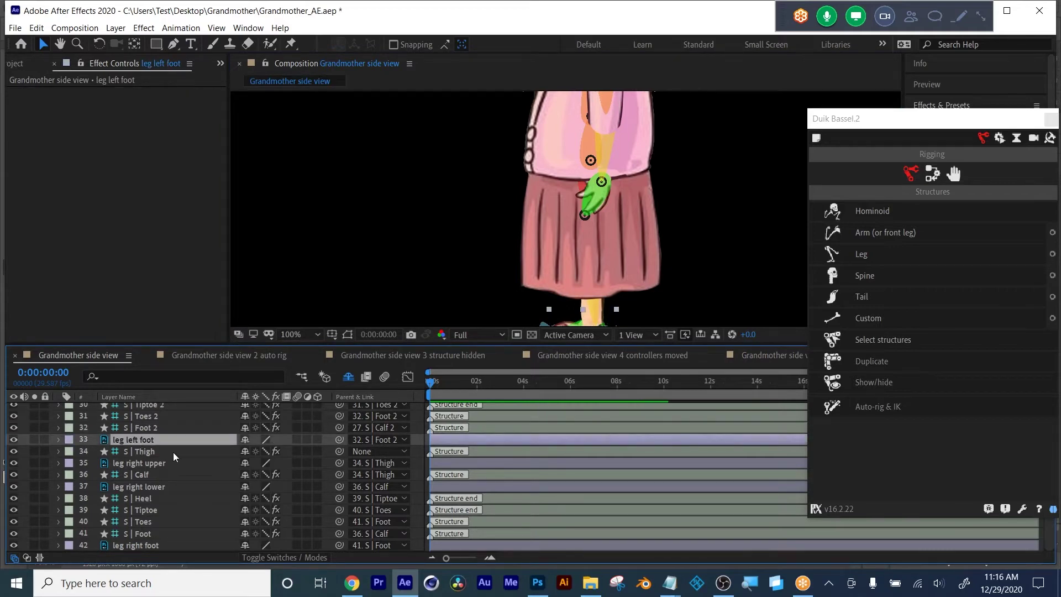
scroll(164, 483, up, 8)
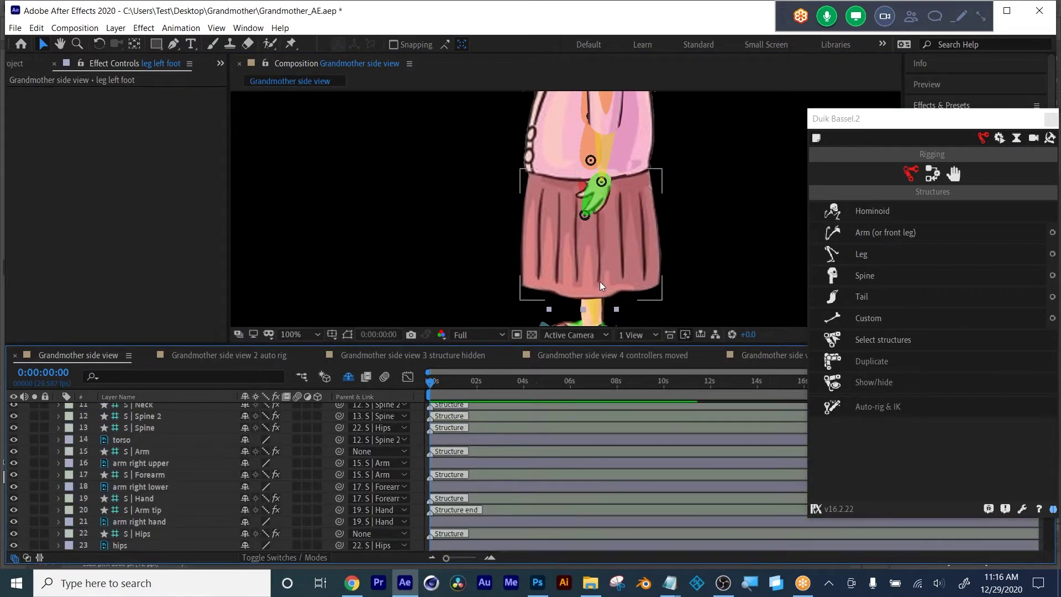
scroll(598, 281, up, 5)
scroll(625, 235, down, 7)
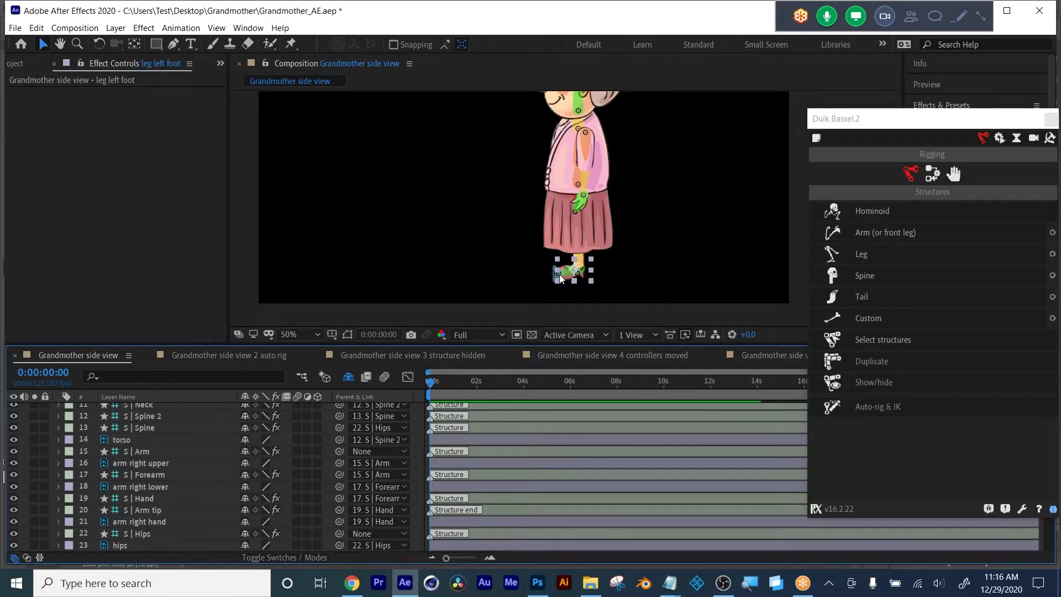
Step: Select the torso, leg left lower and leg right lower artwork layers in turn and examine their placement beside their structures
click(122, 441)
scroll(160, 483, down, 4)
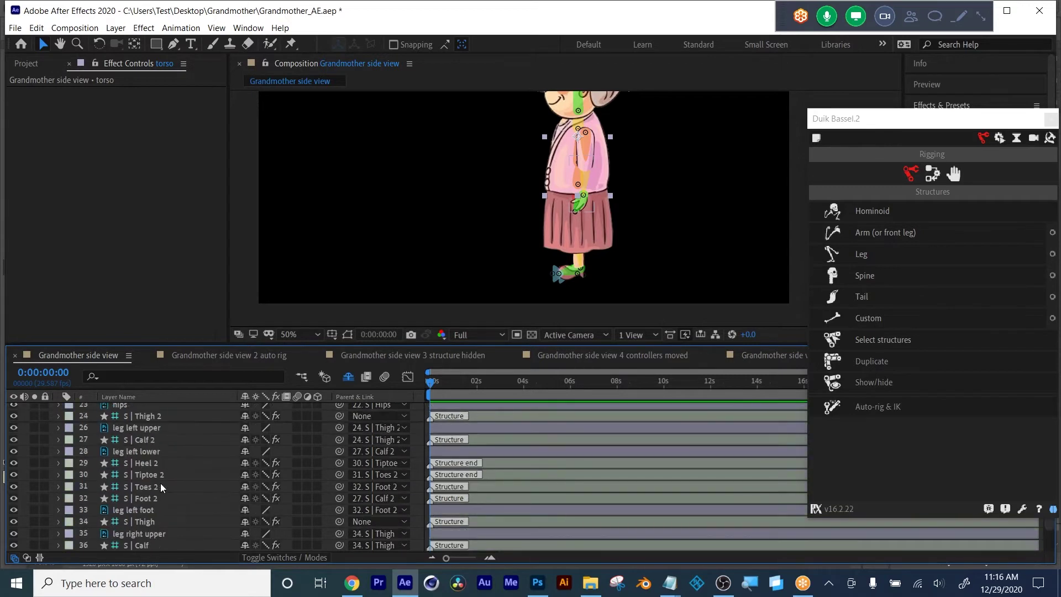
click(140, 452)
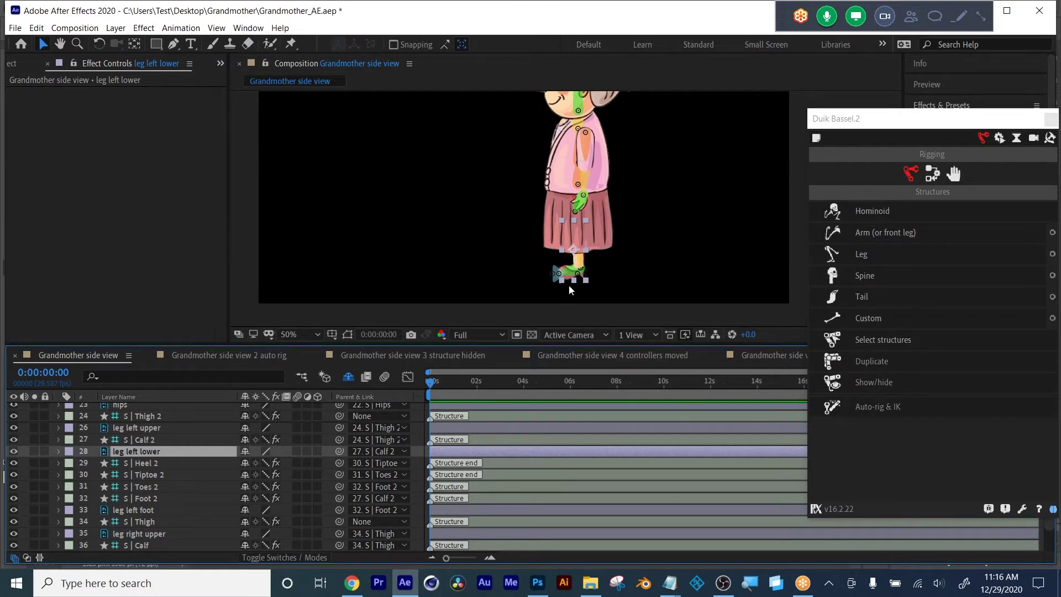
scroll(133, 499, down, 3)
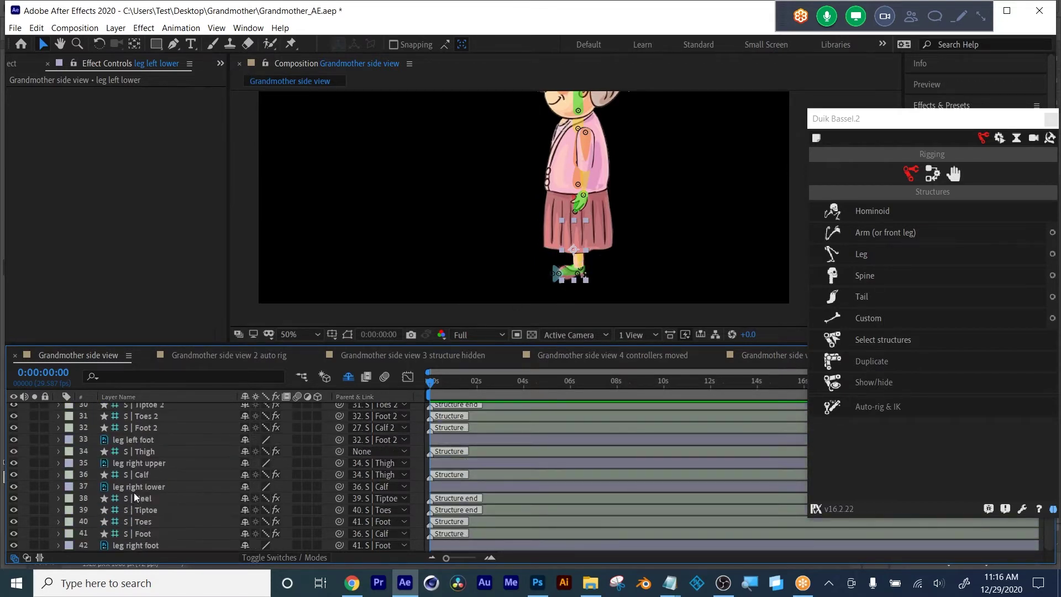
click(141, 485)
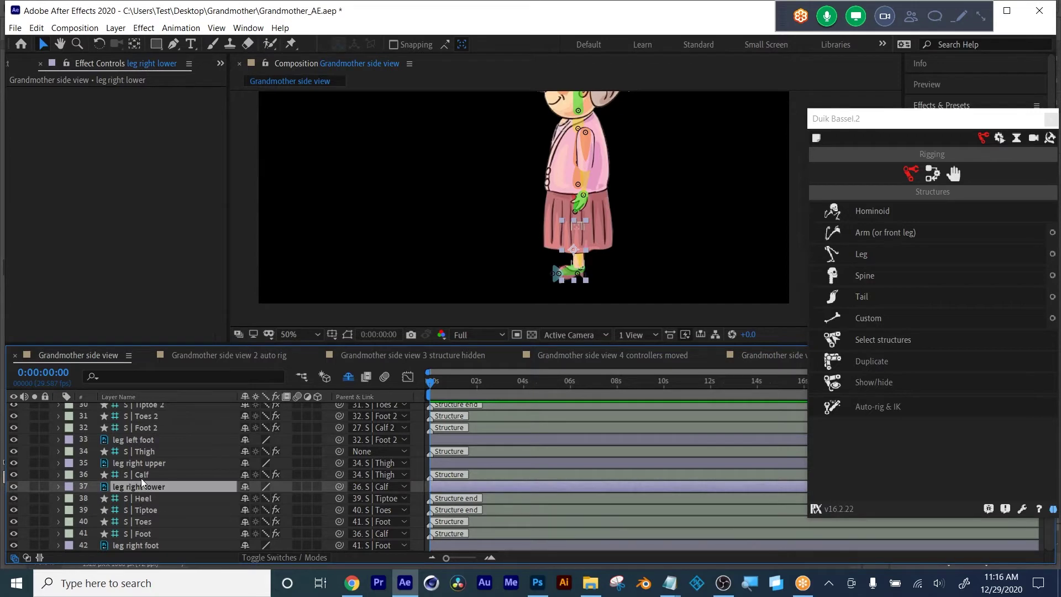
Step: Select the head artwork layer and the S | Head structure layer in turn to examine their parenting
scroll(138, 452, up, 10)
click(126, 422)
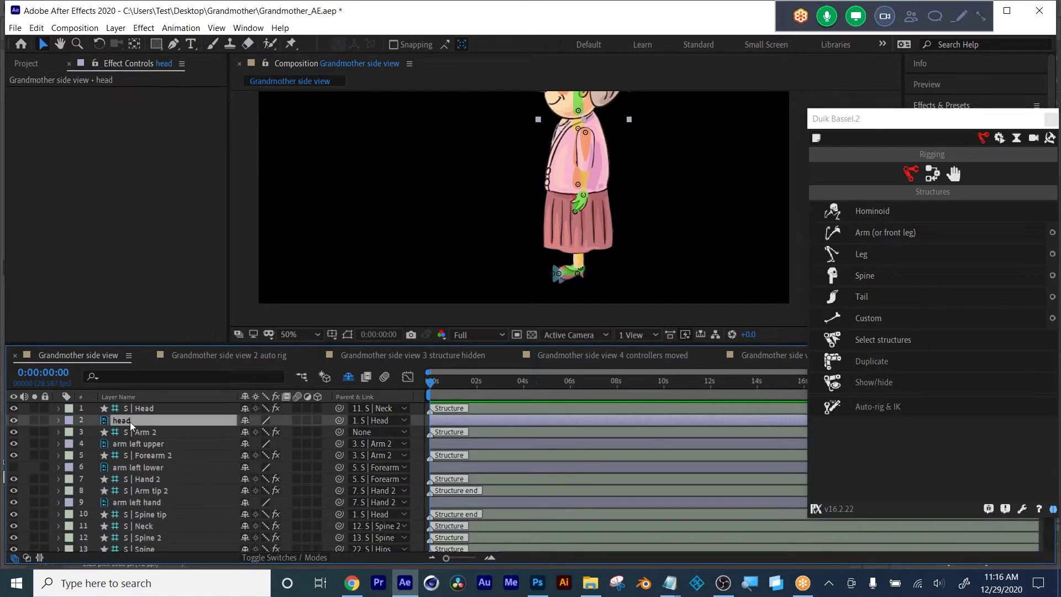
click(146, 408)
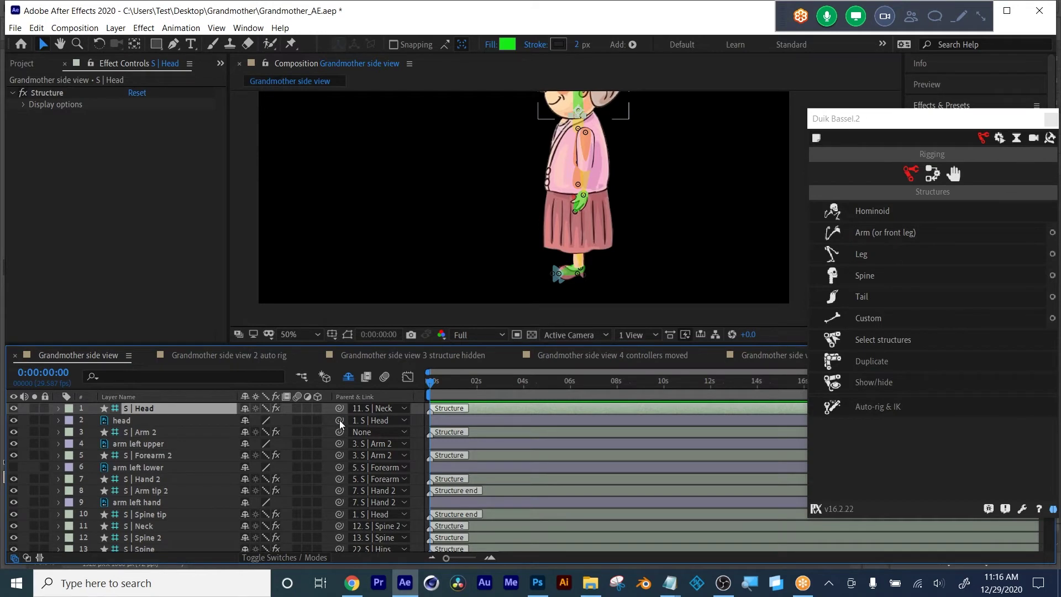
Step: Trace the head artwork's parent link to S | Head, and select the left arm's structures and artwork layers in turn to examine their parenting
drag(339, 421, 147, 409)
click(146, 454)
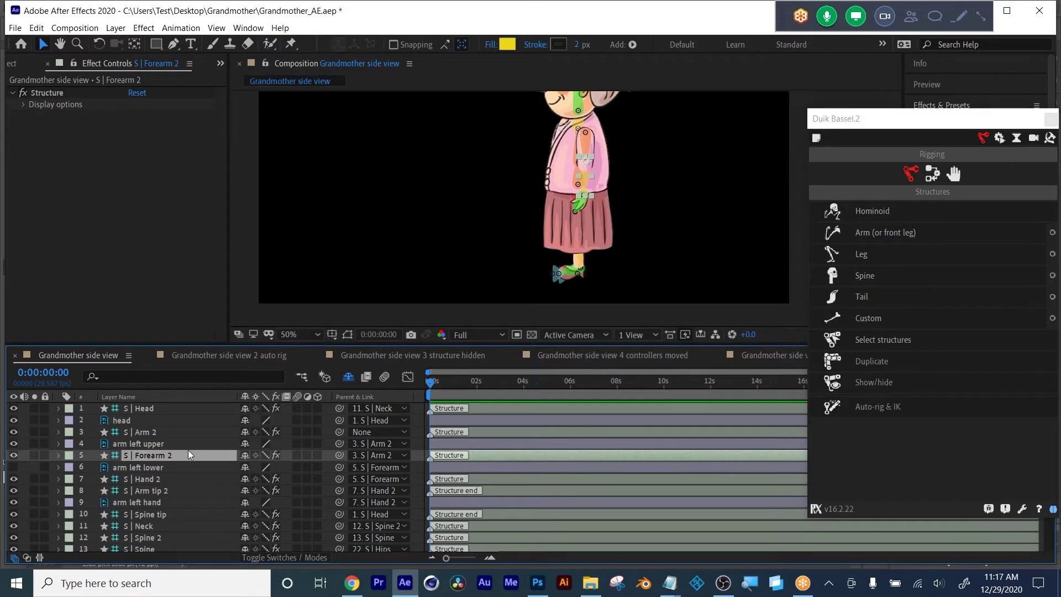
click(130, 443)
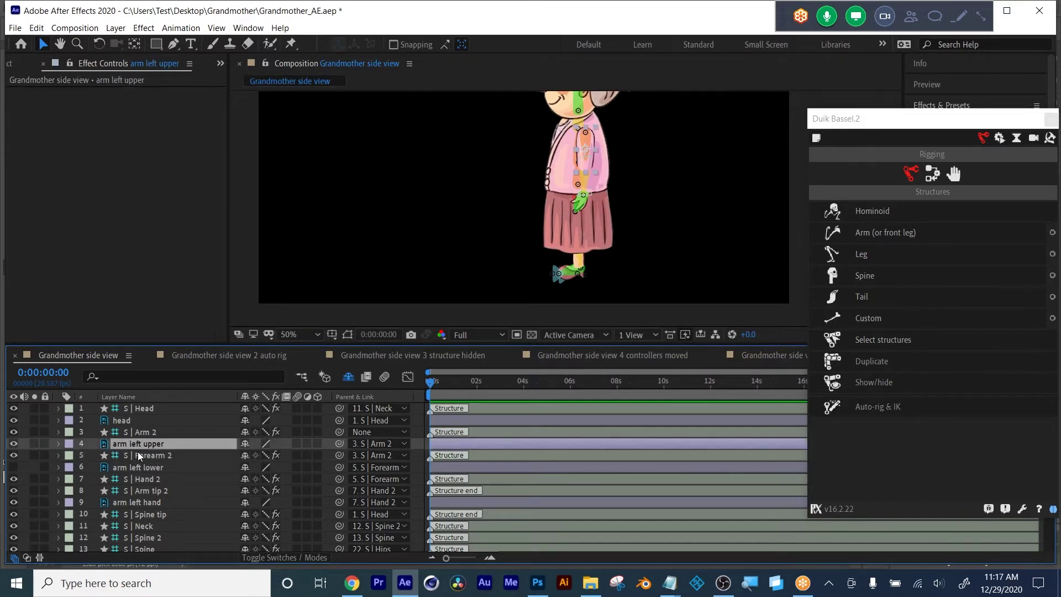
click(138, 453)
click(142, 466)
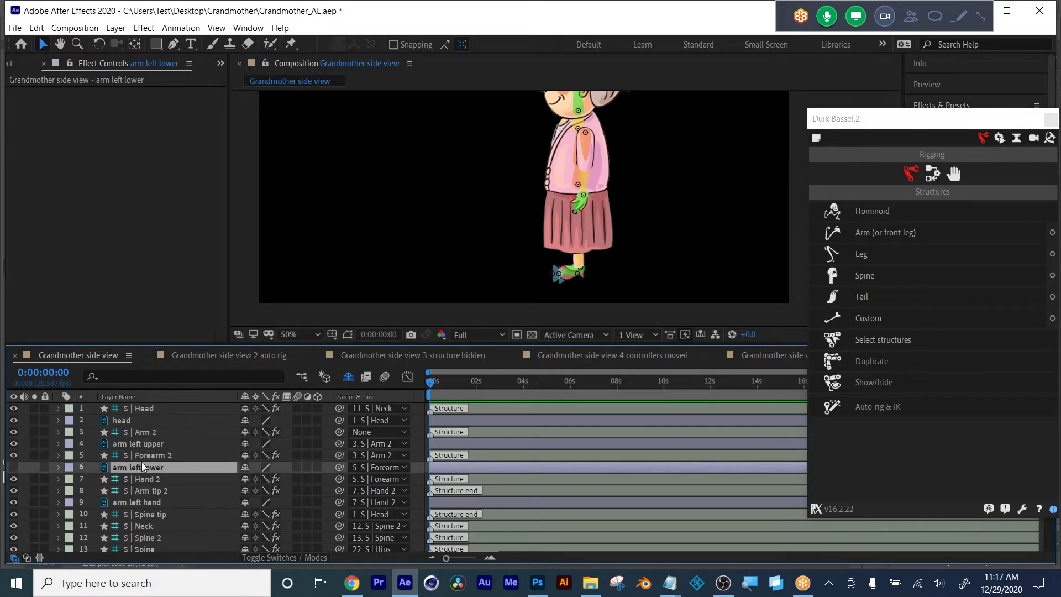
click(143, 454)
click(135, 442)
click(138, 433)
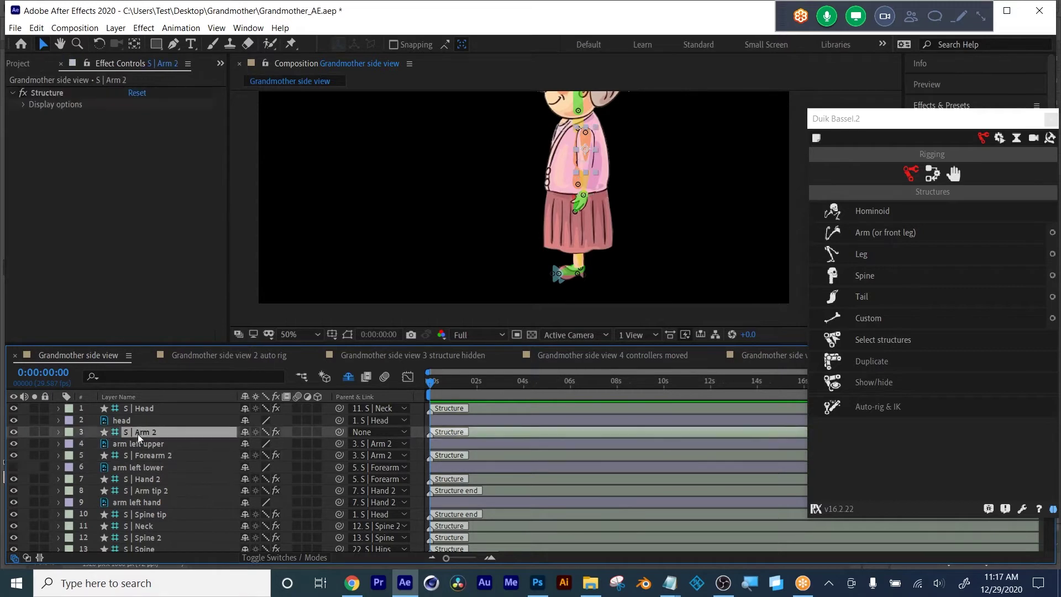
click(329, 445)
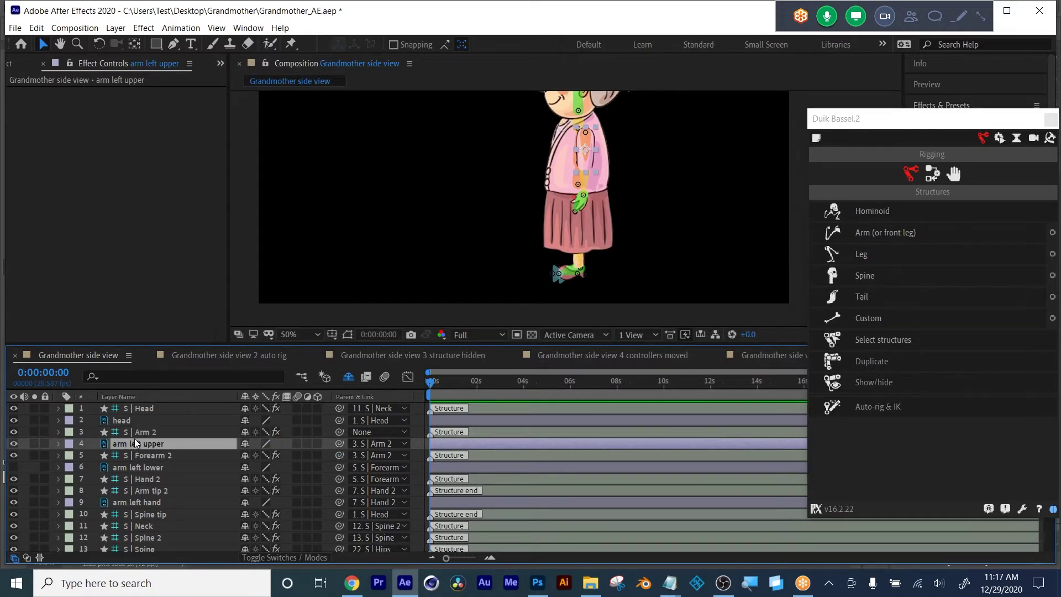
Step: Review the layer stack down to the leg right foot artwork, and select the S | Spine structure to examine its parenting
scroll(142, 466, down, 6)
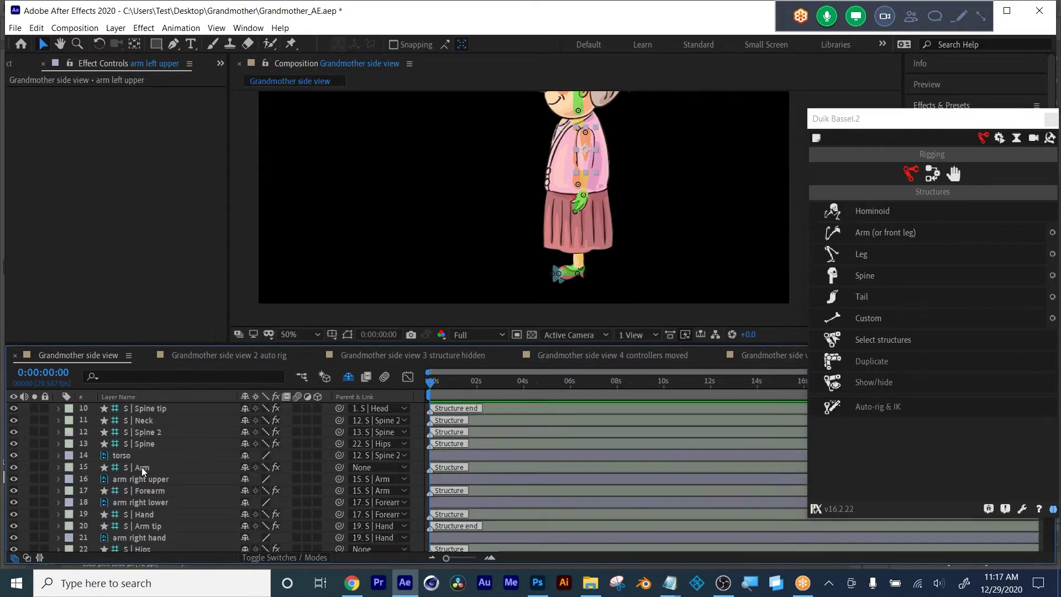
scroll(141, 466, up, 1)
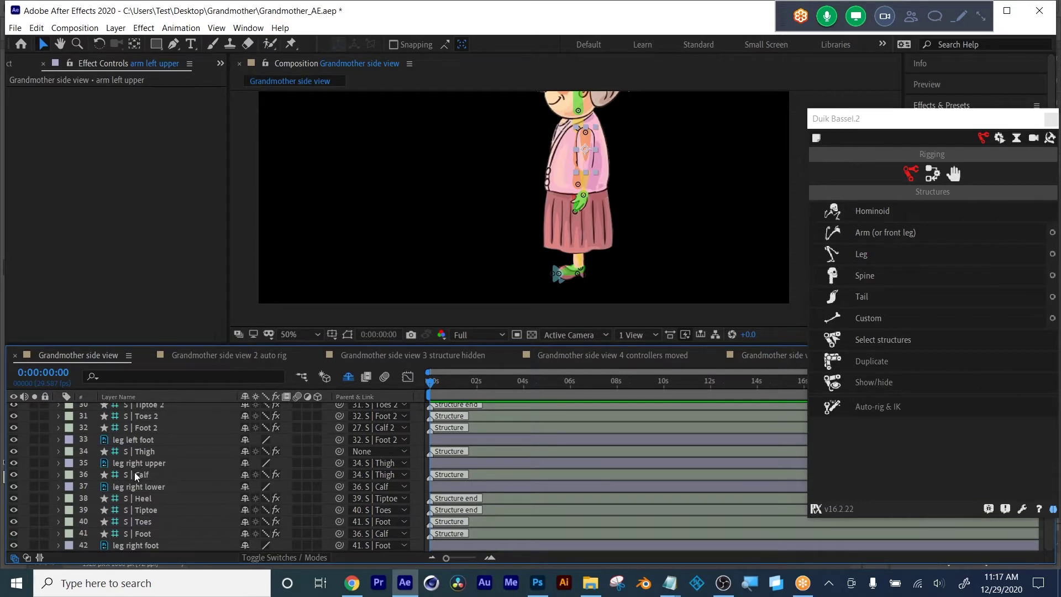
scroll(142, 415, up, 1)
scroll(143, 423, up, 1)
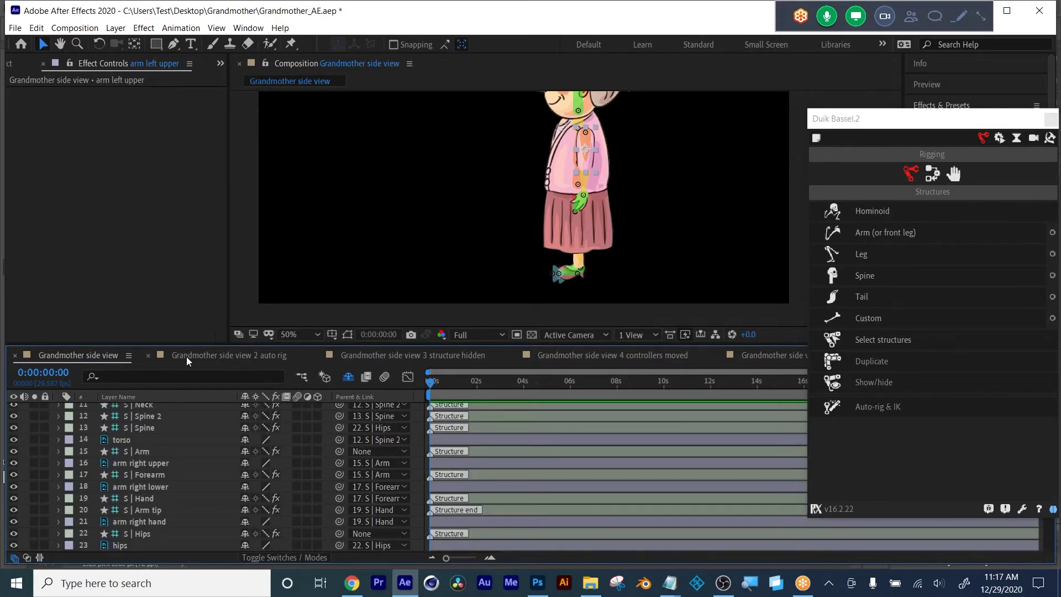
click(131, 423)
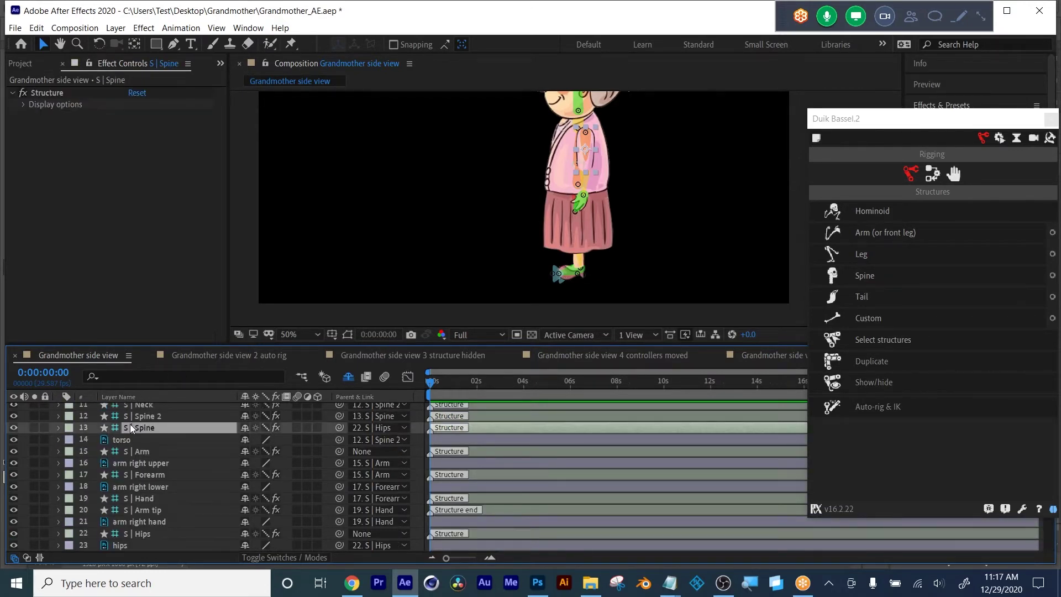
scroll(135, 428, up, 3)
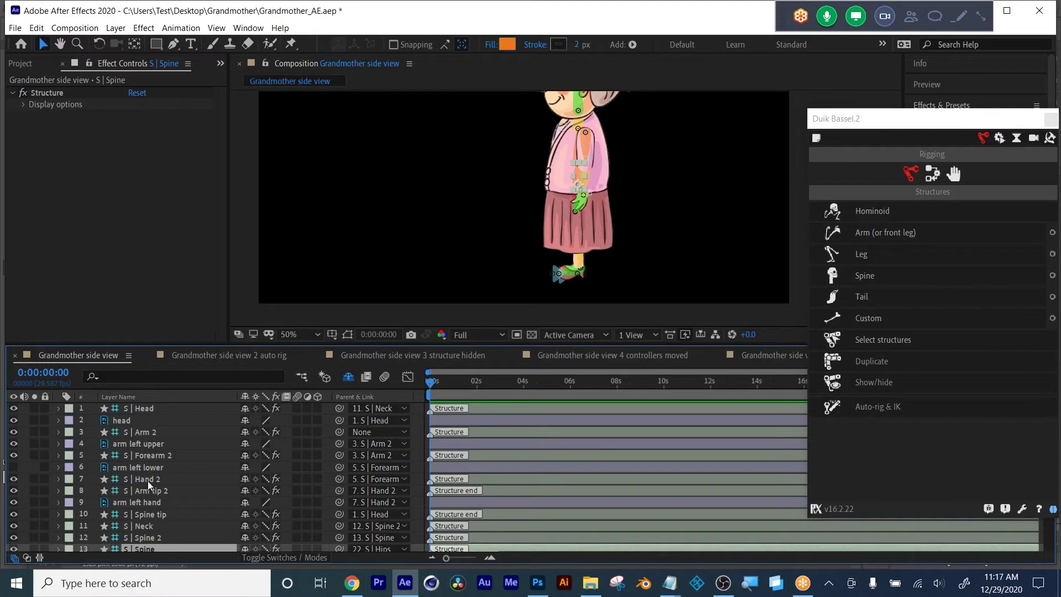
scroll(147, 481, down, 4)
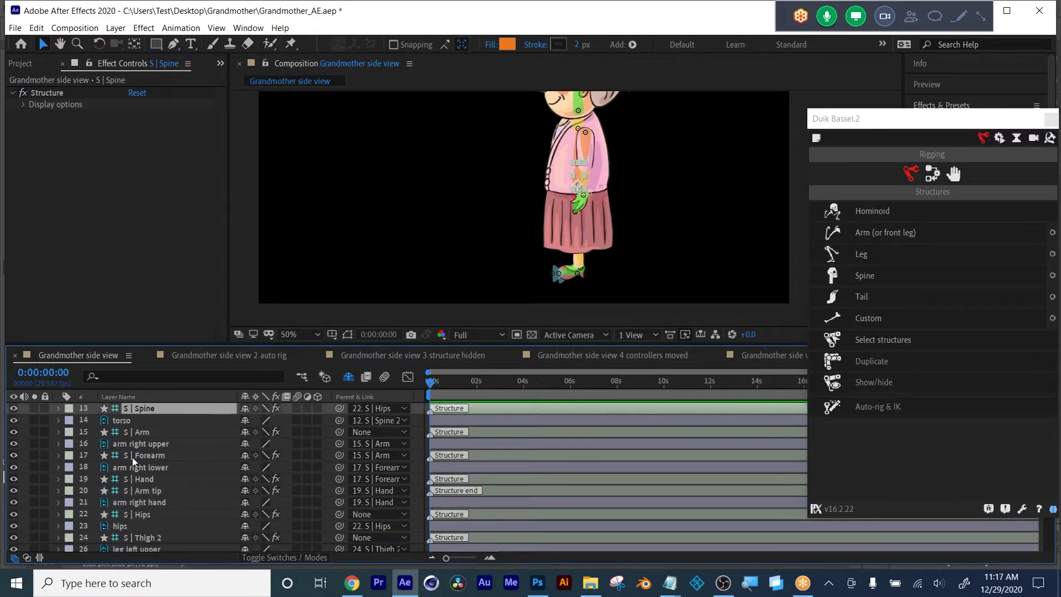
Step: Select all of the character's structures and rig them with Auto-rig & IK
click(864, 343)
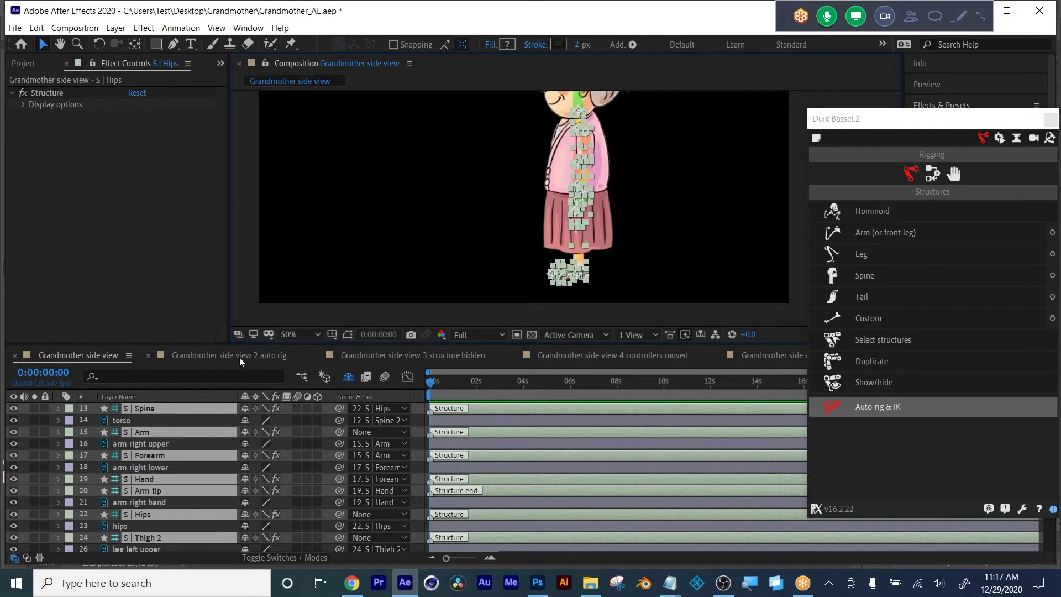
click(876, 410)
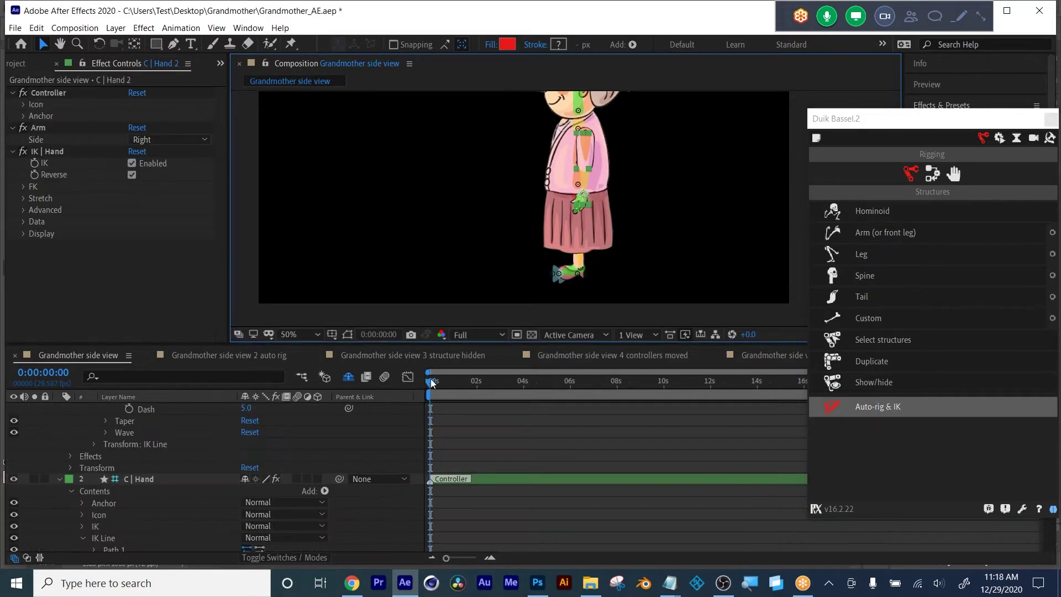
Step: Collapse the C | Hand controller layer and the contents of the C | Hand 2 controller in the Grandmother side view composition
click(215, 356)
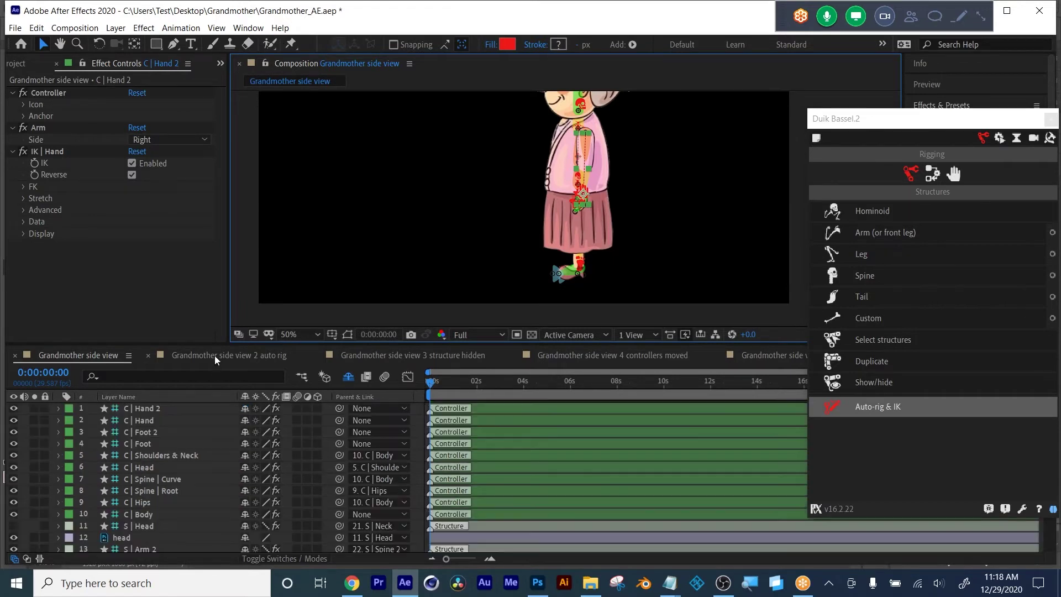
click(99, 353)
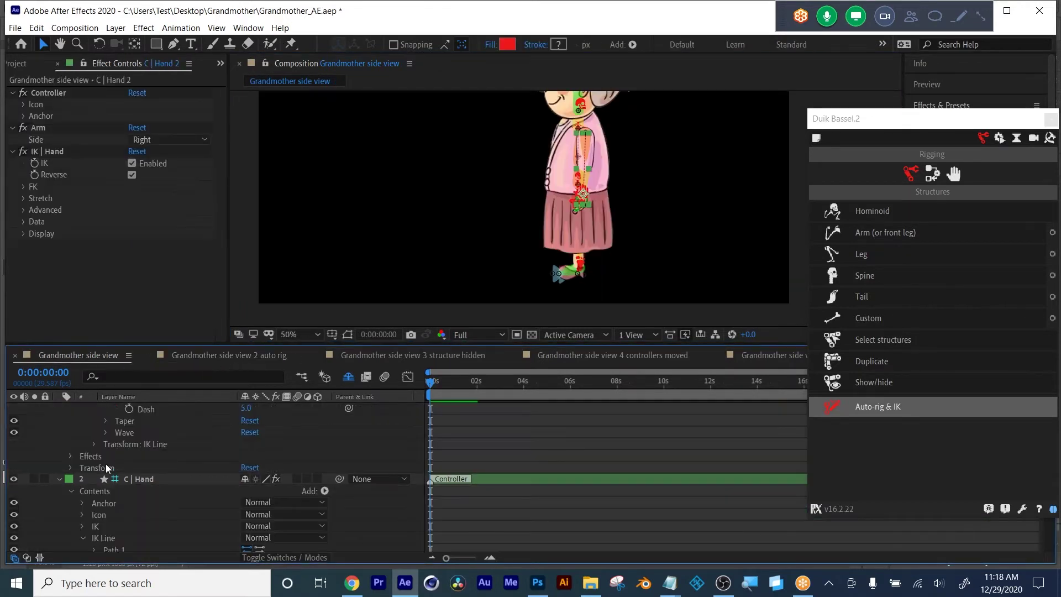
click(61, 478)
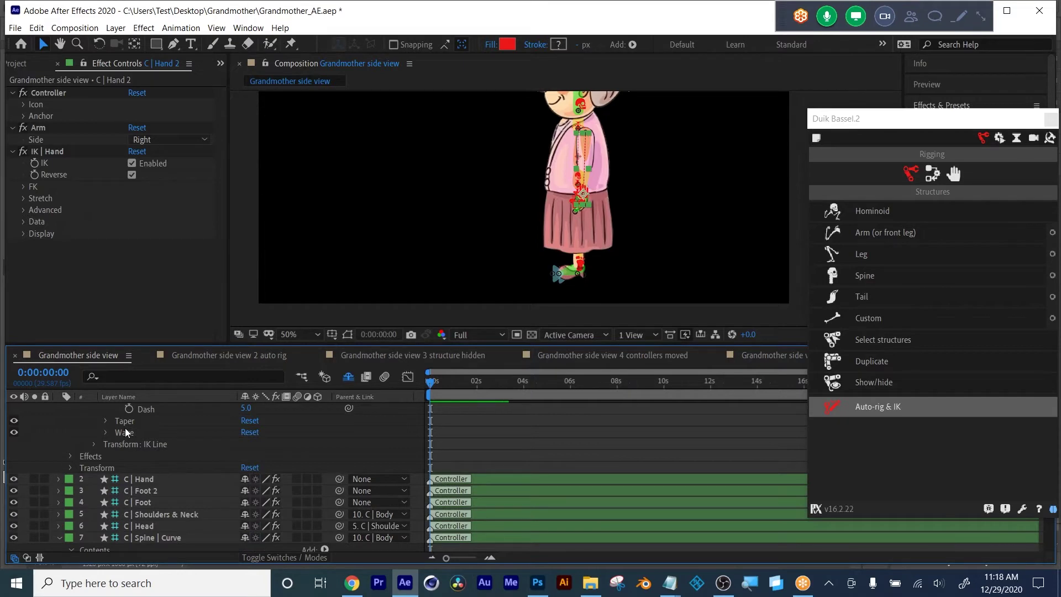
click(71, 409)
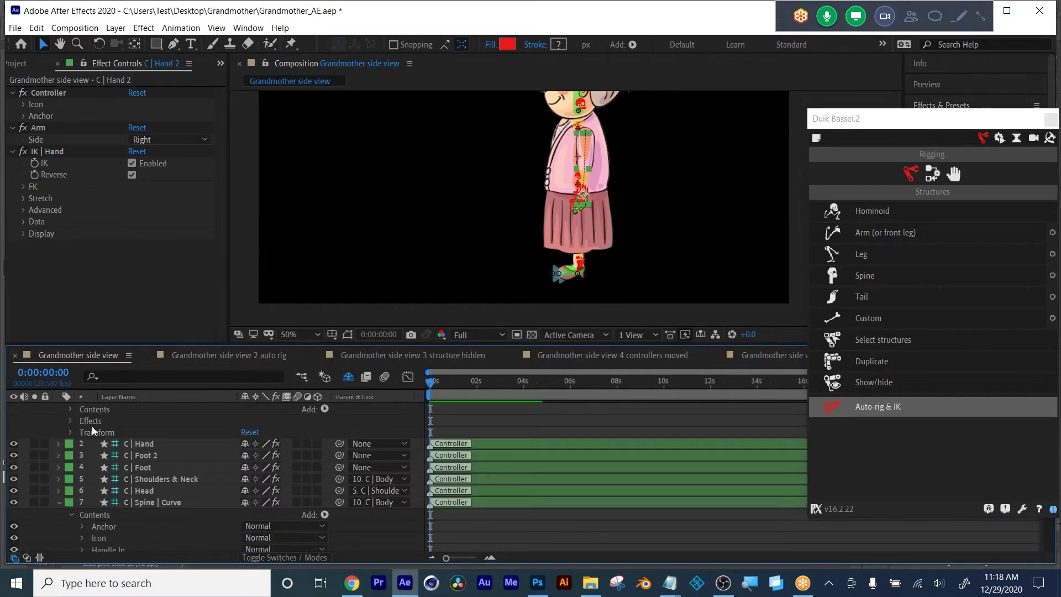
Step: Switch to the Grandmother side view 2 auto rig composition and examine the S | Forearm structure and arm right lower artwork
click(202, 355)
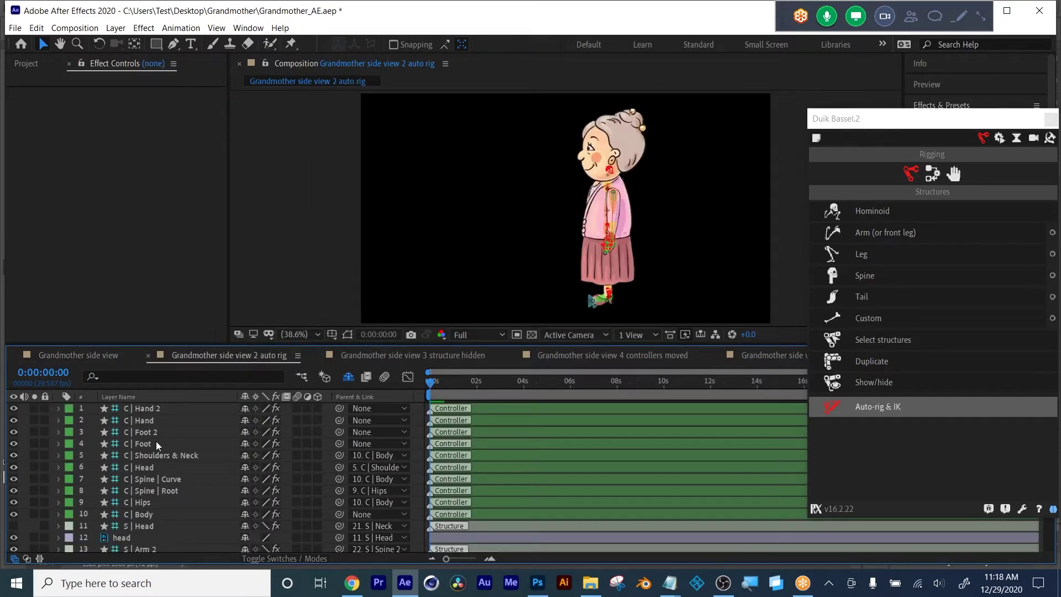
scroll(163, 475, down, 6)
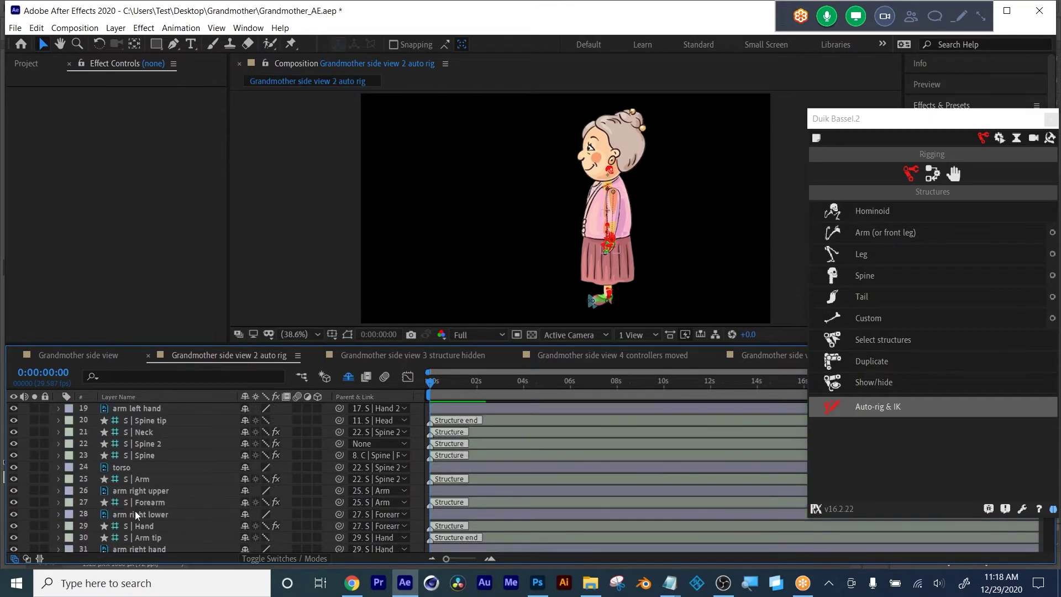
click(147, 496)
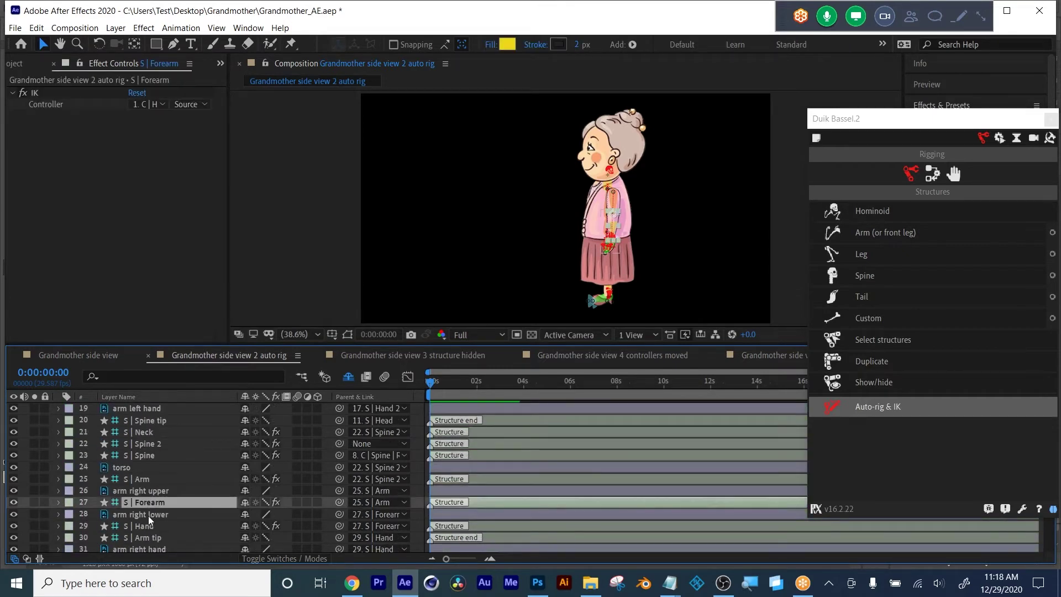
click(148, 515)
click(137, 499)
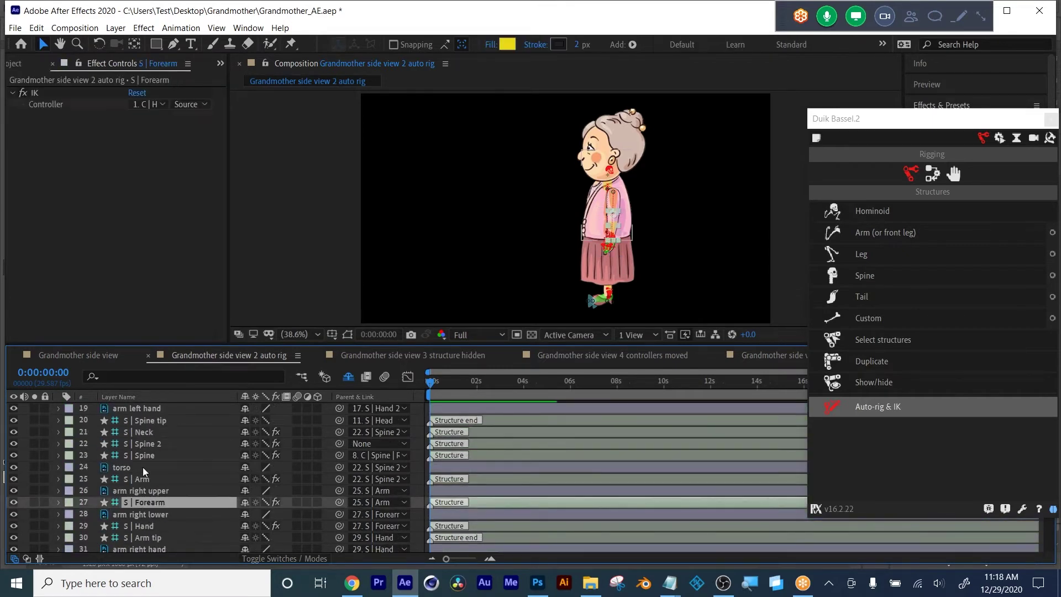
scroll(143, 471, up, 1)
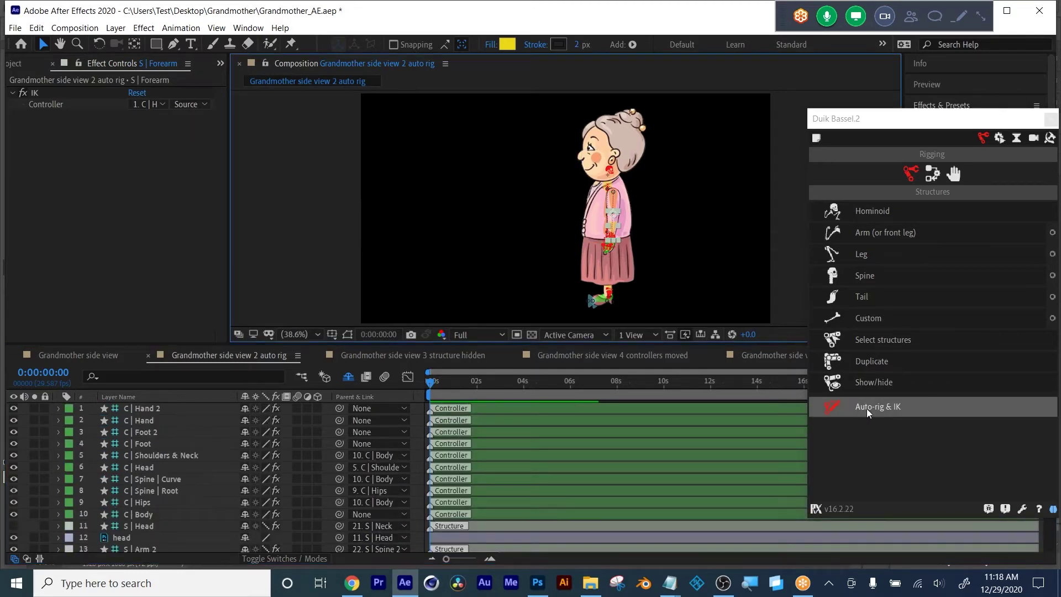
Step: Select the C | Head and C | Hand 2 controllers, then S | Arm 2 and arm left upper, to compare controllers, structures and artwork
click(137, 466)
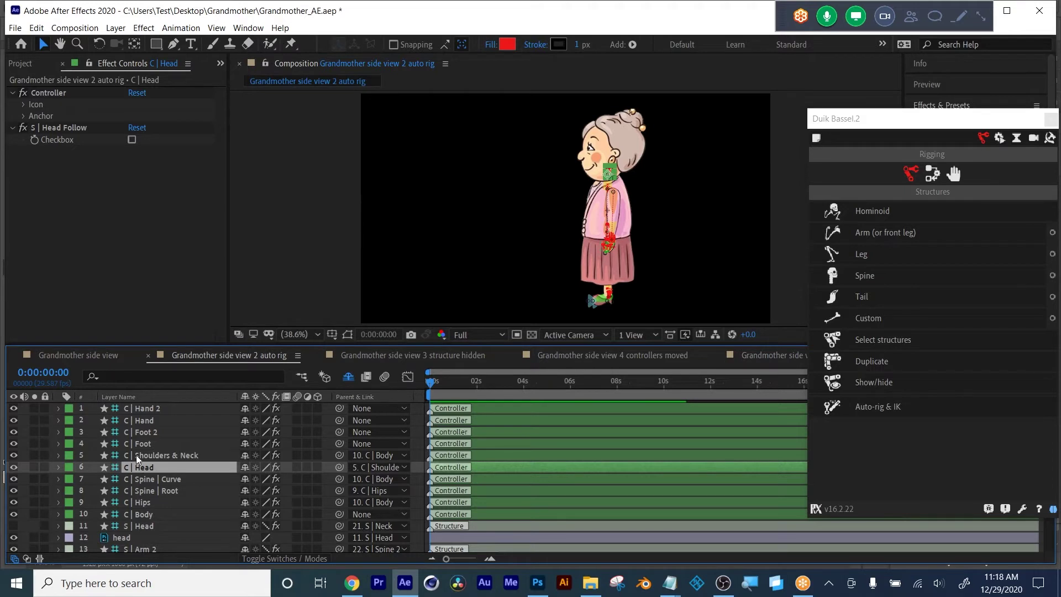
click(140, 410)
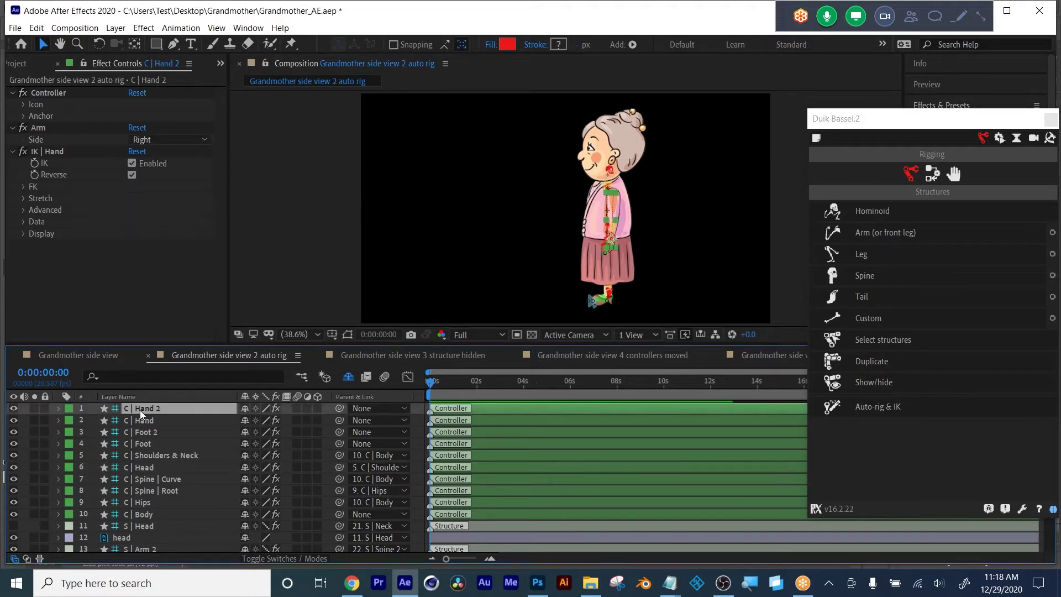
scroll(184, 472, down, 3)
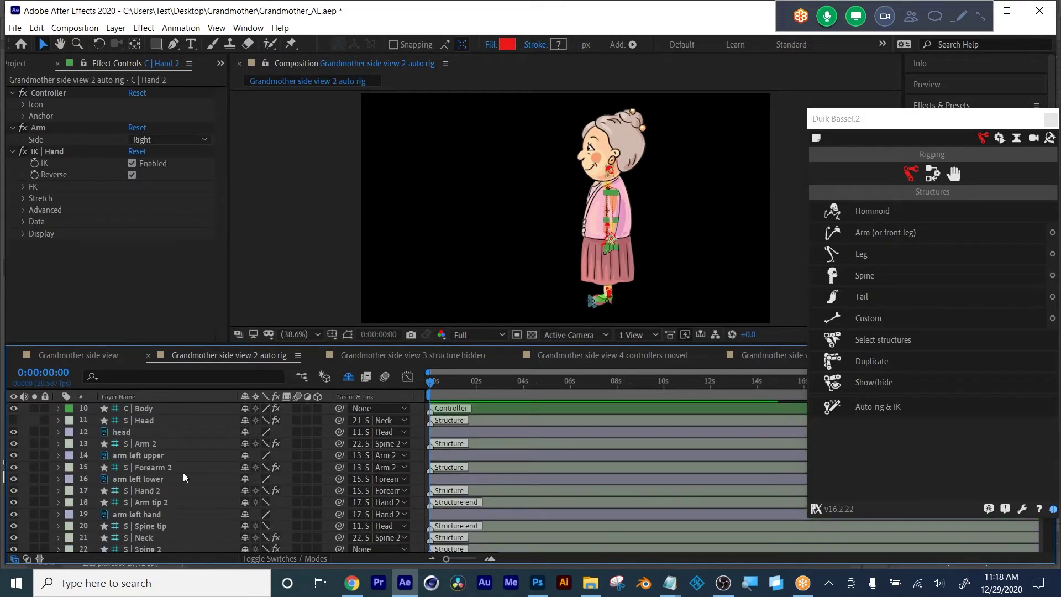
click(141, 443)
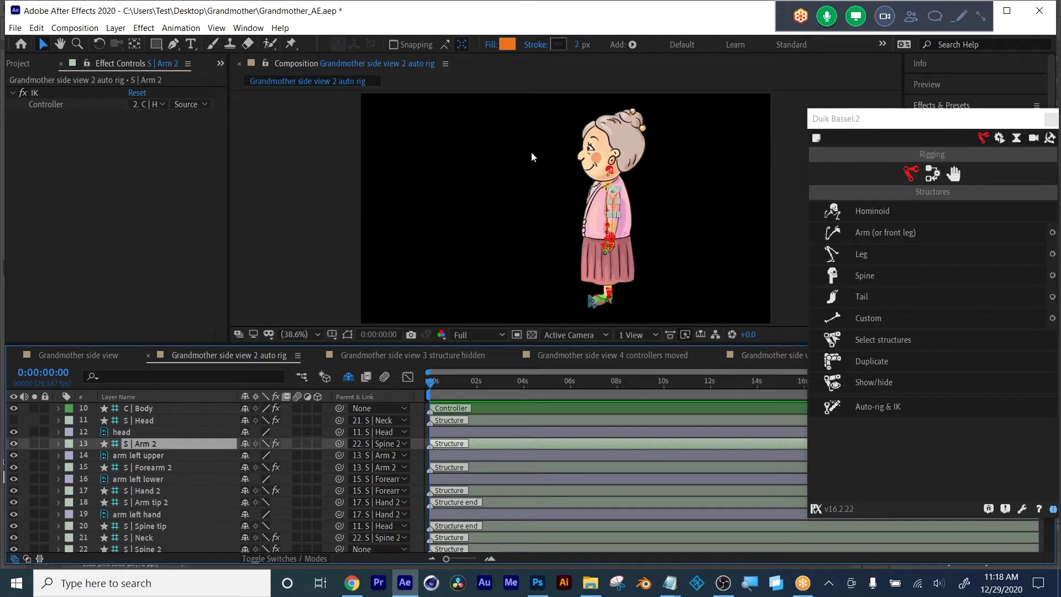
click(143, 459)
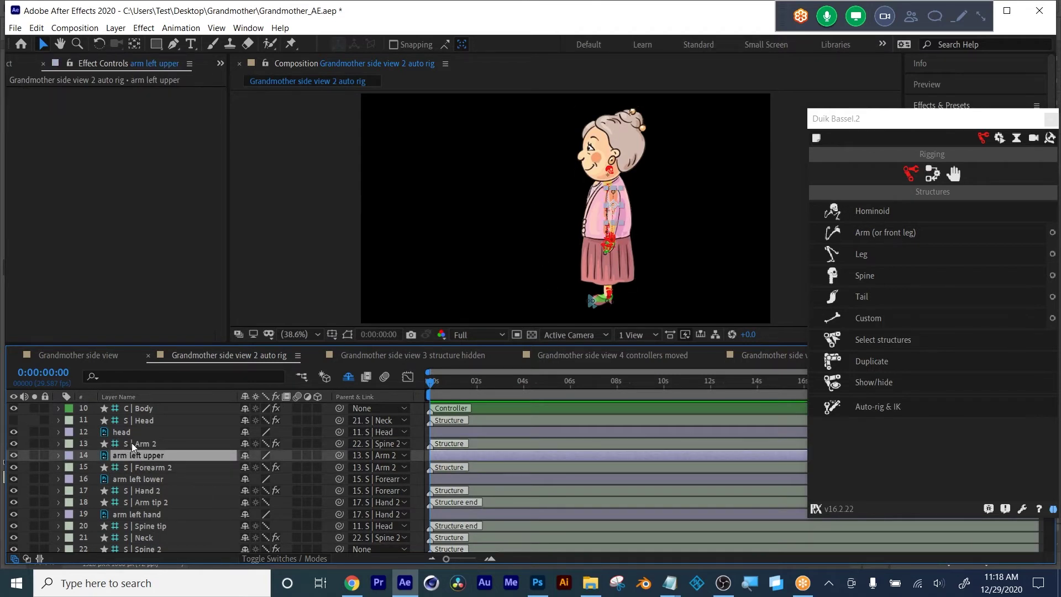
scroll(144, 454, up, 3)
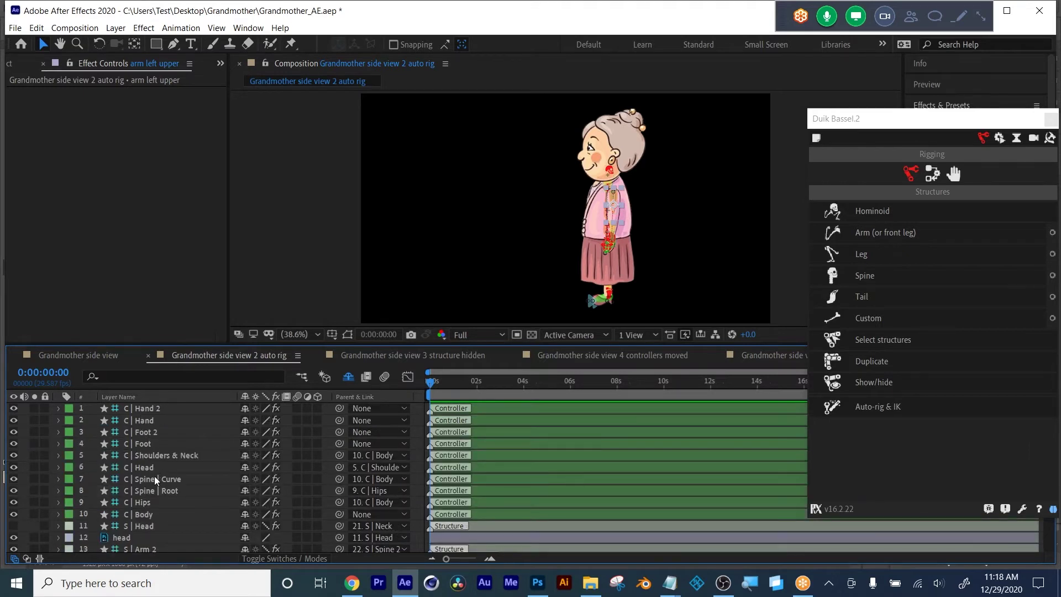
Step: Switch to the Grandmother side view 3 structure hidden composition and reveal its shy layers to examine the structures and artwork
click(385, 357)
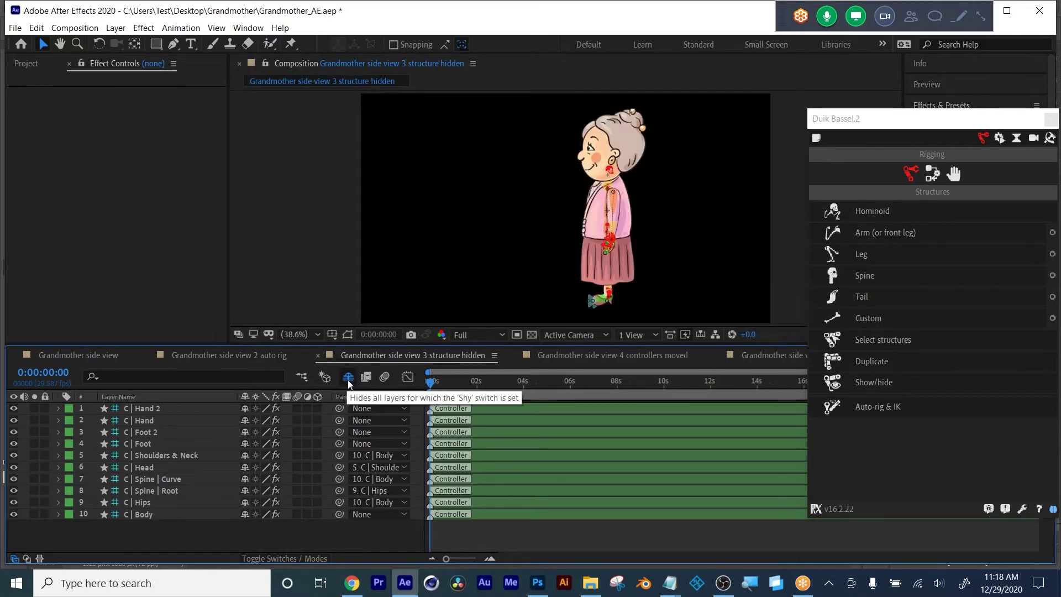
click(347, 379)
click(348, 379)
click(348, 379)
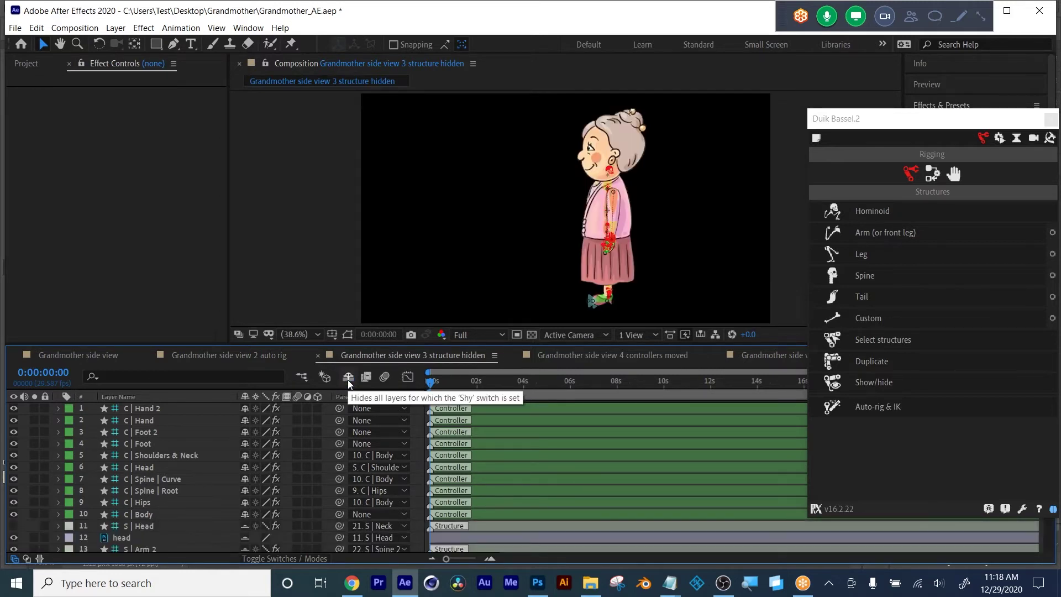
click(348, 379)
click(348, 379)
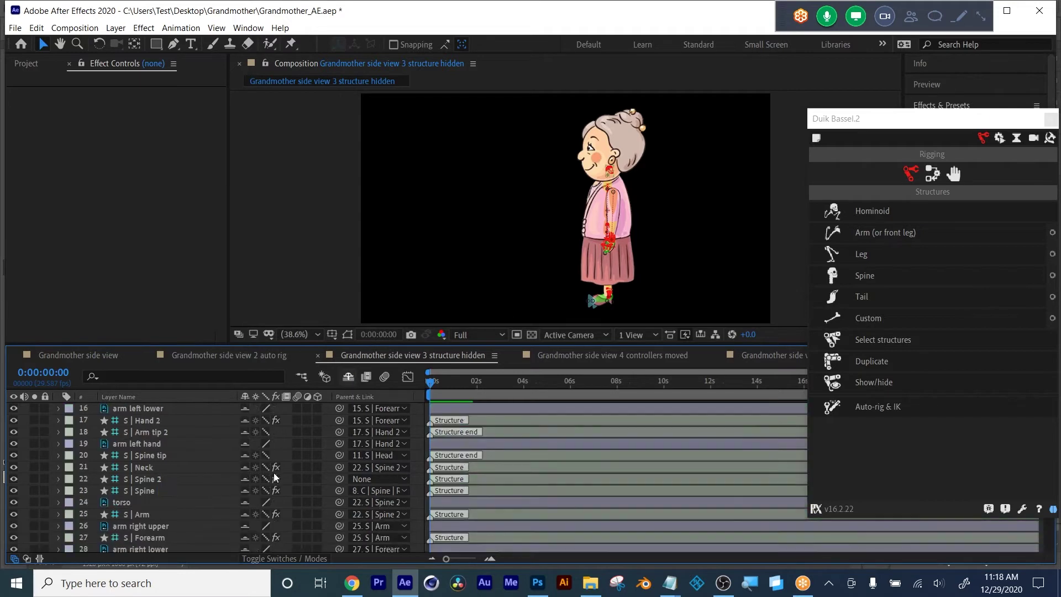
scroll(244, 429, down, 3)
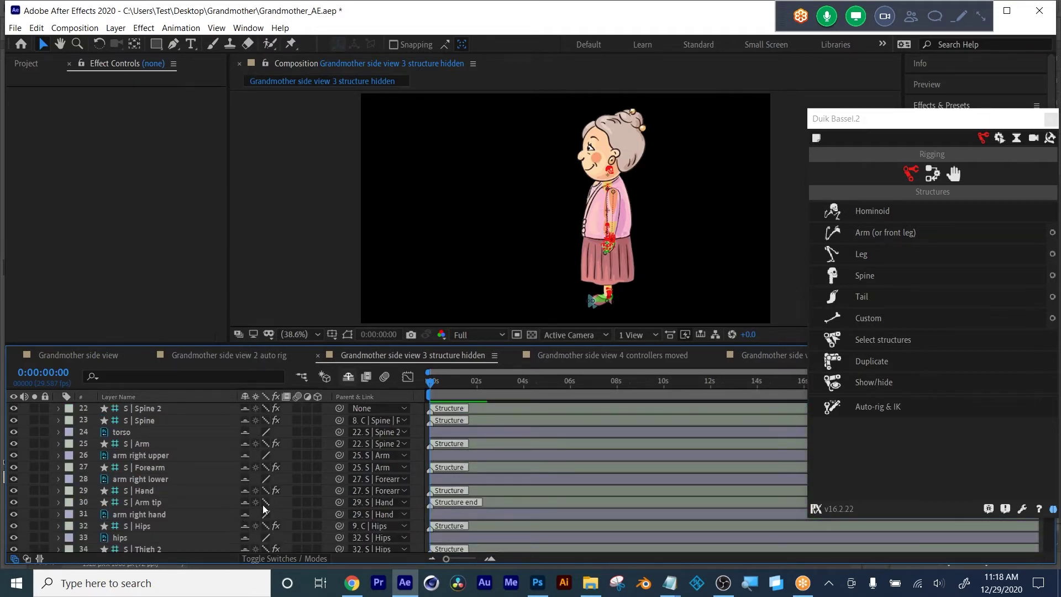
Step: Hide the shy structure and artwork layers again, and select the C | Hand 2 controller to examine it before clearing the selection
click(348, 379)
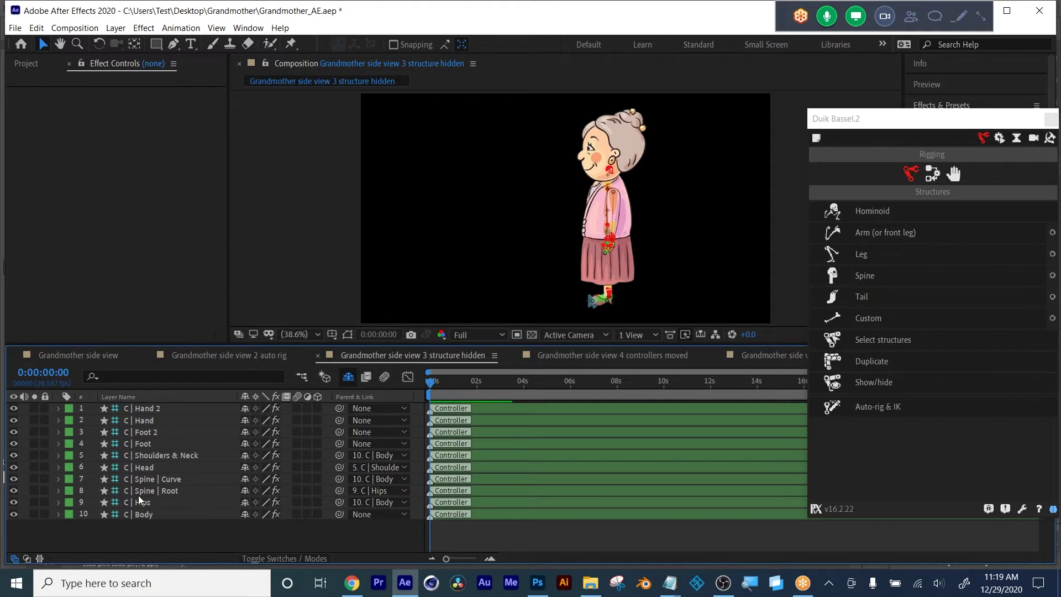
click(143, 408)
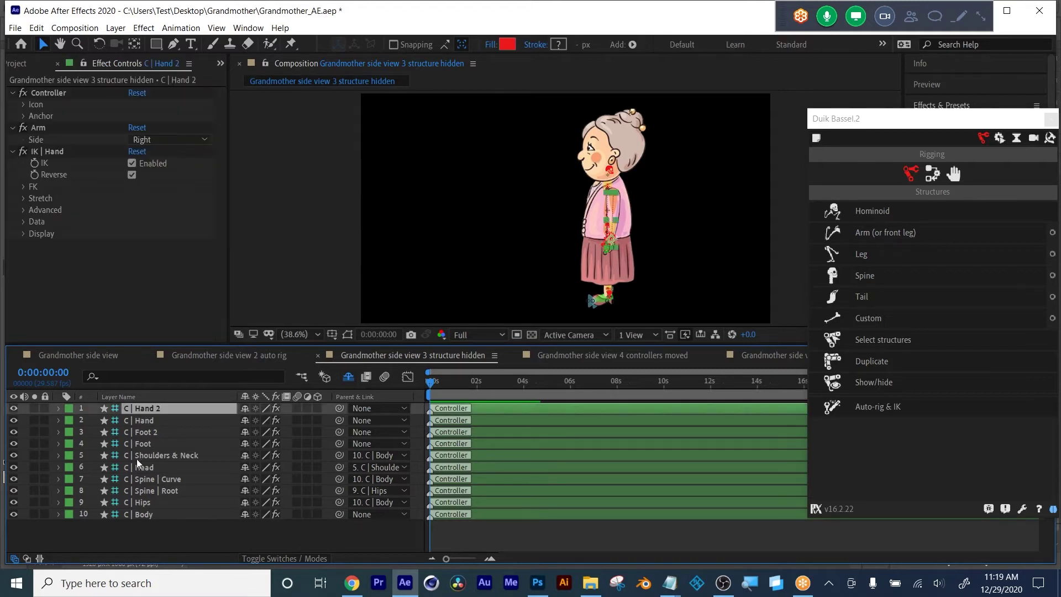
click(136, 531)
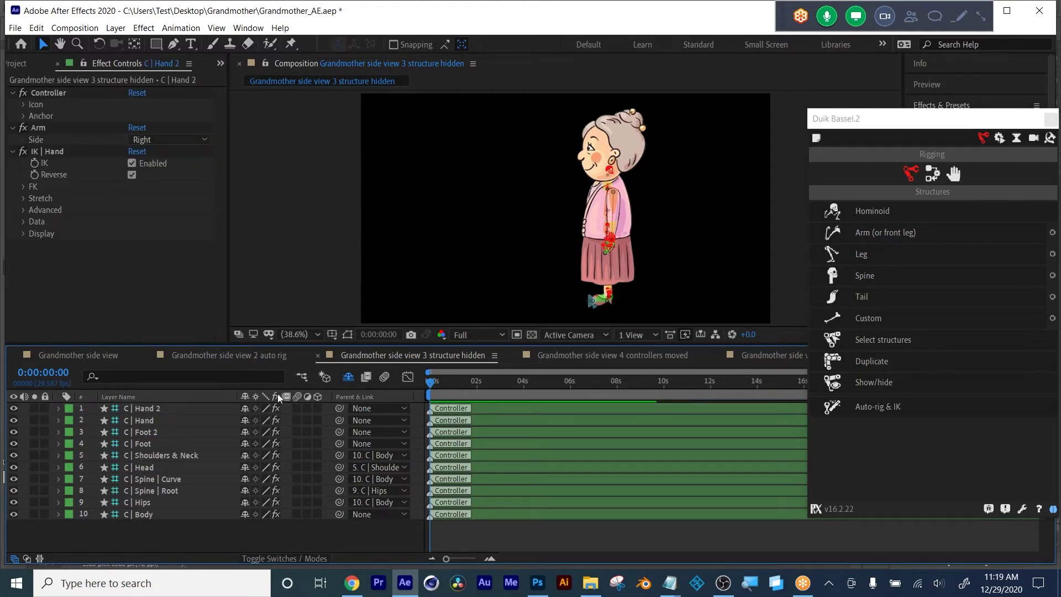
Step: Switch between the Grandmother side view 4 controllers moved and side view 3 structure hidden compositions to compare the controller icon placement
click(617, 355)
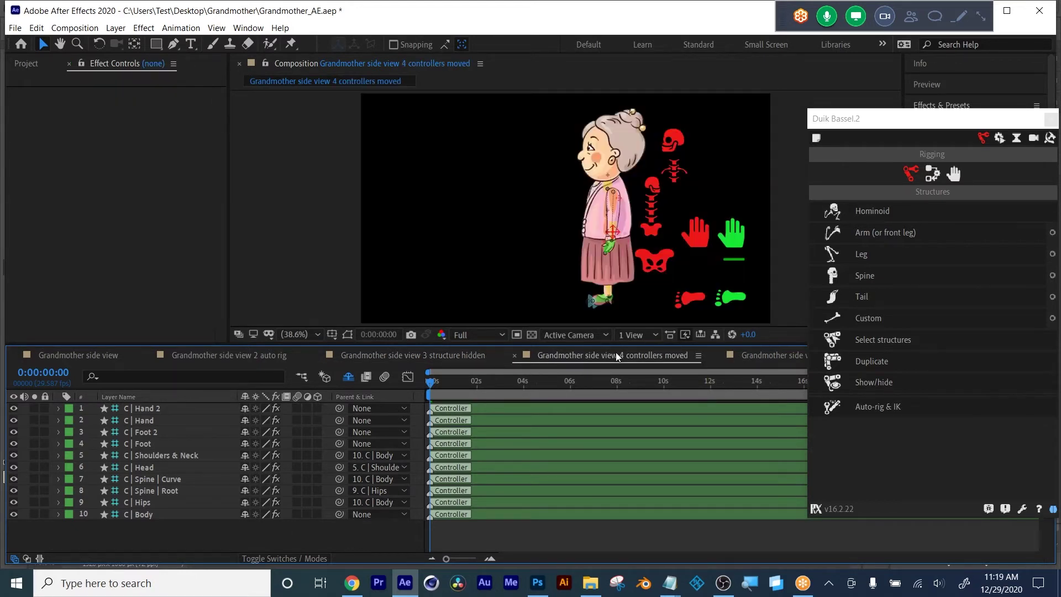
click(434, 355)
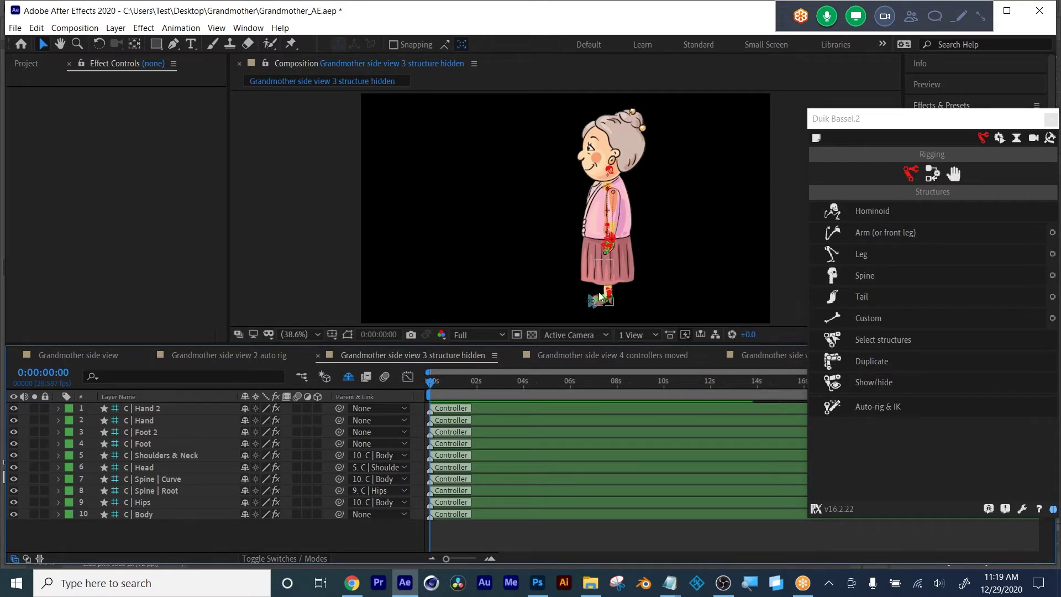
click(585, 354)
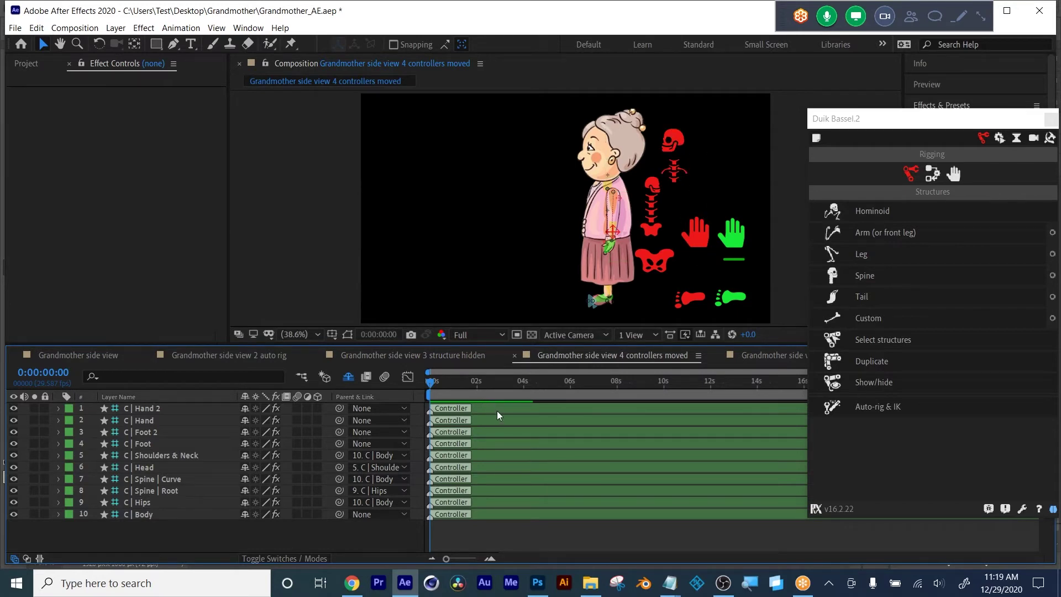
Step: Set the C | Hand 2 controller's icon position to 427, 0 and its size to 310%, then clear the selection
click(147, 408)
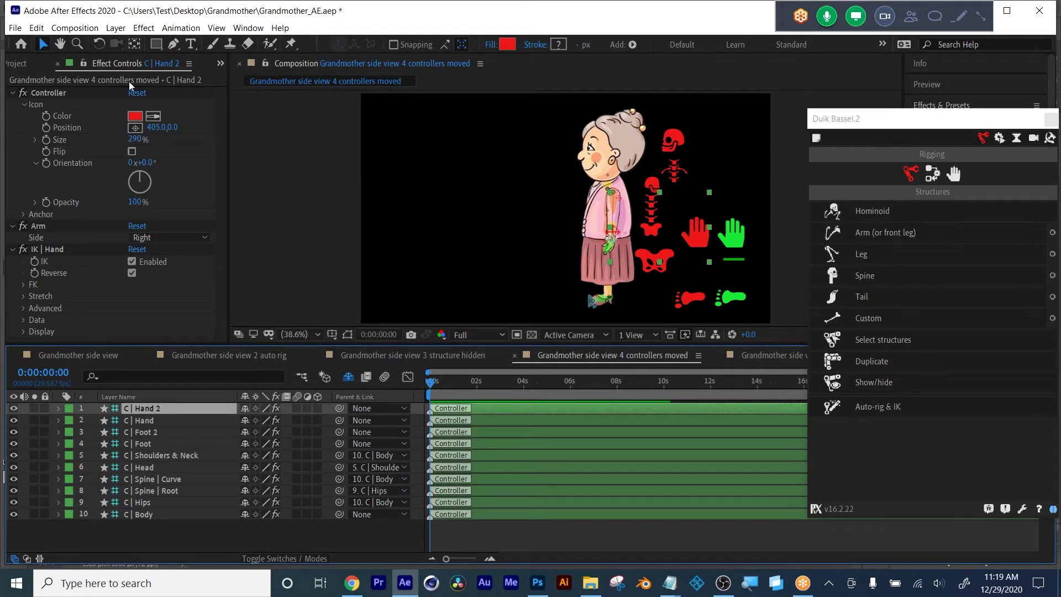
click(41, 107)
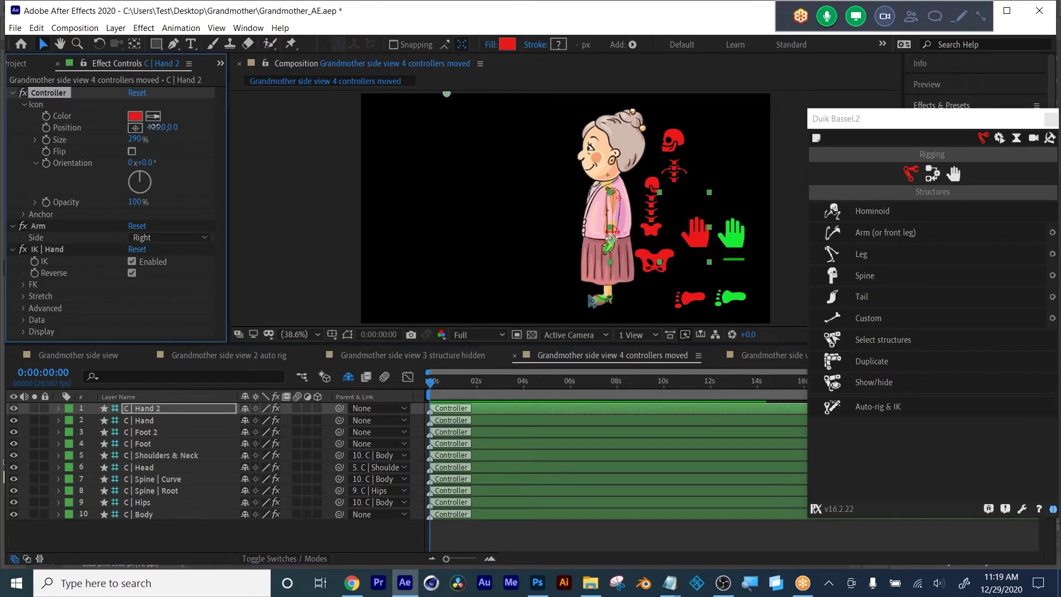
drag(161, 127, 137, 137)
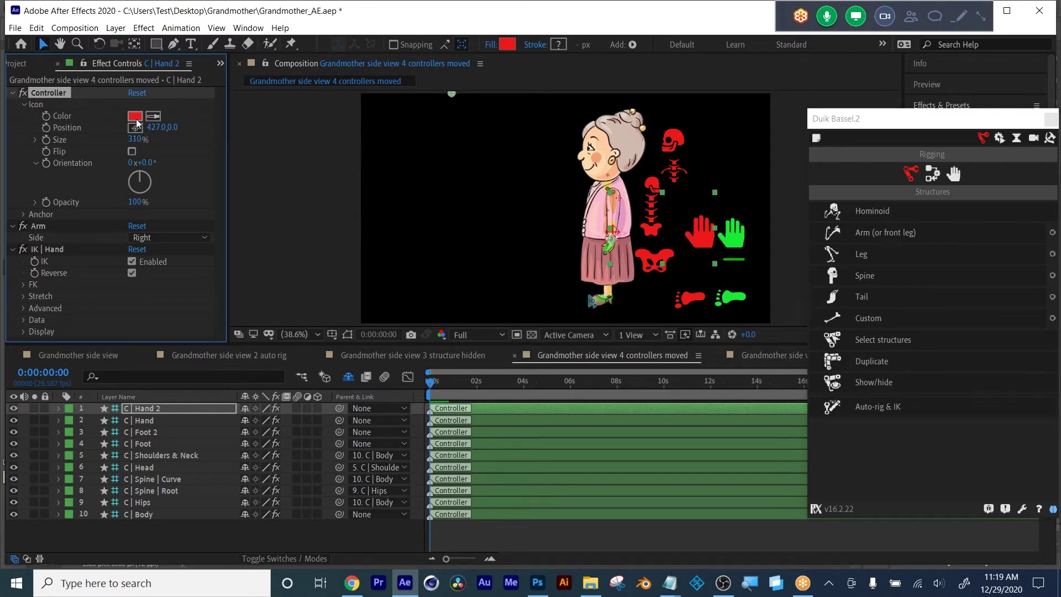
click(176, 546)
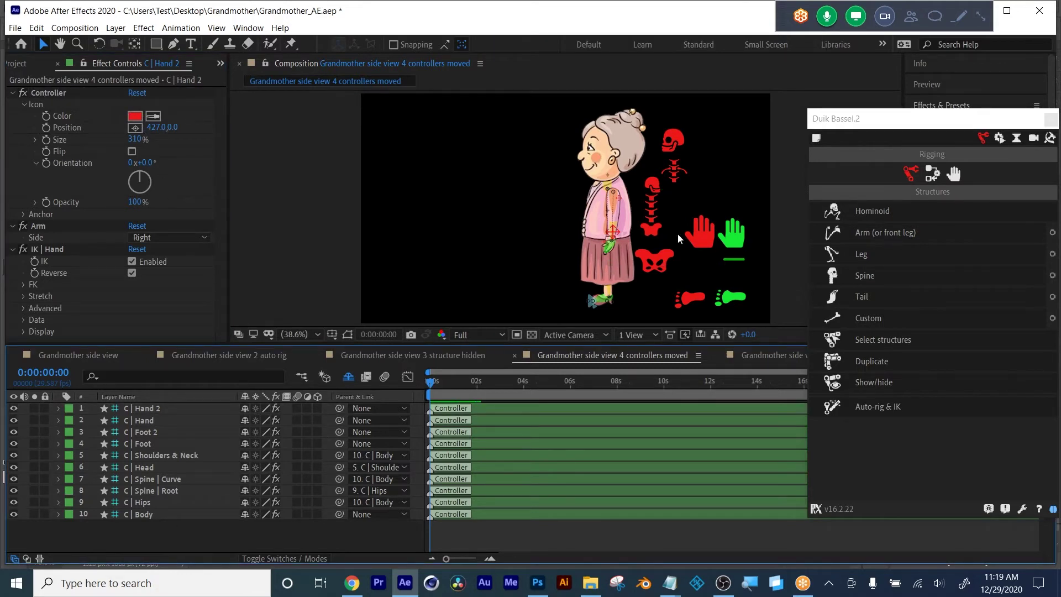
Step: Select the green and red hand and foot controllers one after another to compare the left and right limb controls
click(734, 234)
click(734, 298)
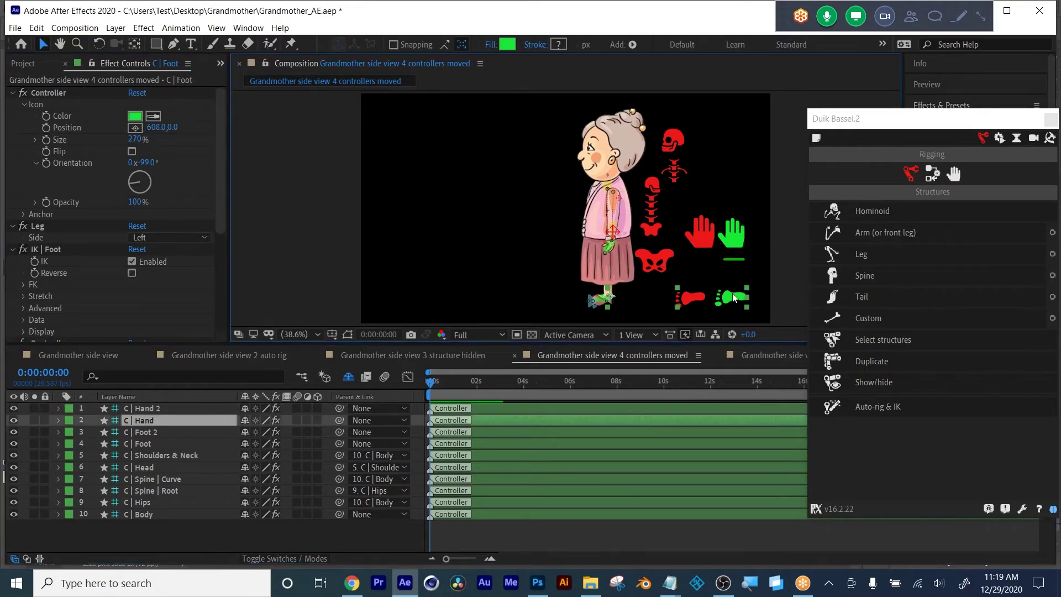
click(701, 231)
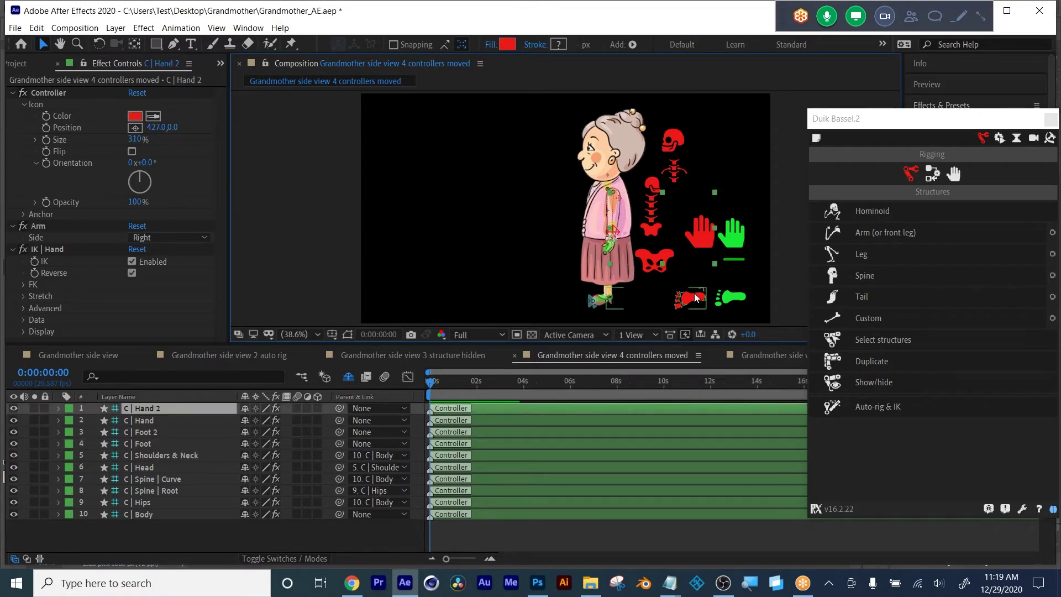
click(695, 297)
click(737, 236)
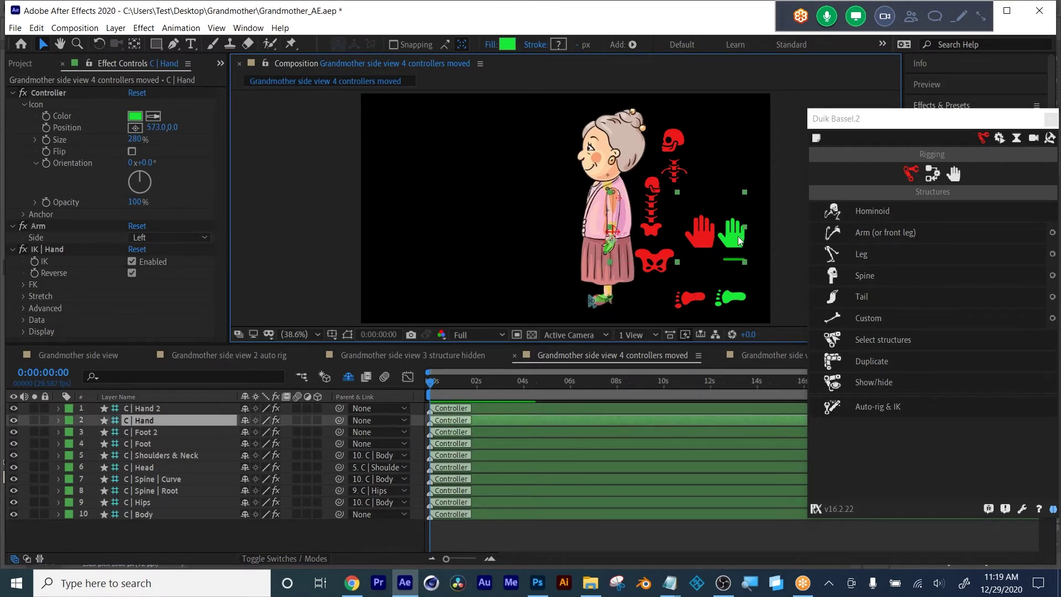
click(735, 298)
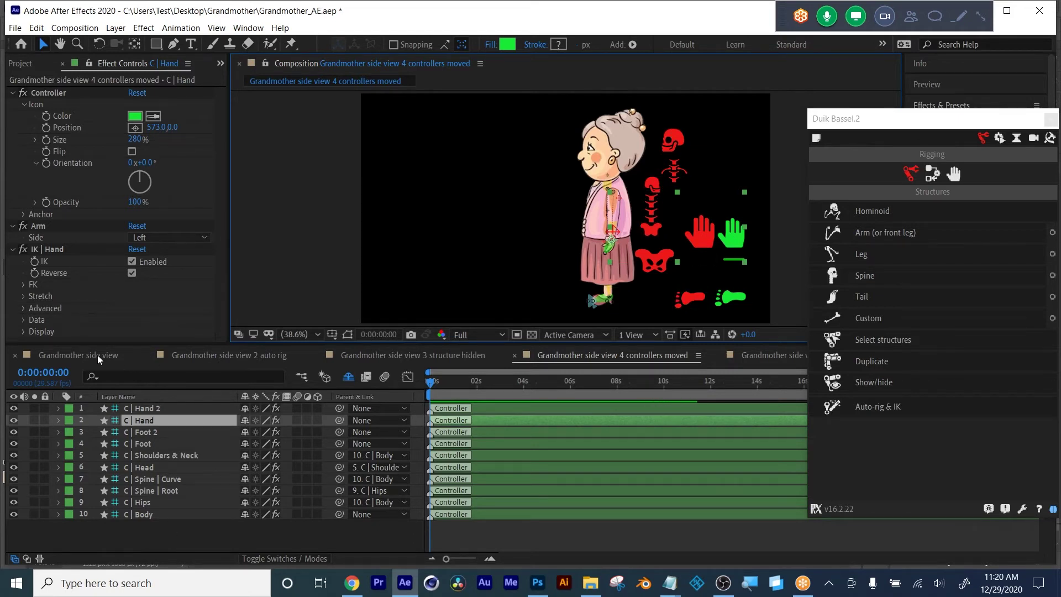
Step: Return to the Grandmother side view composition and examine its controller layers and their expanded spine properties
click(125, 362)
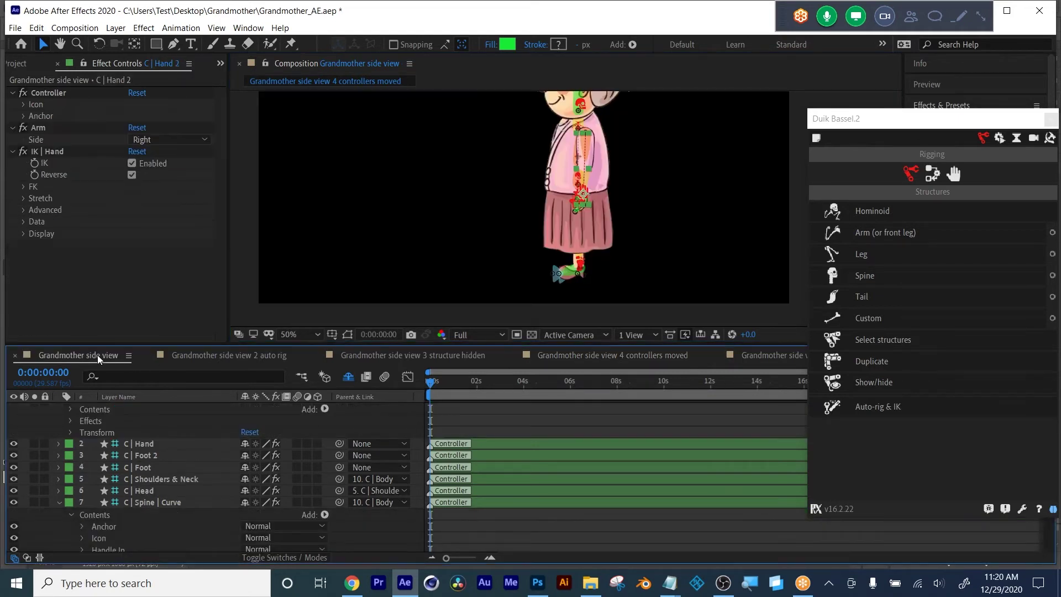
click(637, 237)
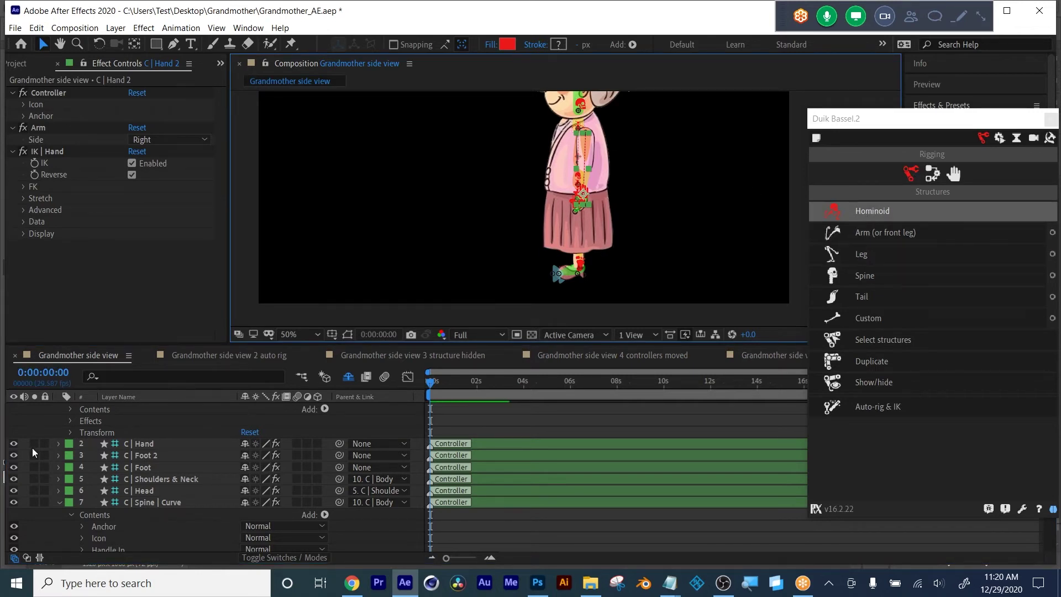
scroll(128, 492, up, 2)
scroll(123, 474, down, 6)
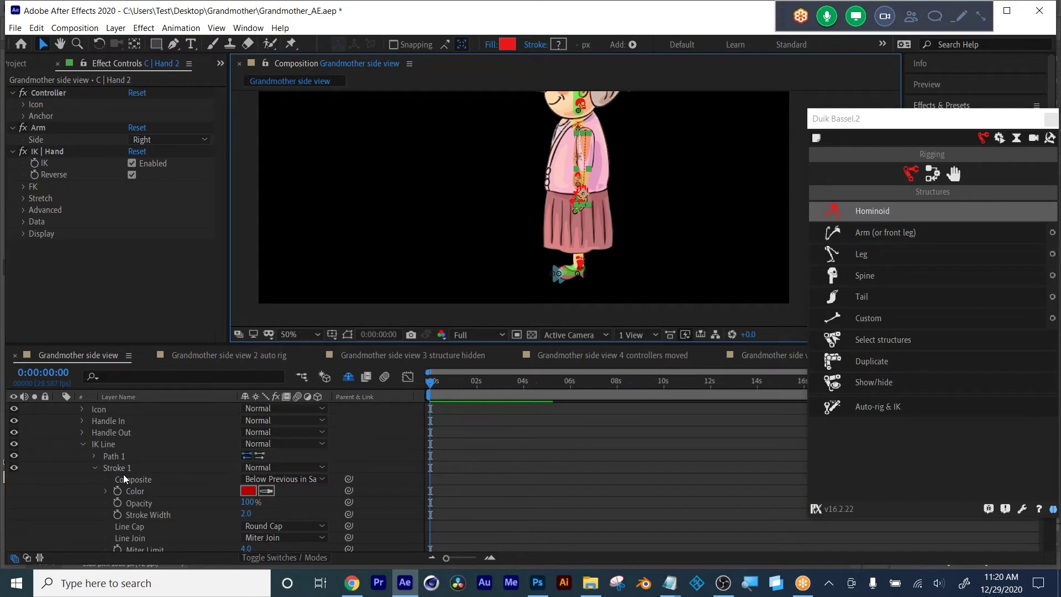
scroll(124, 481, up, 3)
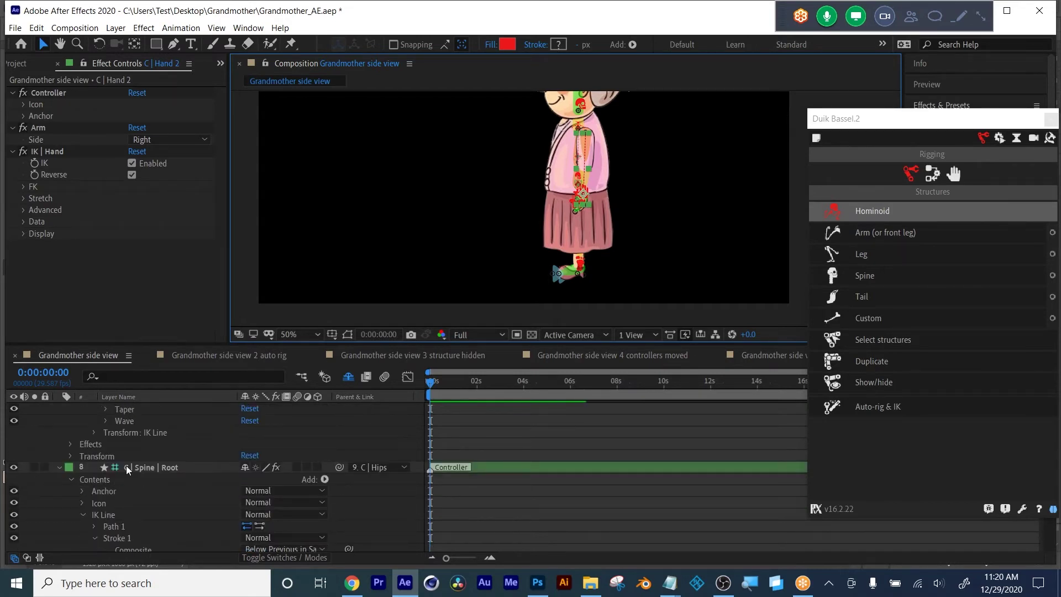
scroll(184, 480, down, 3)
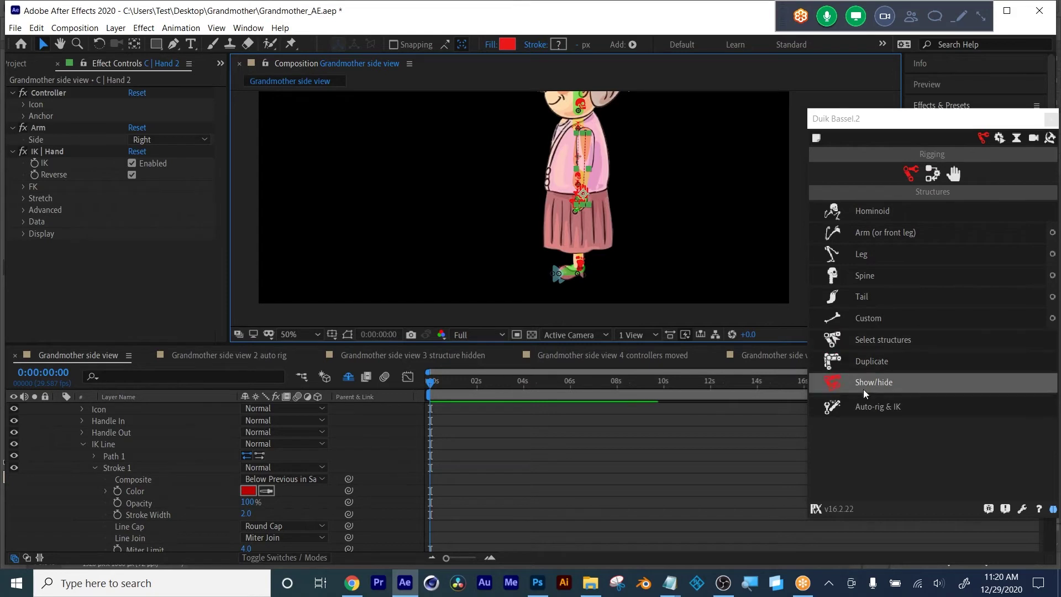
Step: Review the auto rig and structure hidden compositions in order, ending in Grandmother side view 4 controllers moved
click(246, 355)
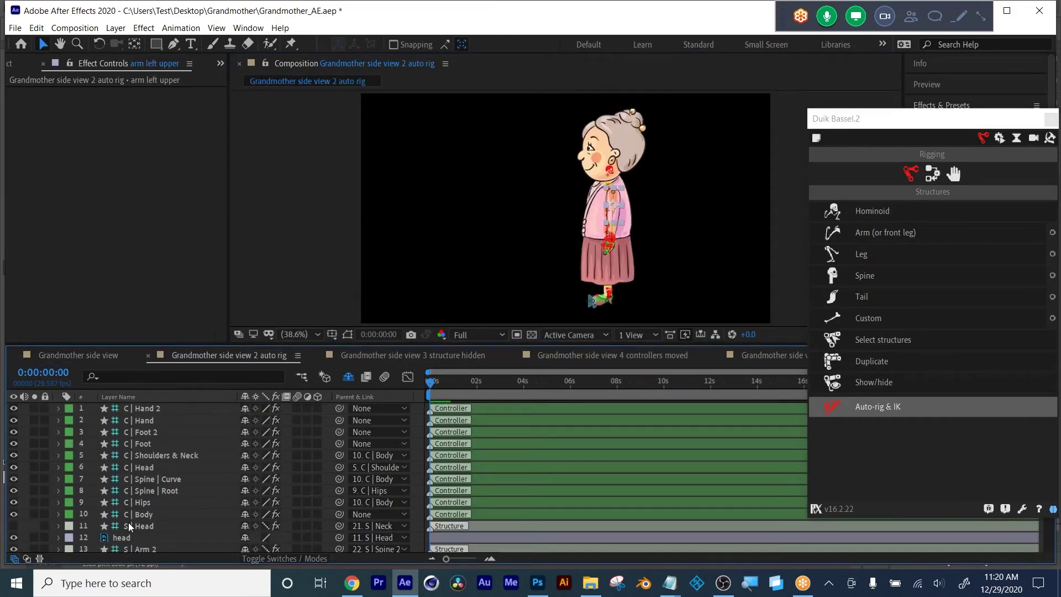
click(380, 359)
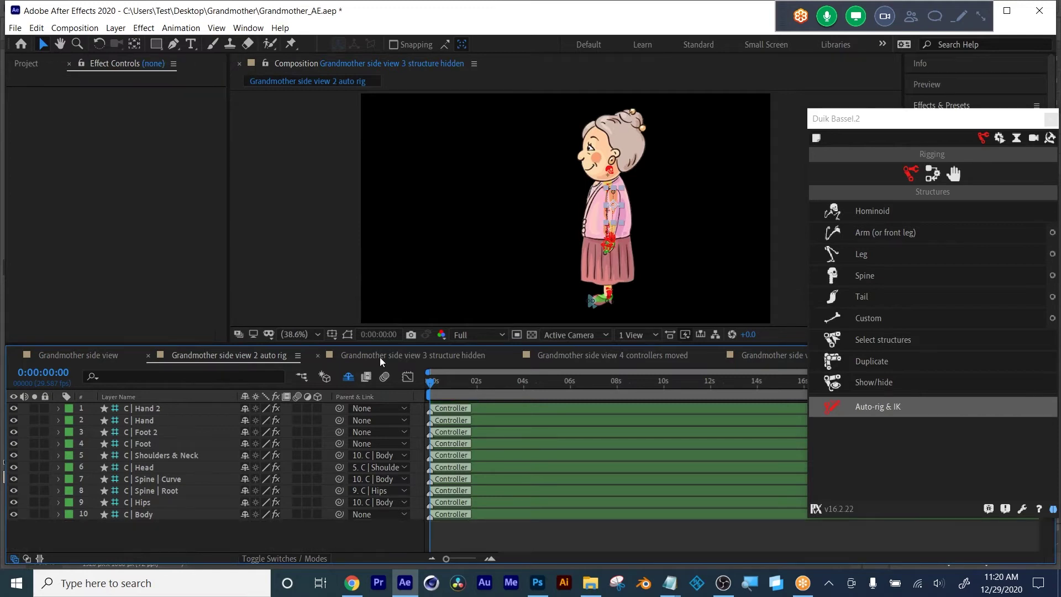
click(569, 354)
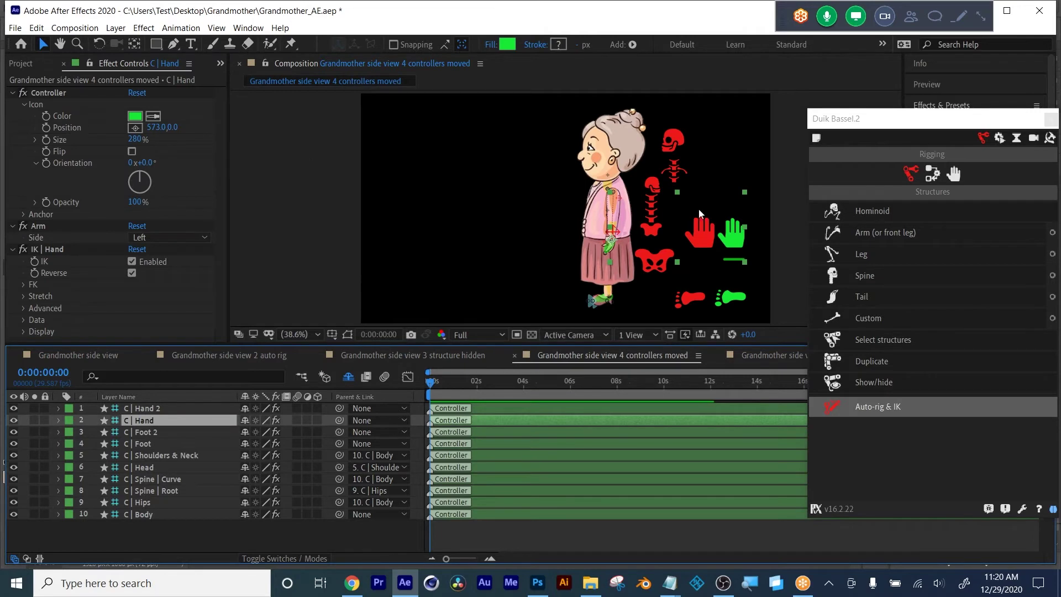
Step: Select the C | Head controller, reveal its rotation and set it to -1°
click(675, 138)
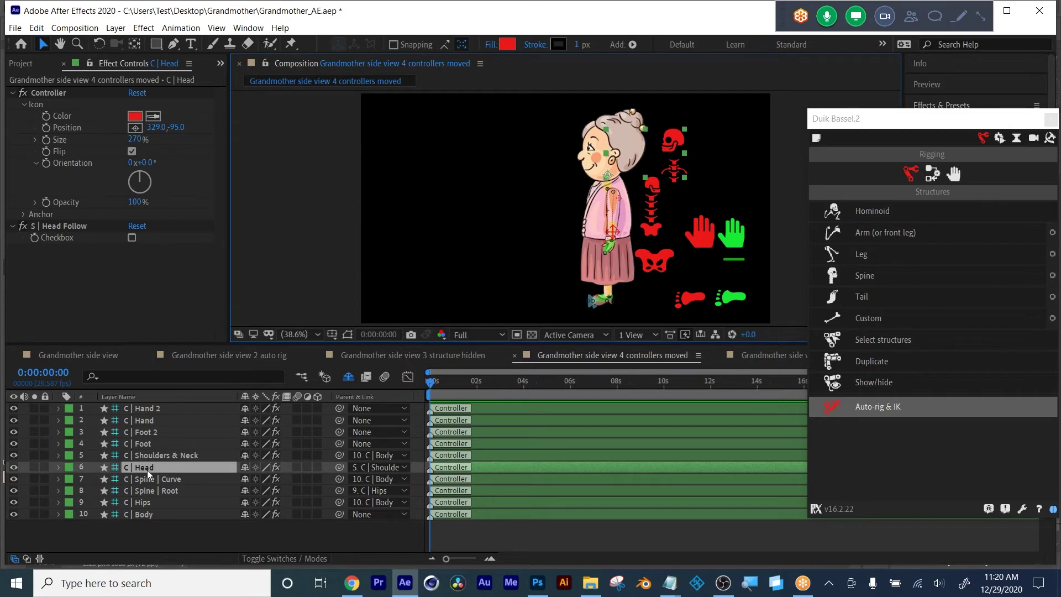
key(r)
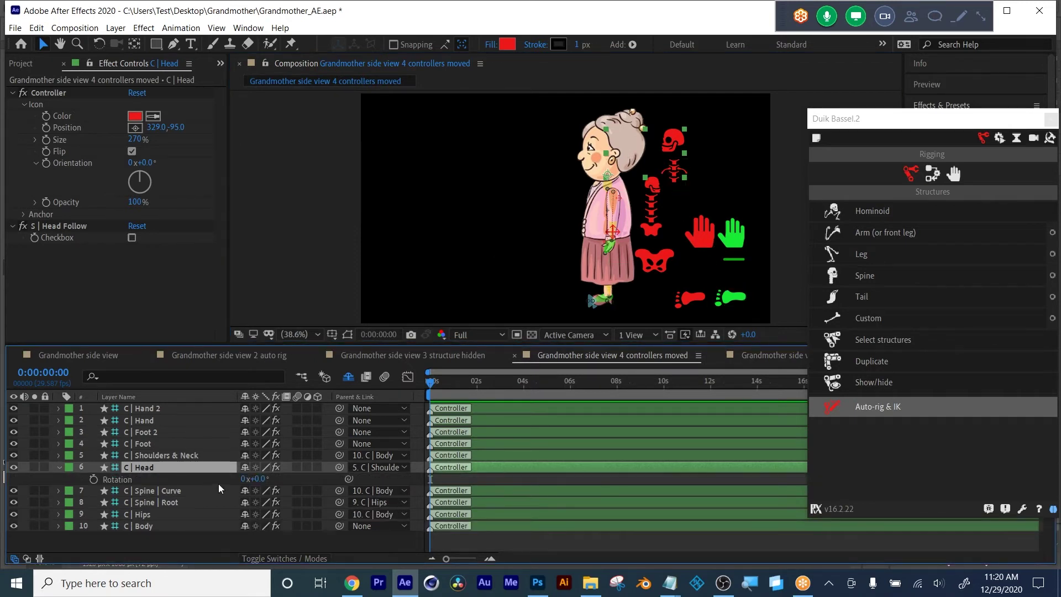
drag(256, 479, 250, 478)
Step: Move the green C | Hand controller up and toward the character so the left arm bends forward in front of her chest
click(737, 240)
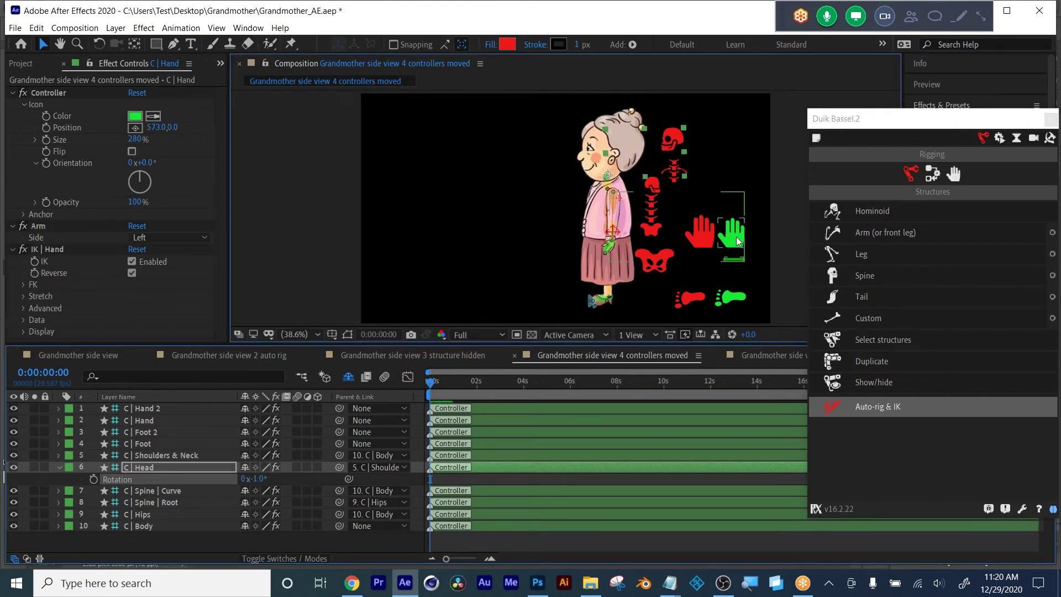
drag(737, 239, 695, 207)
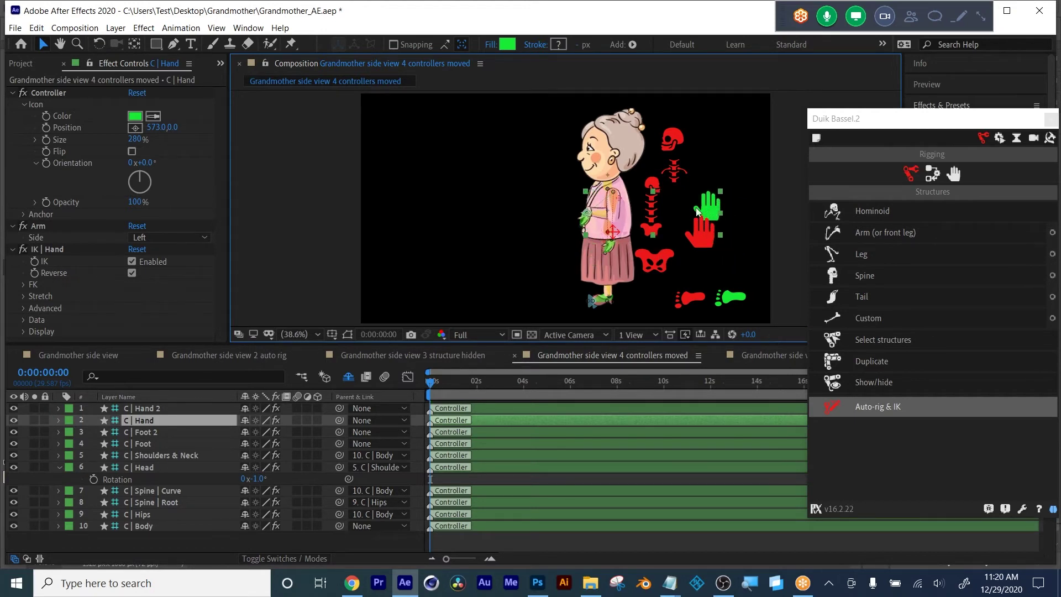
click(585, 218)
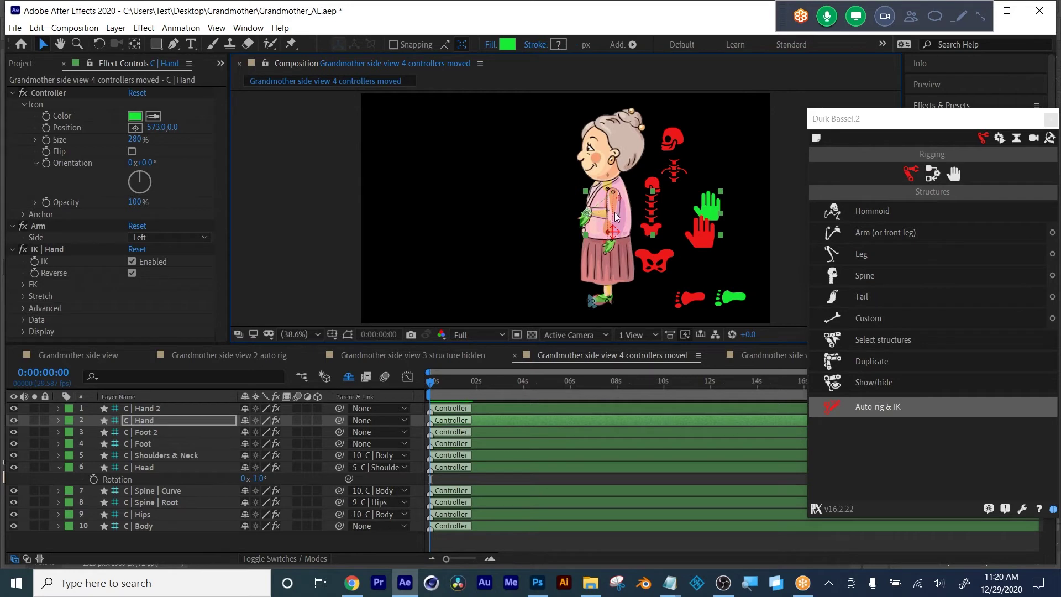
drag(705, 206, 684, 194)
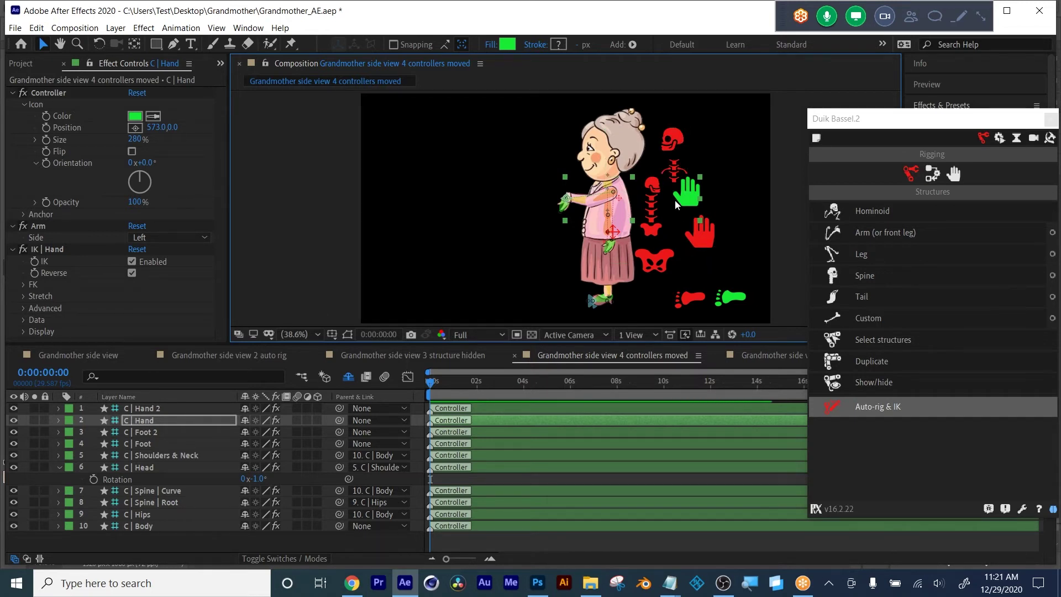
mouse_move(697, 198)
mouse_down()
mouse_move(733, 203)
mouse_move(698, 219)
mouse_move(694, 207)
mouse_up()
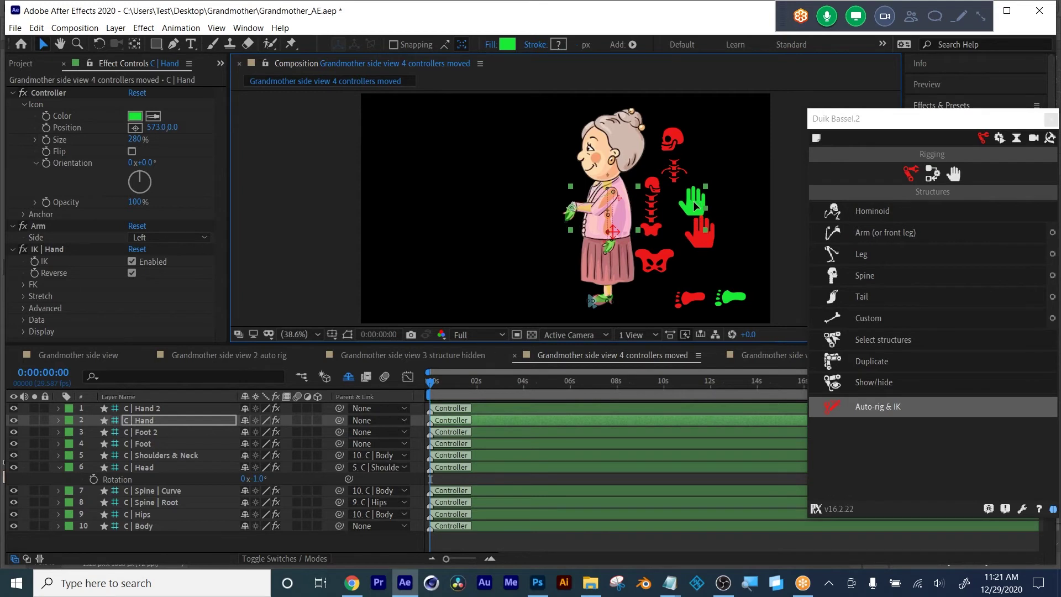
Step: Try rotating the C | Hand controller to 37°, then undo the rotation
key(shift+r)
drag(257, 432, 260, 408)
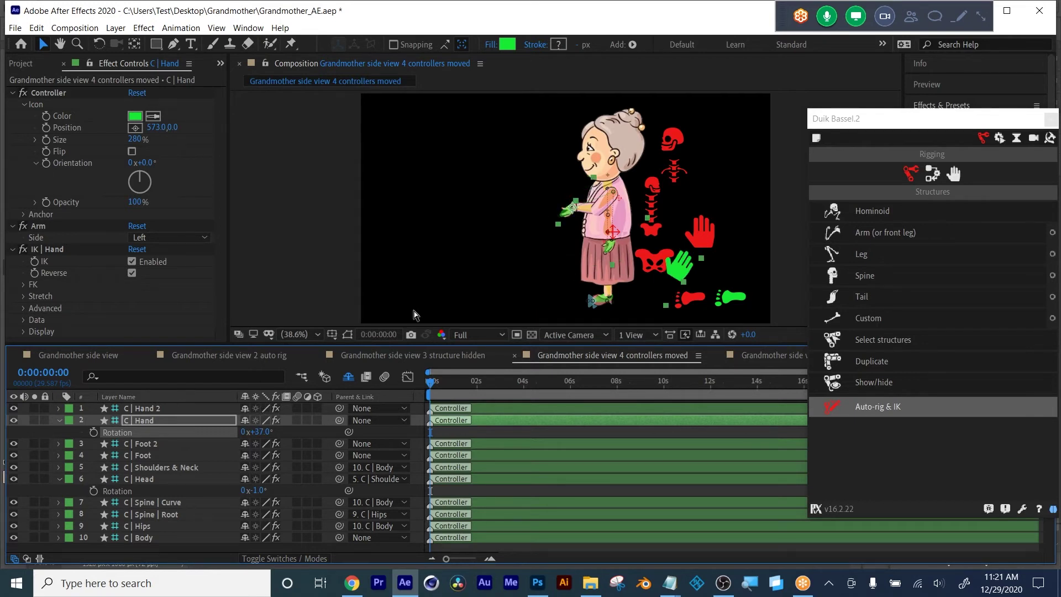
key(ctrl+z)
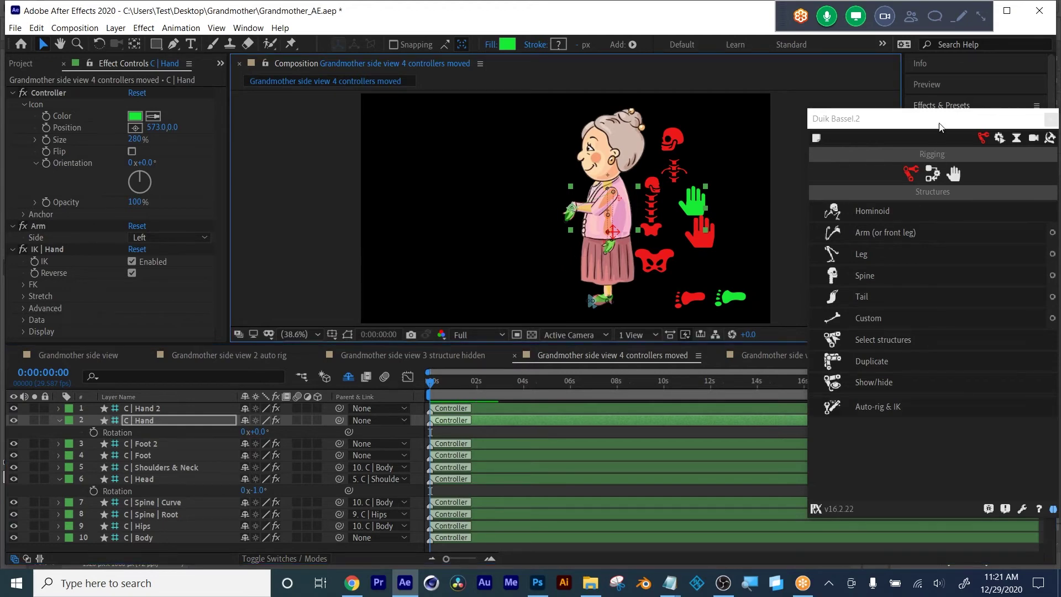
Step: Move the Duik window aside, view the Grandmother side view 5 walk cycle composition, and return to the controllers moved composition
drag(939, 118, 345, 116)
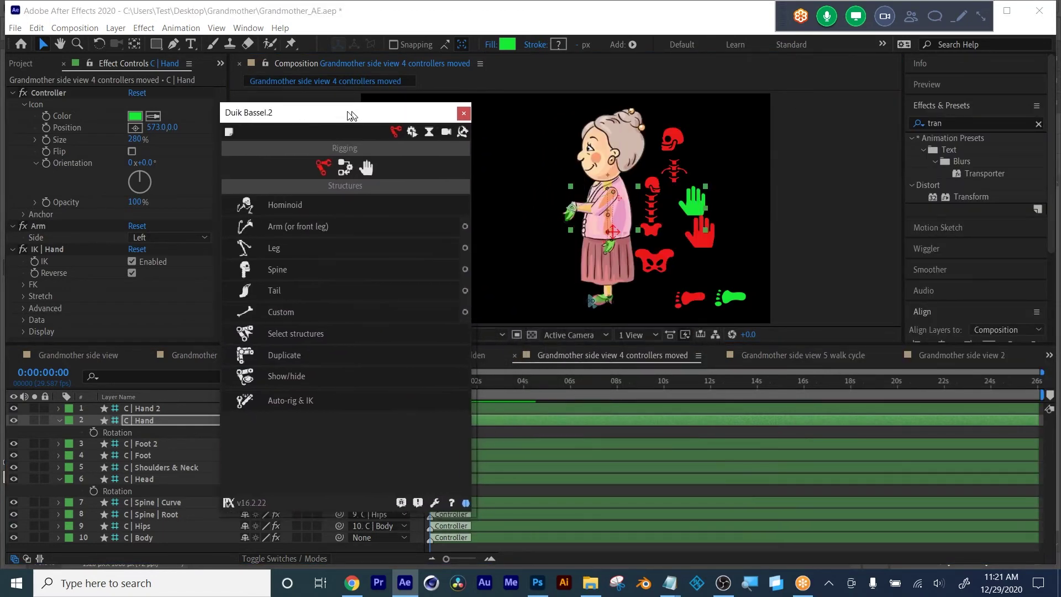
click(804, 355)
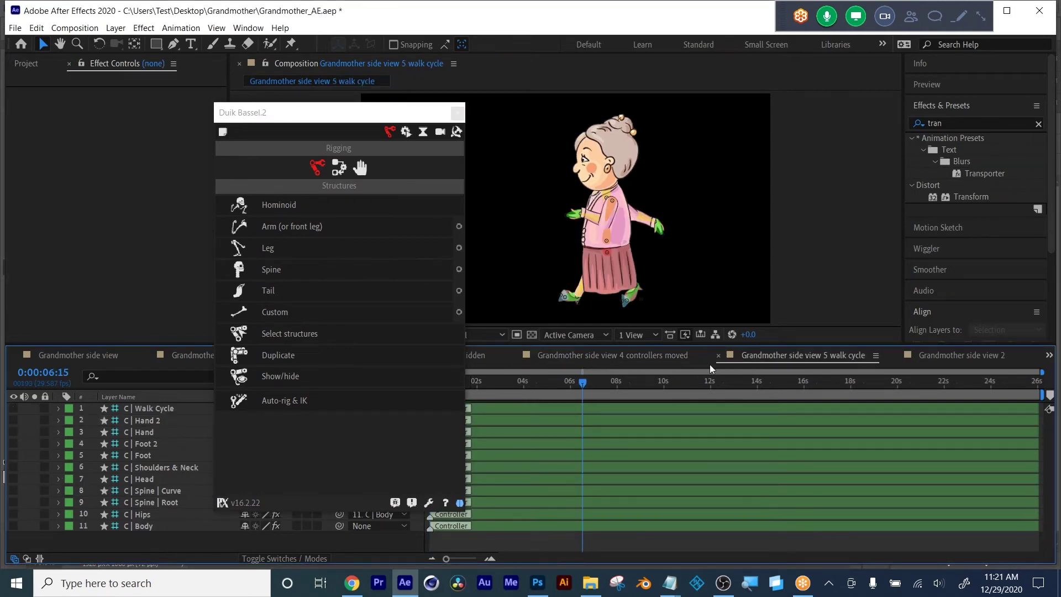
click(645, 356)
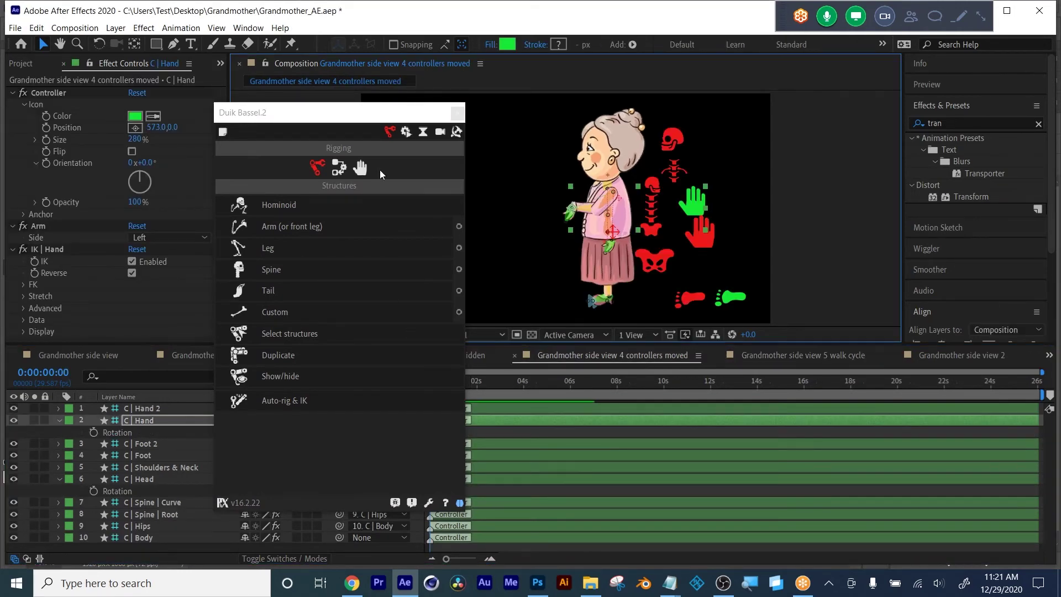
Step: Uncover the layer list, select all ten controller layers, and show Duik's Automations tools in a widened window
click(381, 116)
drag(371, 114, 700, 105)
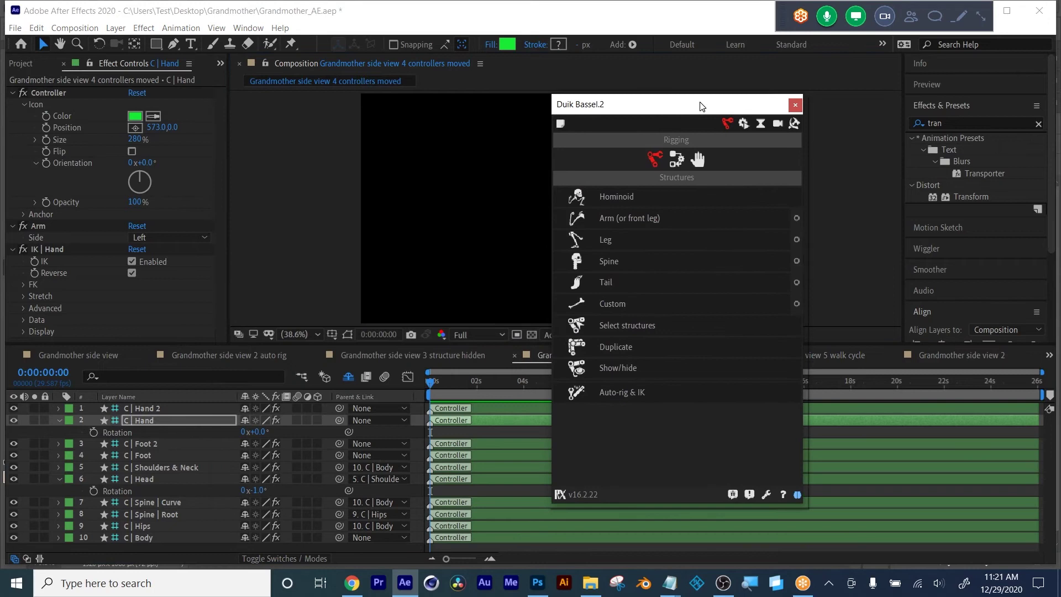
click(157, 414)
key(ctrl+a)
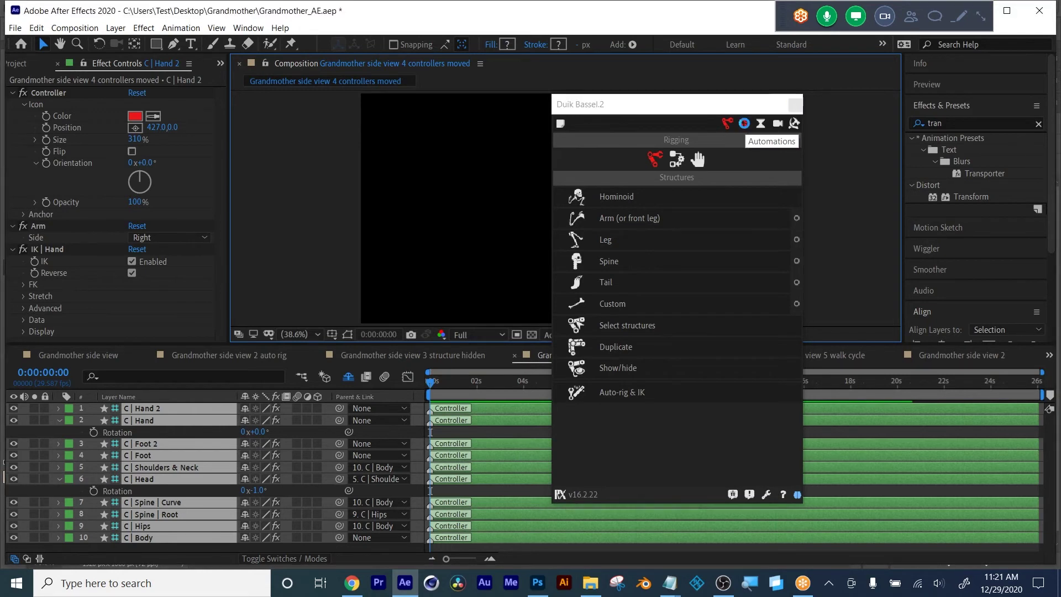
click(744, 124)
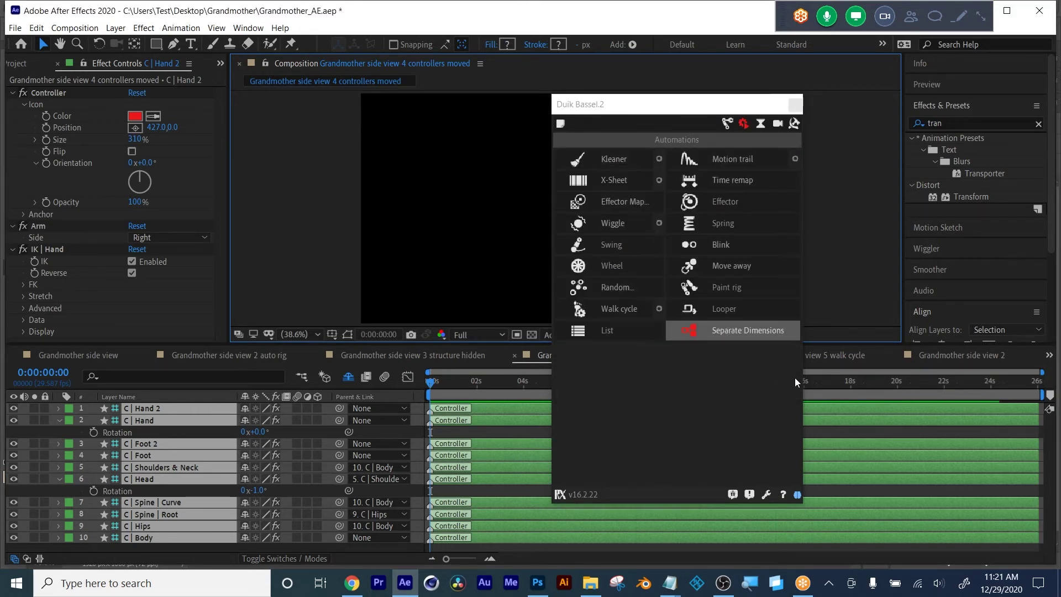
drag(804, 380, 891, 375)
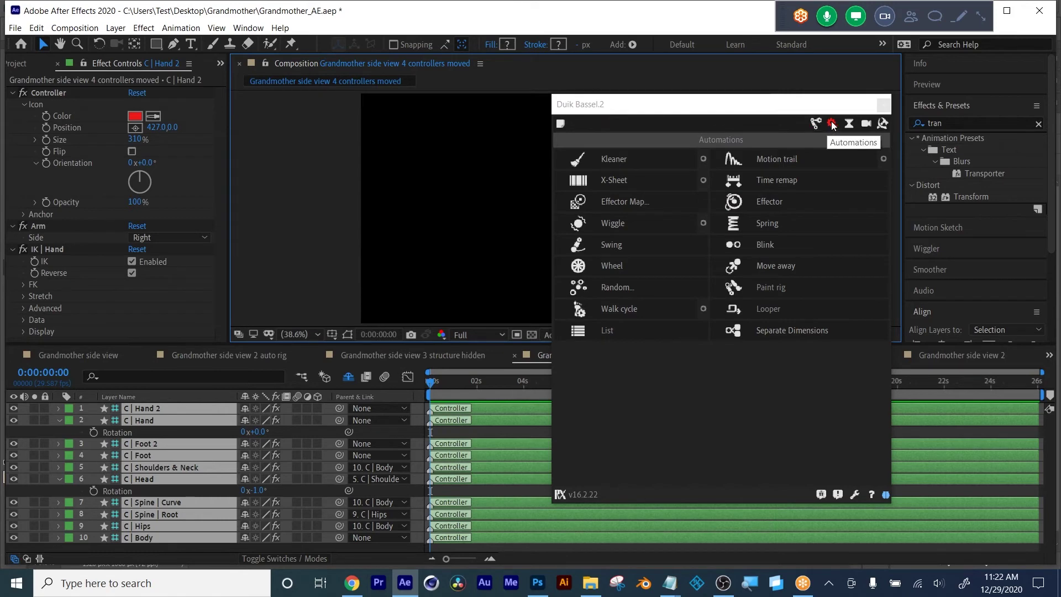
Step: Apply Duik's Walk cycle automation to the selected controllers and scrub the timeline to 0:00:08:26 to check the motion
click(618, 310)
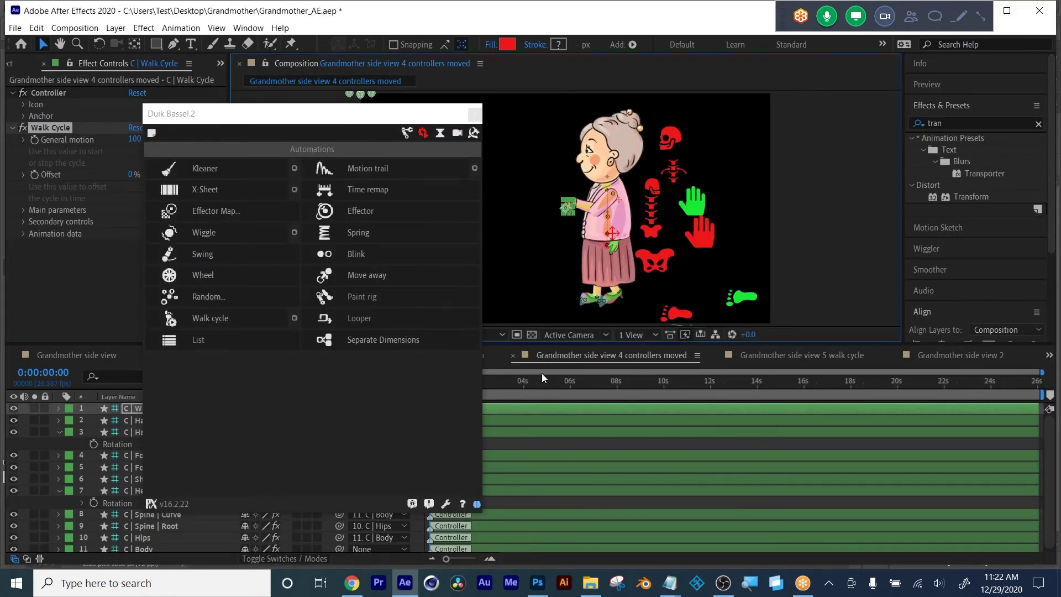
drag(549, 390, 637, 390)
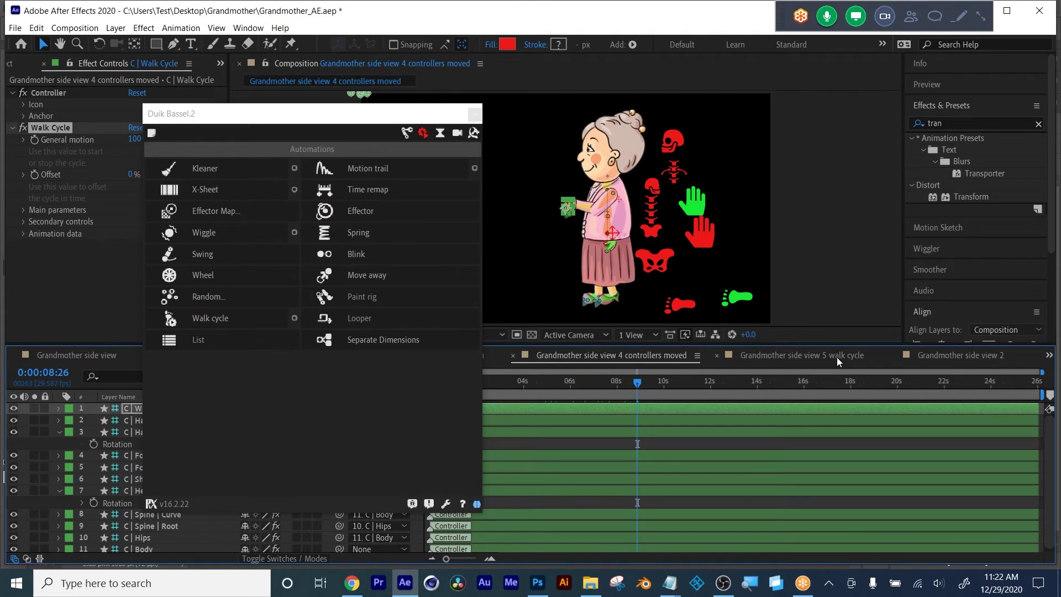
Step: Open the Grandmother side view 5 walk cycle composition, show the C | Walk Cycle layer's effect settings, and preview the animation from the start
click(837, 356)
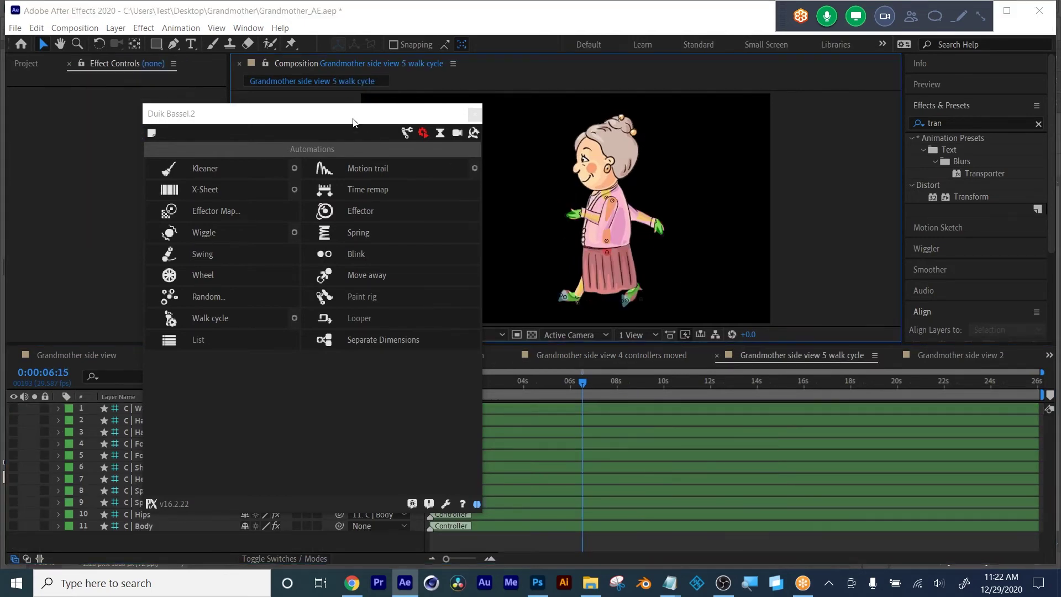
drag(354, 121, 919, 143)
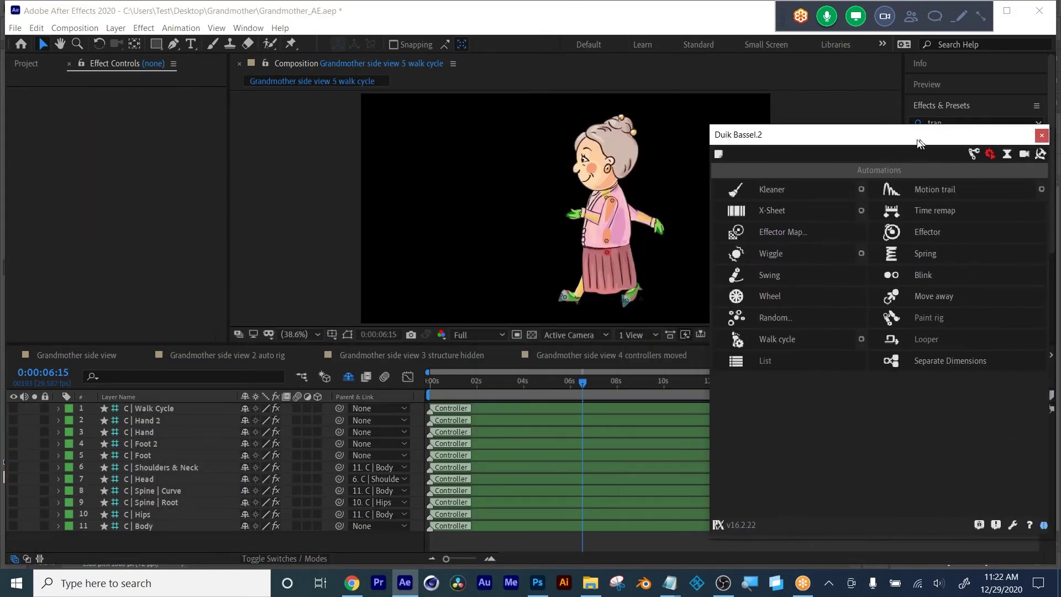
click(546, 409)
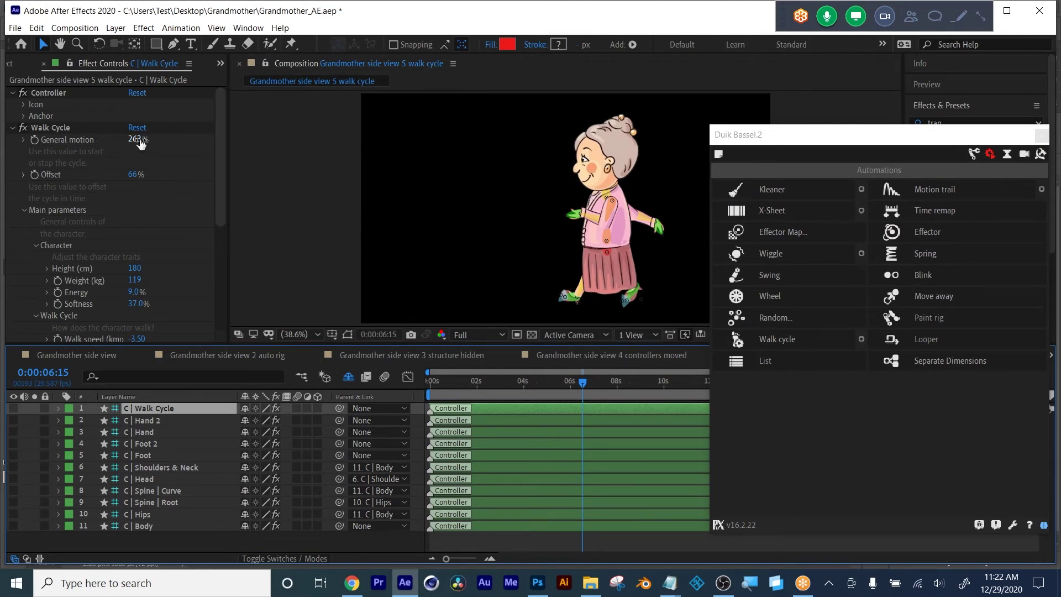
scroll(151, 192, down, 1)
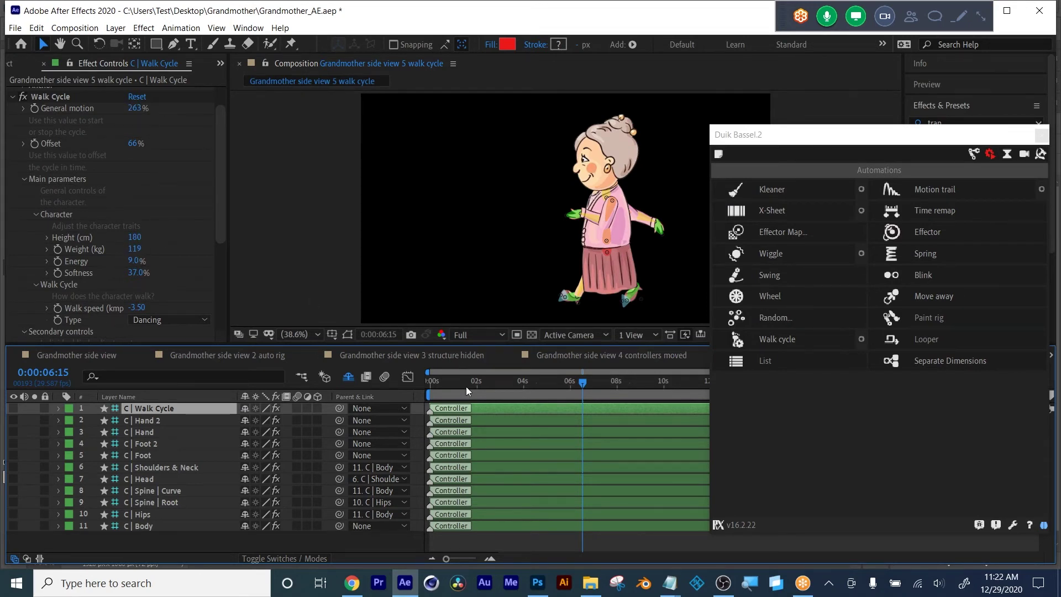
drag(466, 386, 402, 389)
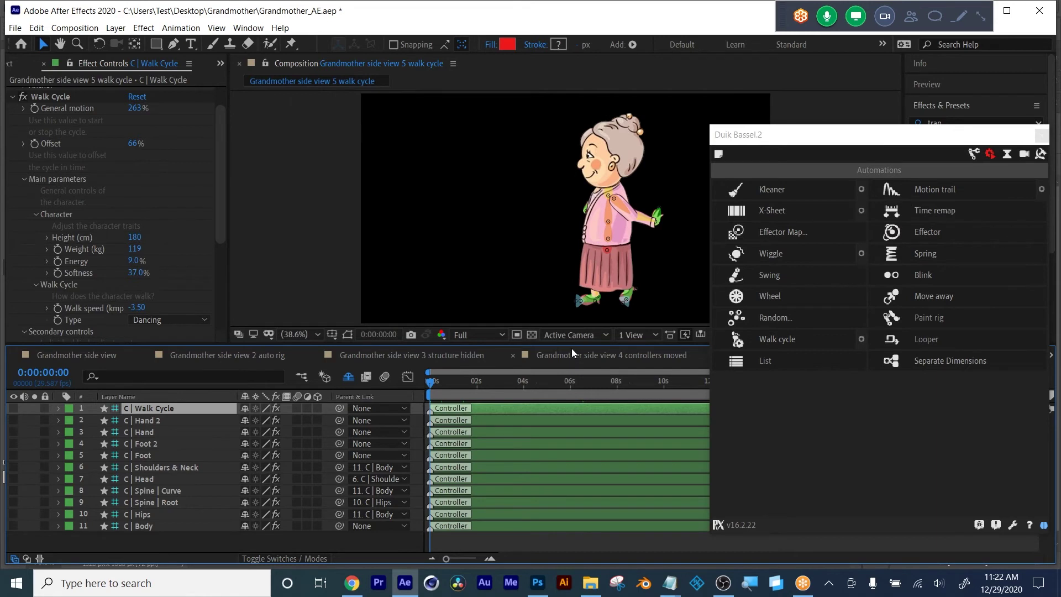
key(space)
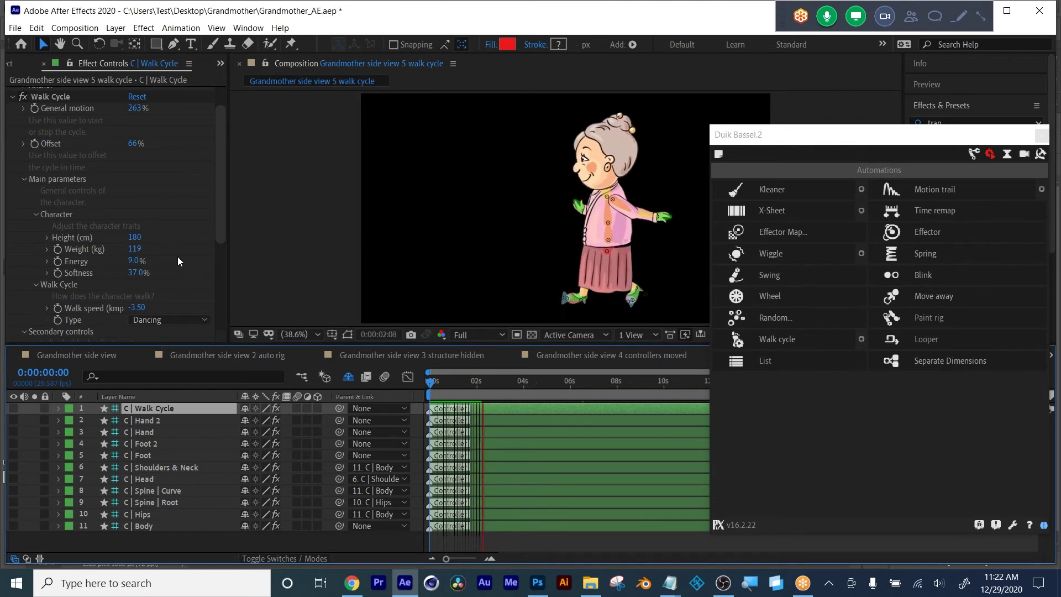
Step: Set the walk cycle's weight to 57 kg, keep the Dancing type, and preview the walk from the start
drag(135, 248, 73, 287)
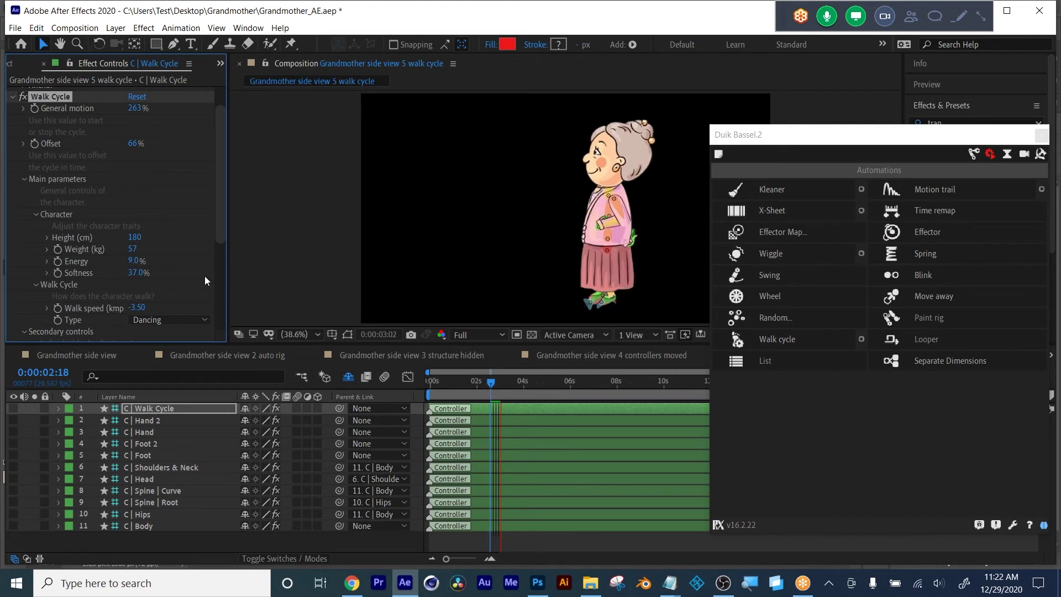
key(space)
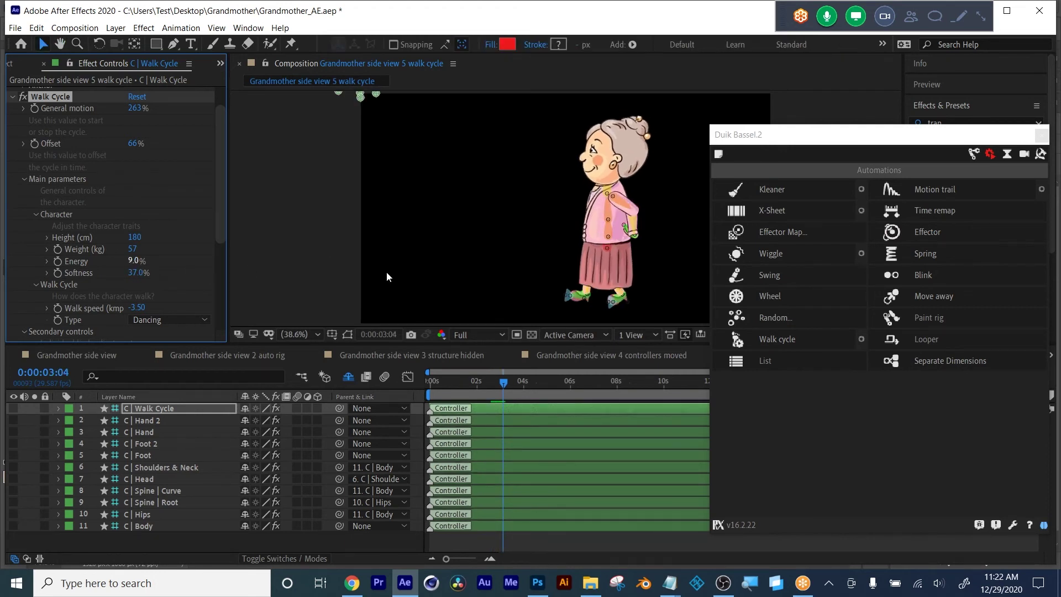
scroll(199, 252, down, 1)
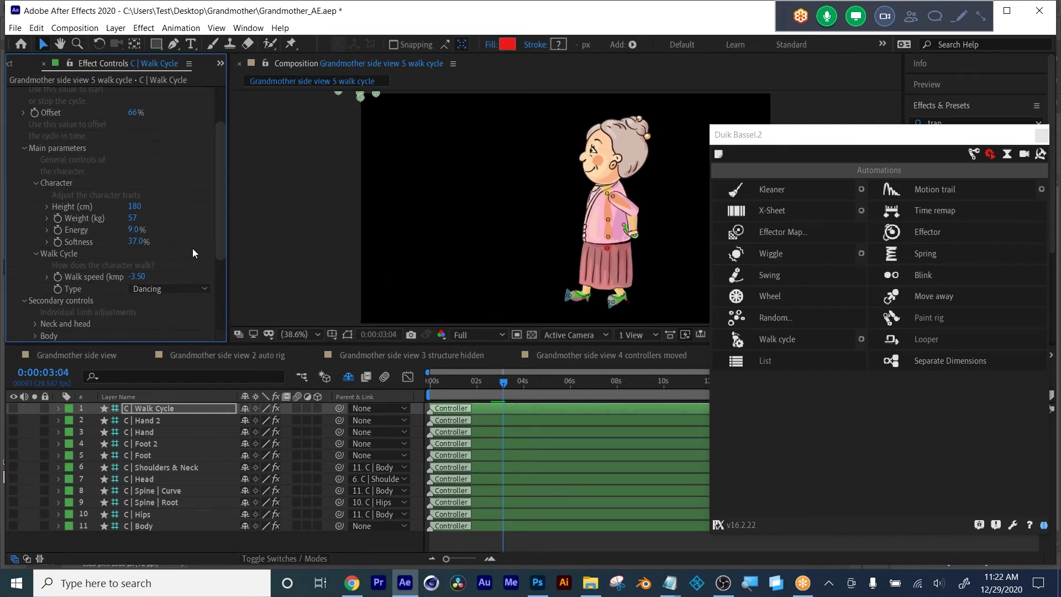
click(174, 289)
click(165, 316)
click(452, 384)
key(space)
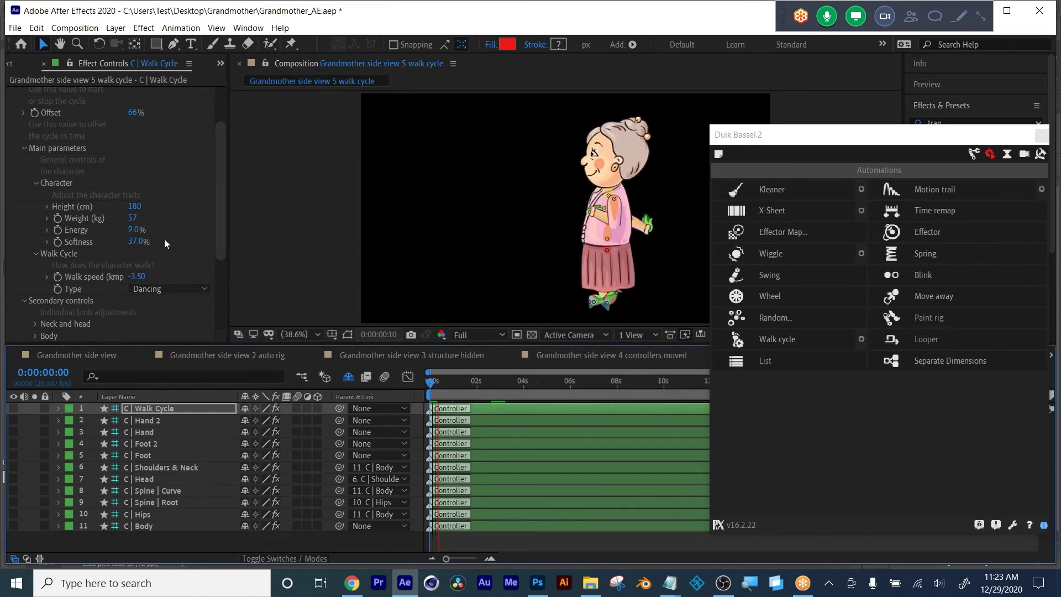
Step: Try an arms swing of -5° and a shoulder swing of -8°, and preview the walk
scroll(164, 239, down, 5)
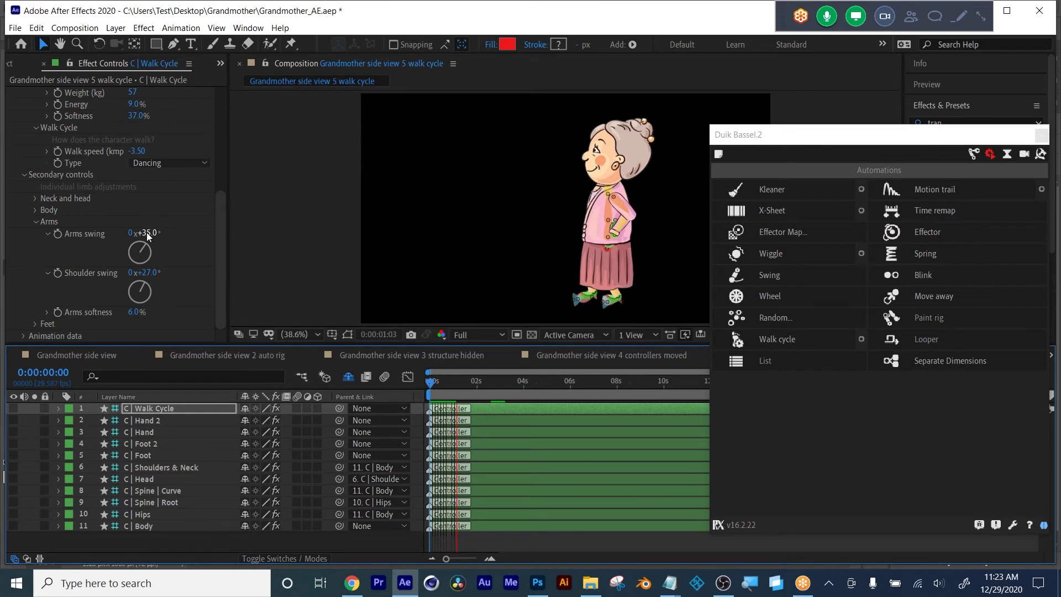
drag(145, 234, 107, 245)
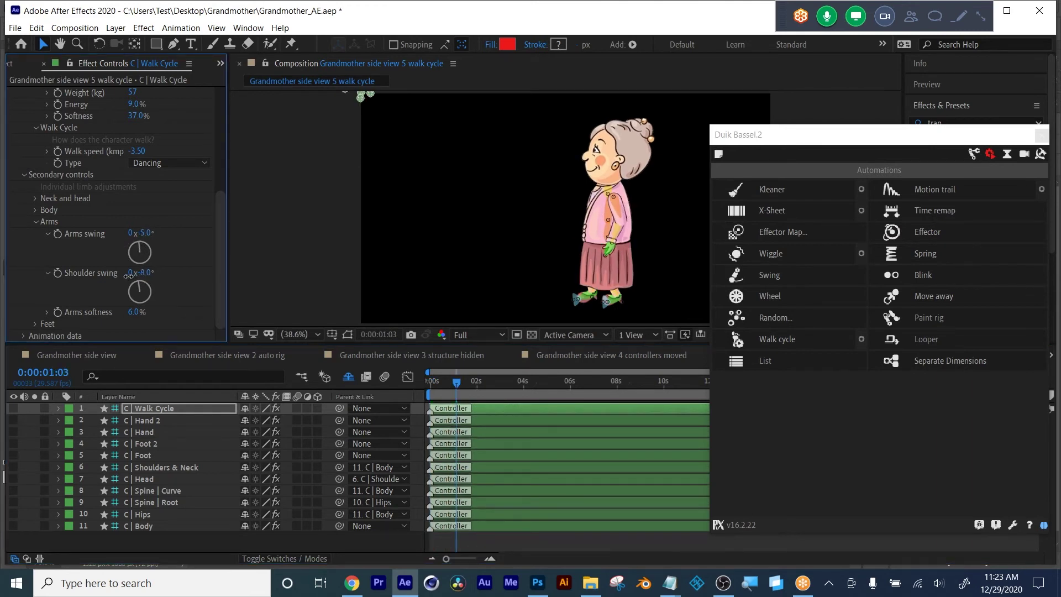
key(space)
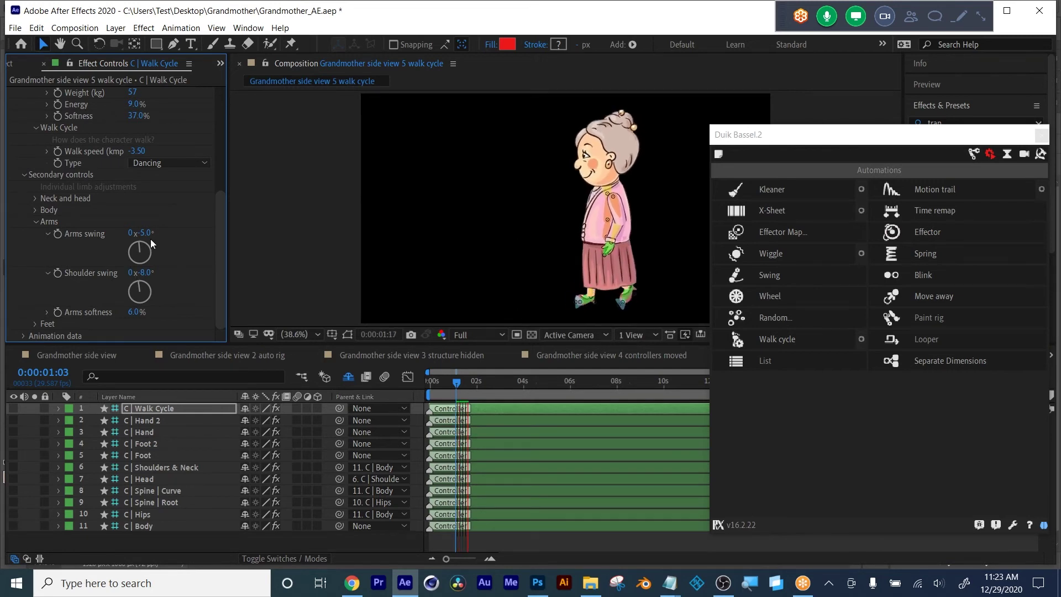
Step: Set Arms swing to 26° and Shoulder swing to 94°, and preview the walk
mouse_move(155, 232)
mouse_down()
mouse_move(190, 230)
mouse_move(174, 232)
mouse_up()
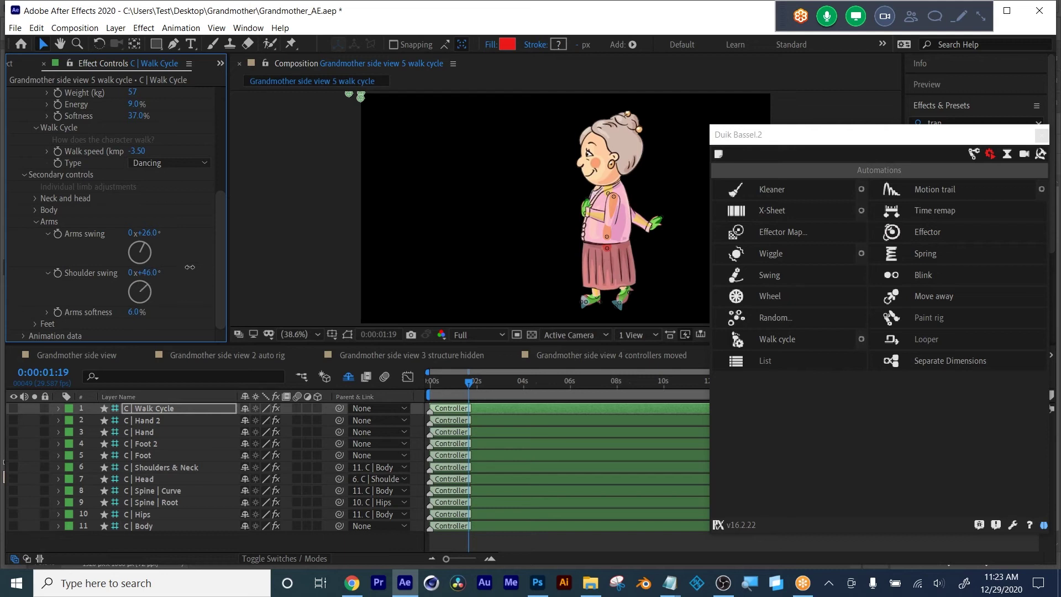
key(space)
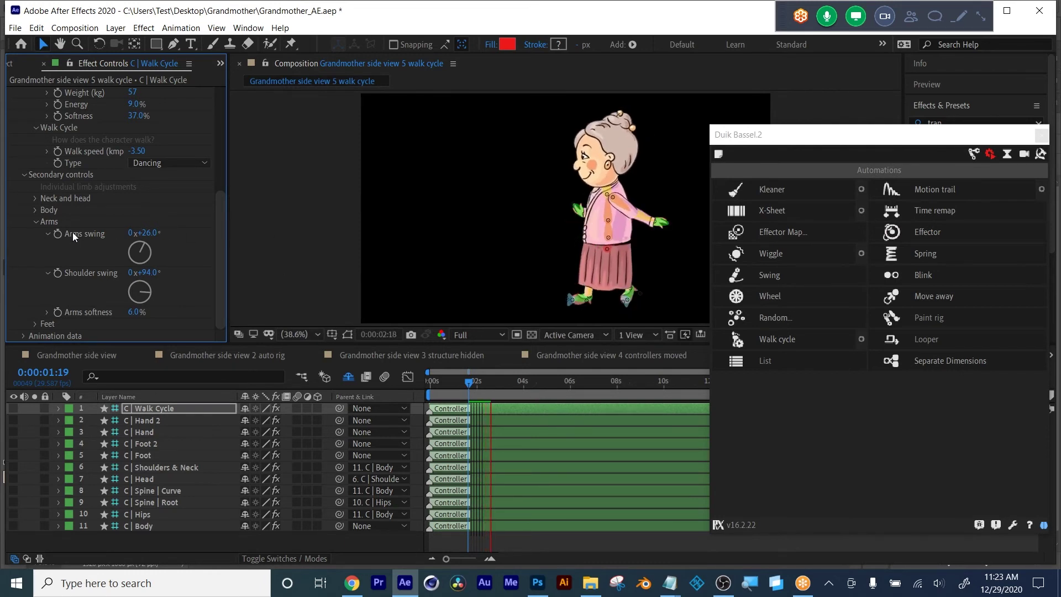
Step: Return to the C | Walk Cycle controller's character traits, try a higher energy during the preview, and set Energy to 4%
click(153, 408)
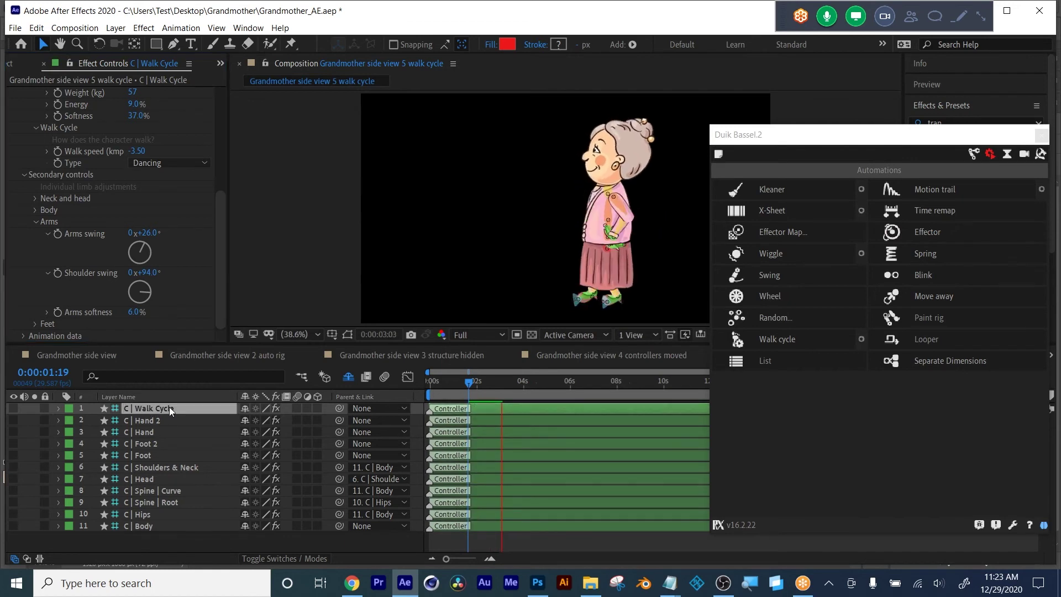
scroll(102, 237, up, 5)
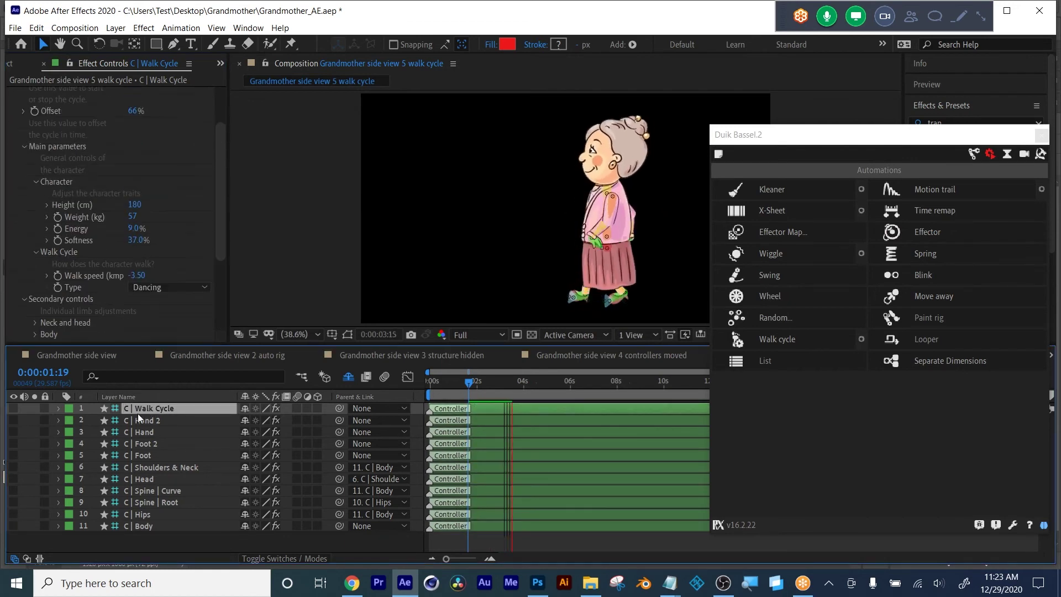
scroll(122, 254, up, 3)
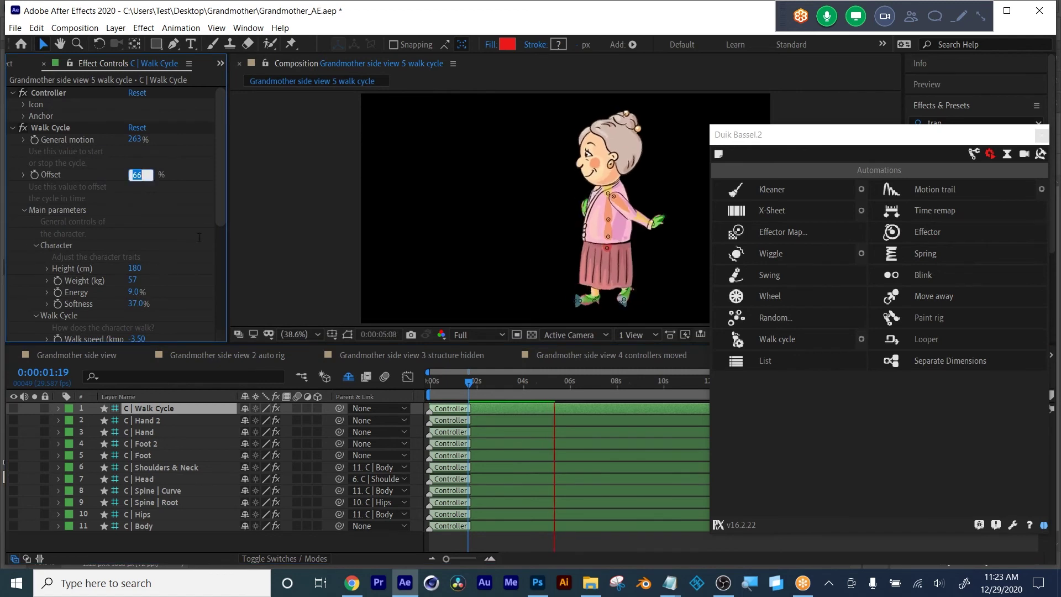
scroll(145, 237, down, 2)
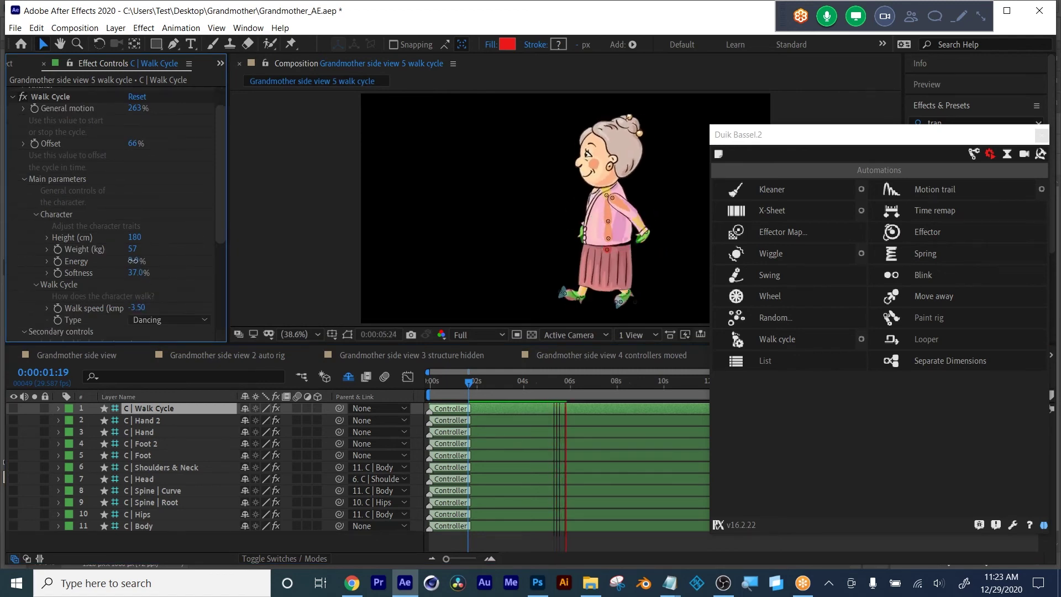
drag(133, 260, 175, 278)
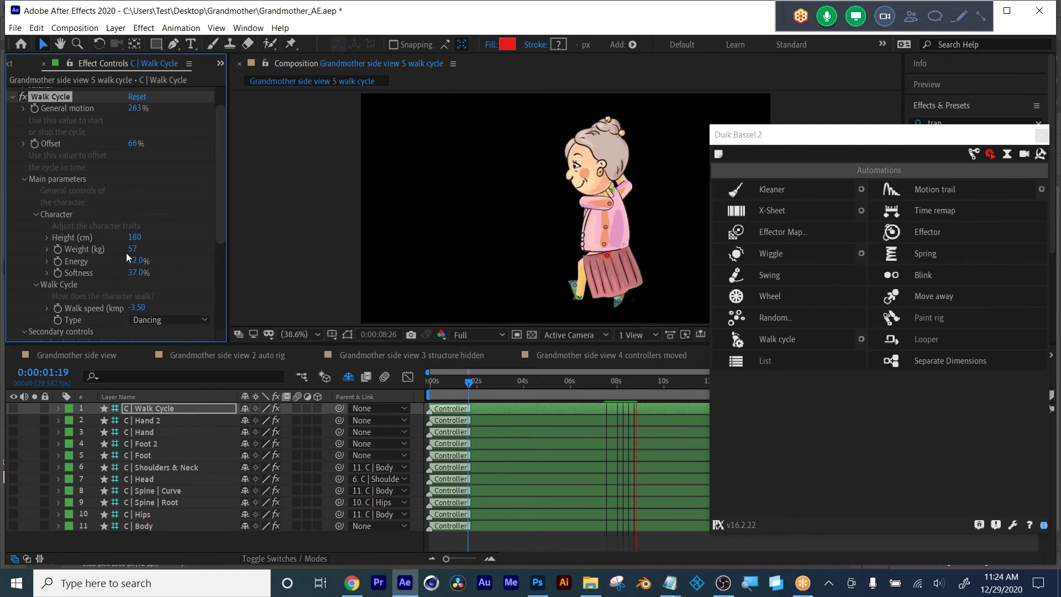
key(space)
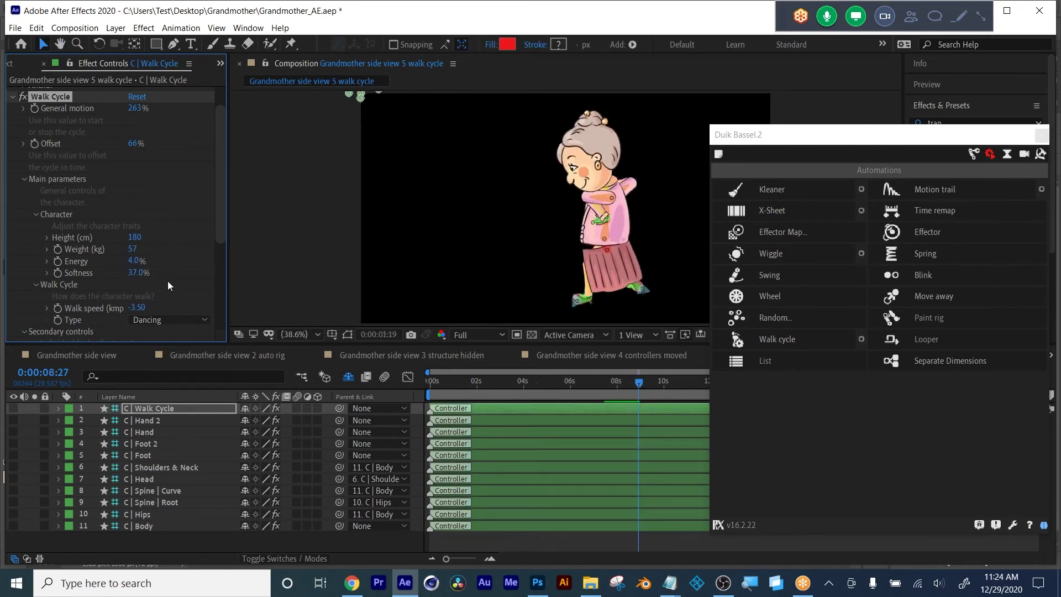
Step: Try Softness values of 0%, 125% and 87% while previewing the walk, and settle on 64%
scroll(168, 279, down, 1)
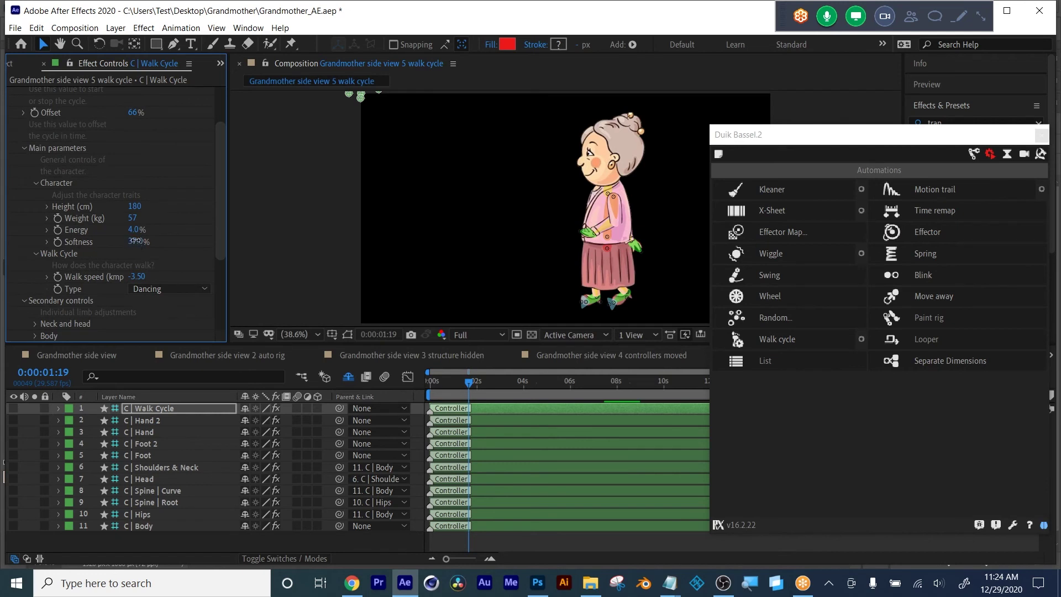
drag(108, 264, 108, 264)
key(space)
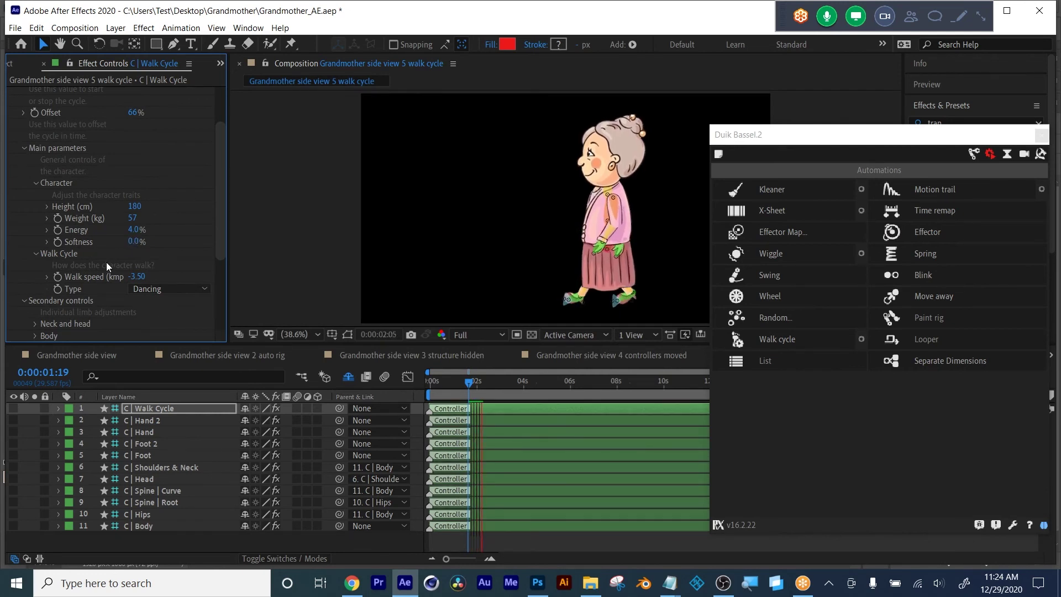
drag(138, 244, 241, 226)
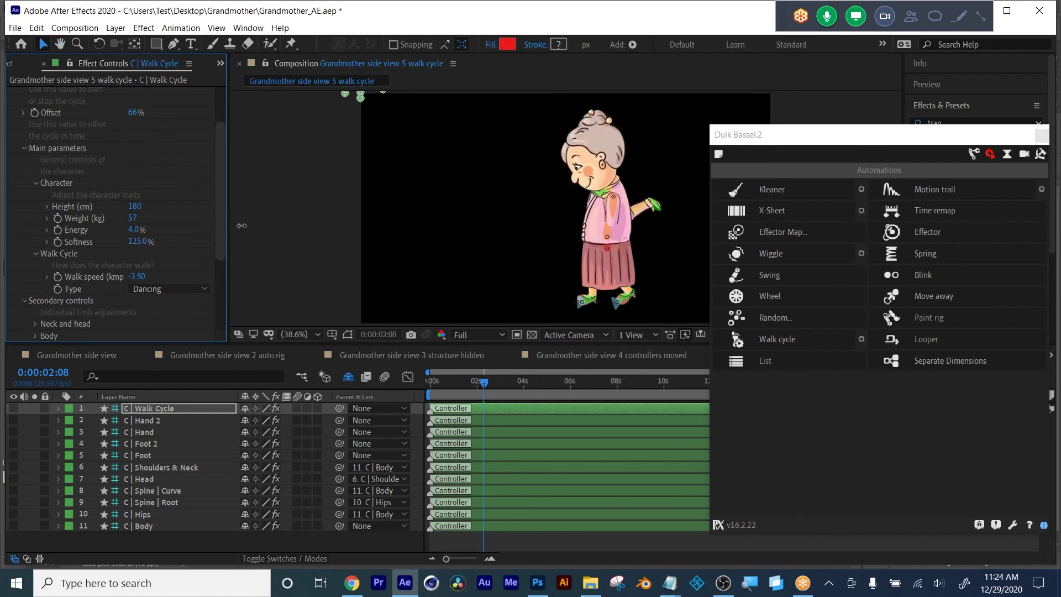
key(space)
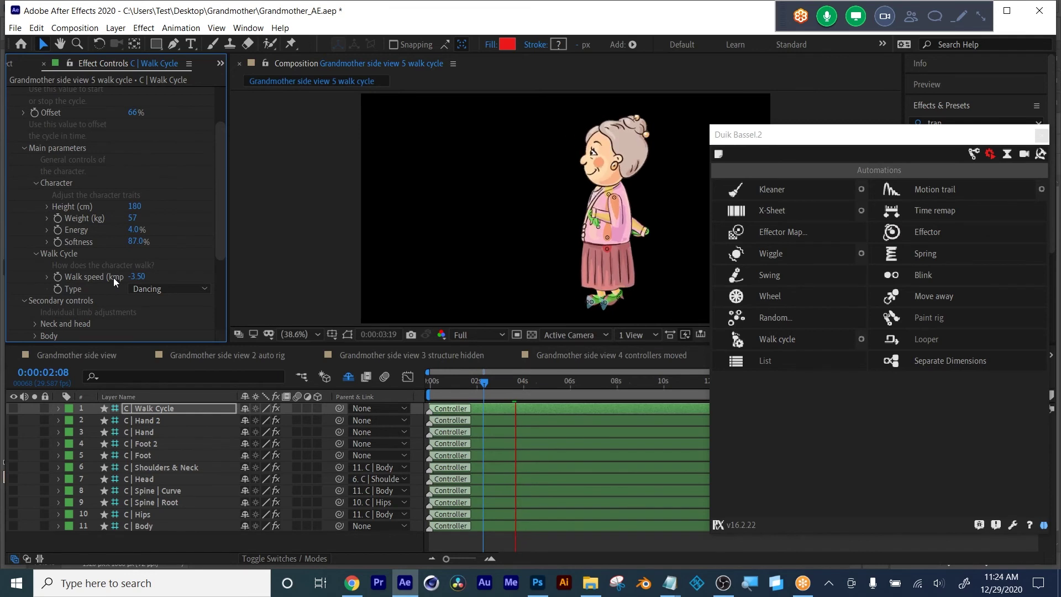
drag(134, 244, 129, 248)
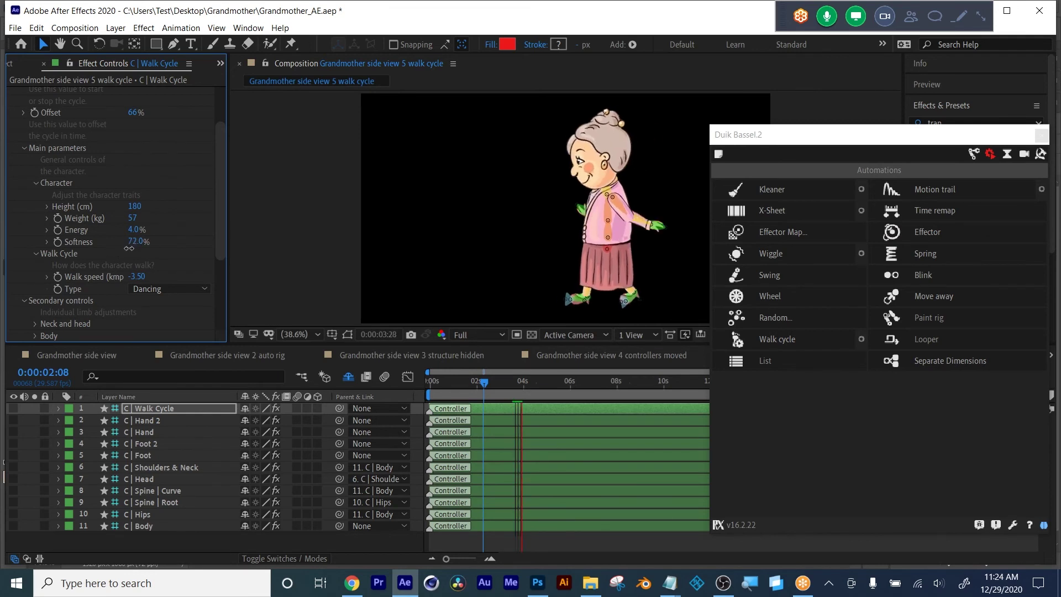
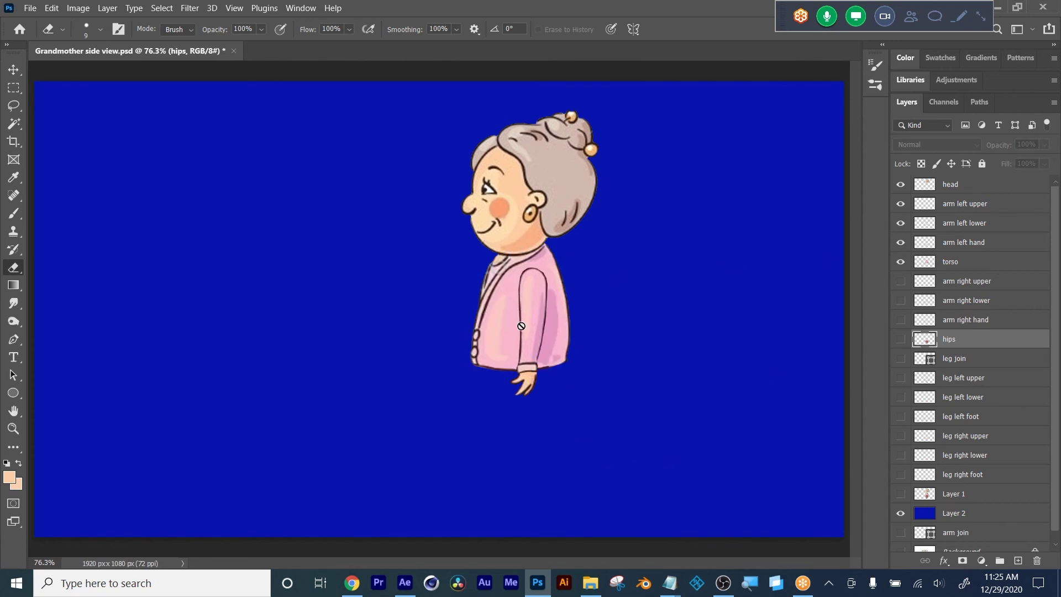
Step: Switch back to After Effects and review Duik's rigging structures with the side view, auto rig, structure hidden and controllers moved compositions
click(404, 583)
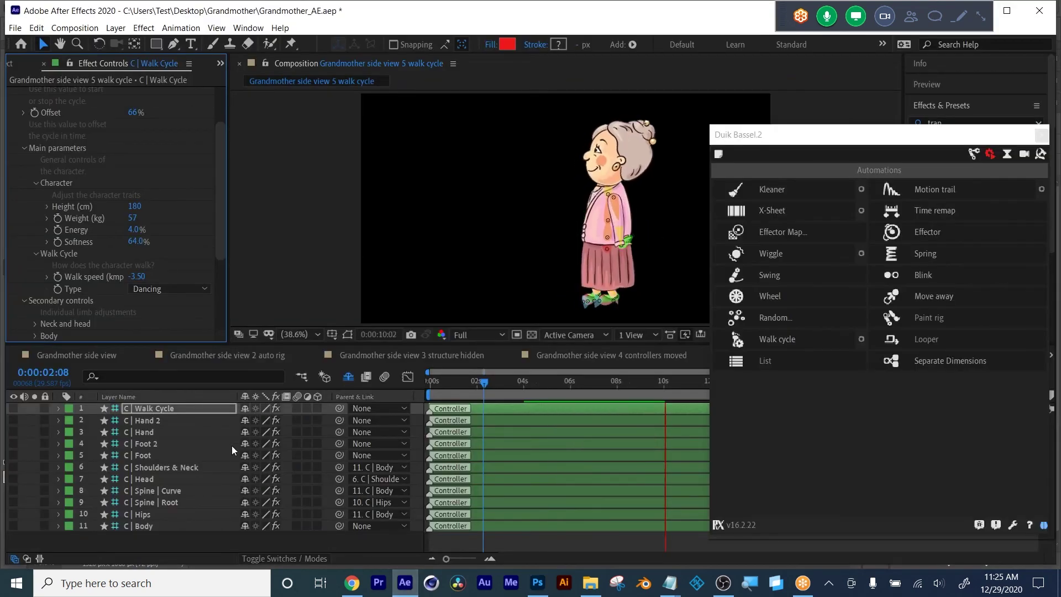
click(65, 354)
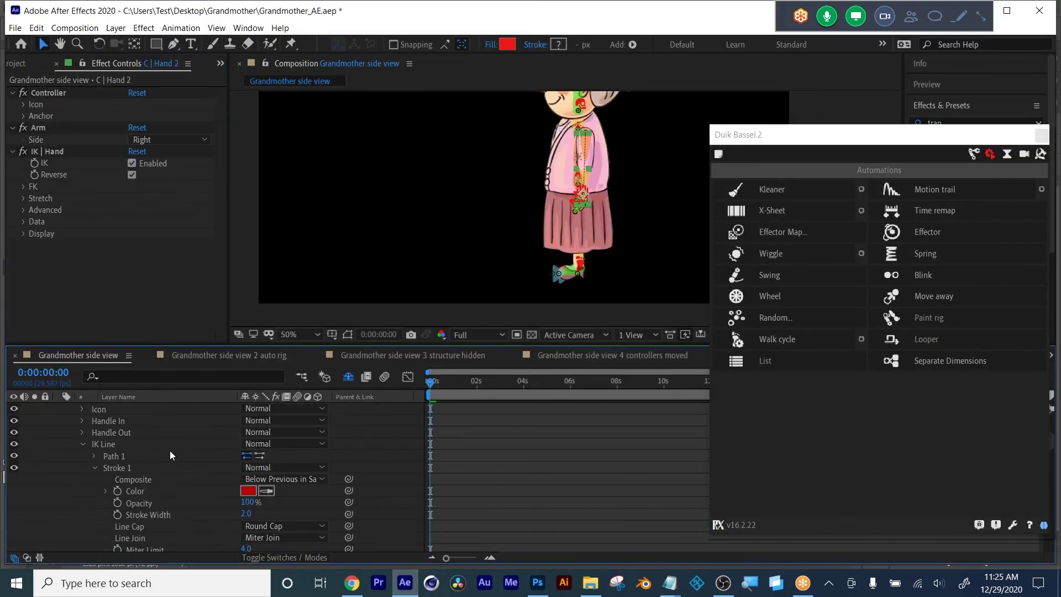
click(974, 154)
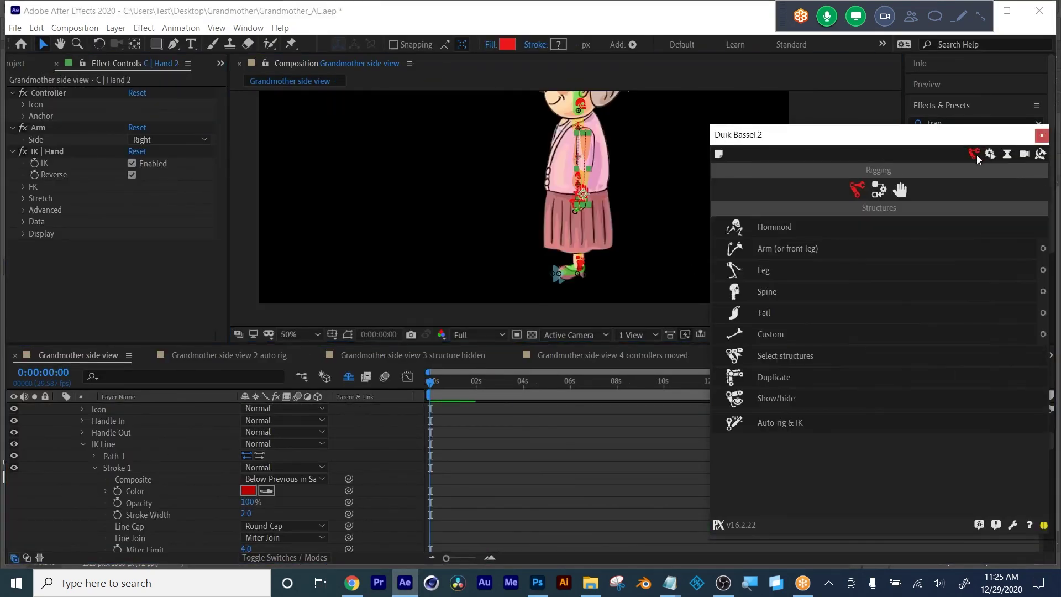
click(790, 229)
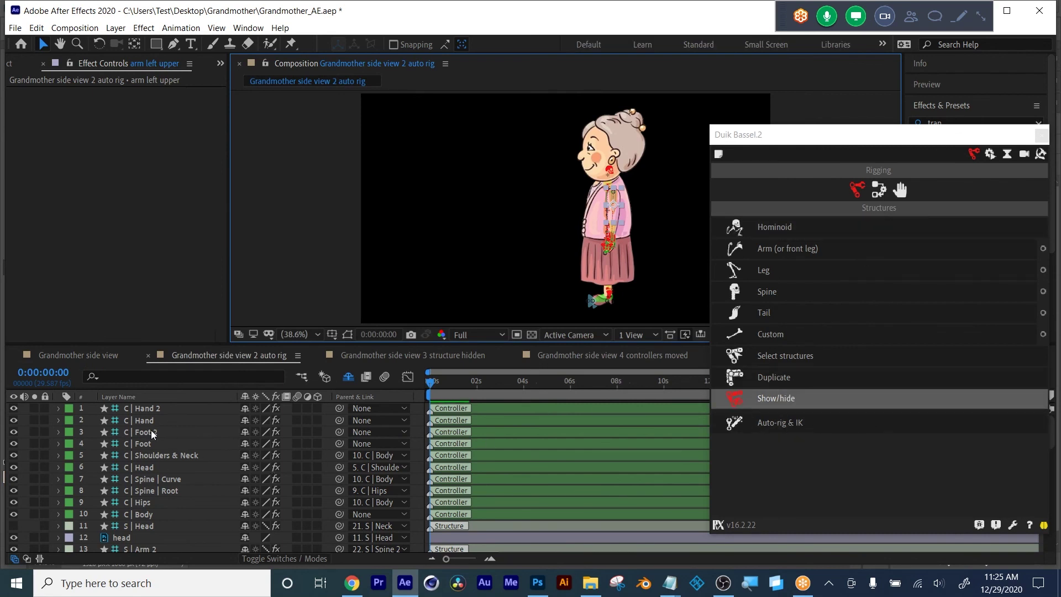
click(390, 354)
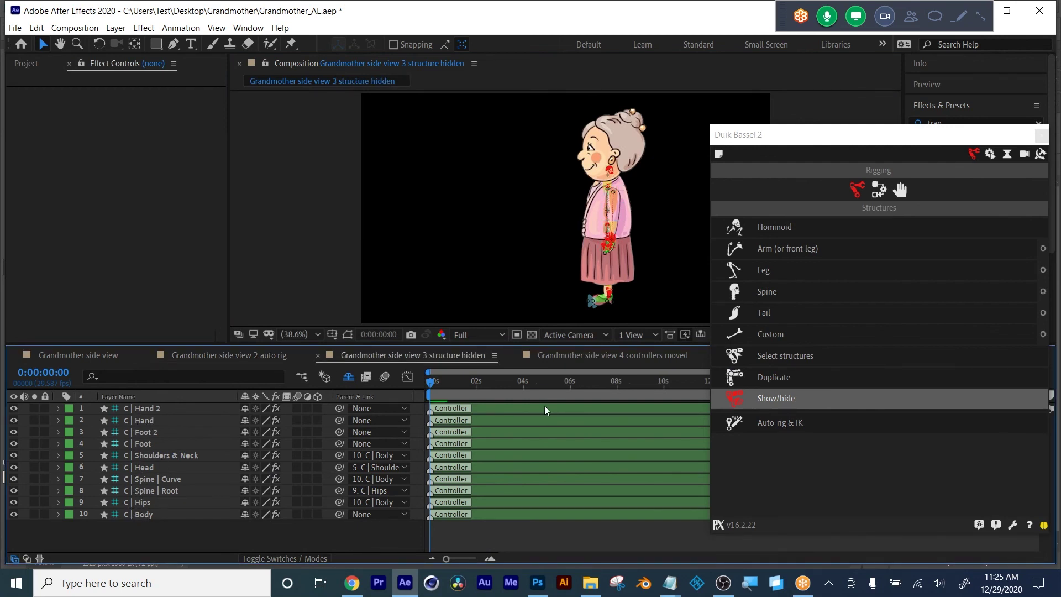
click(558, 358)
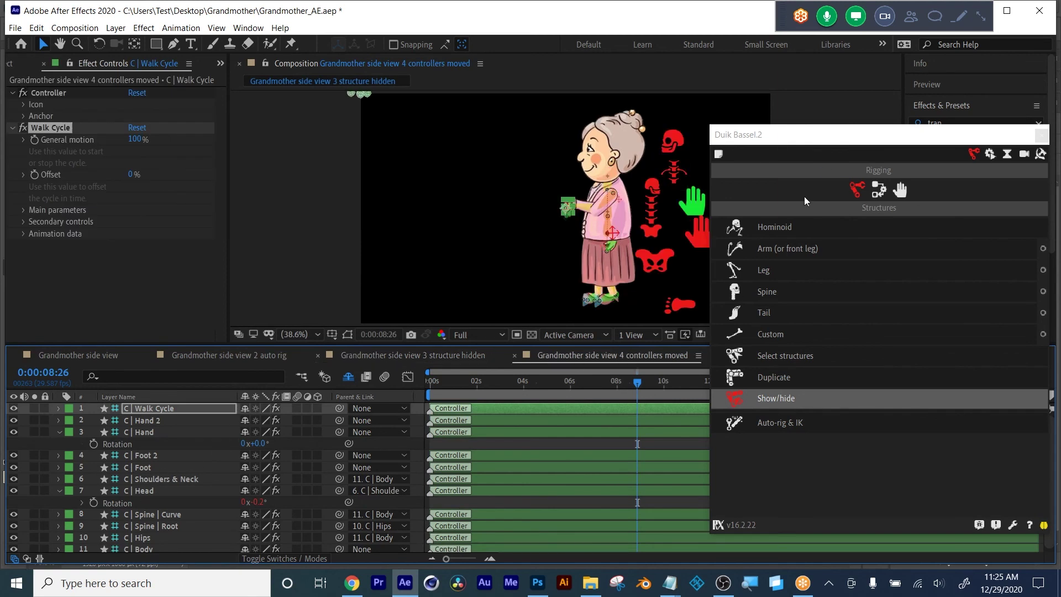
Step: Show Duik's automation tools and move its window clear of the side view composition list
drag(828, 146, 902, 138)
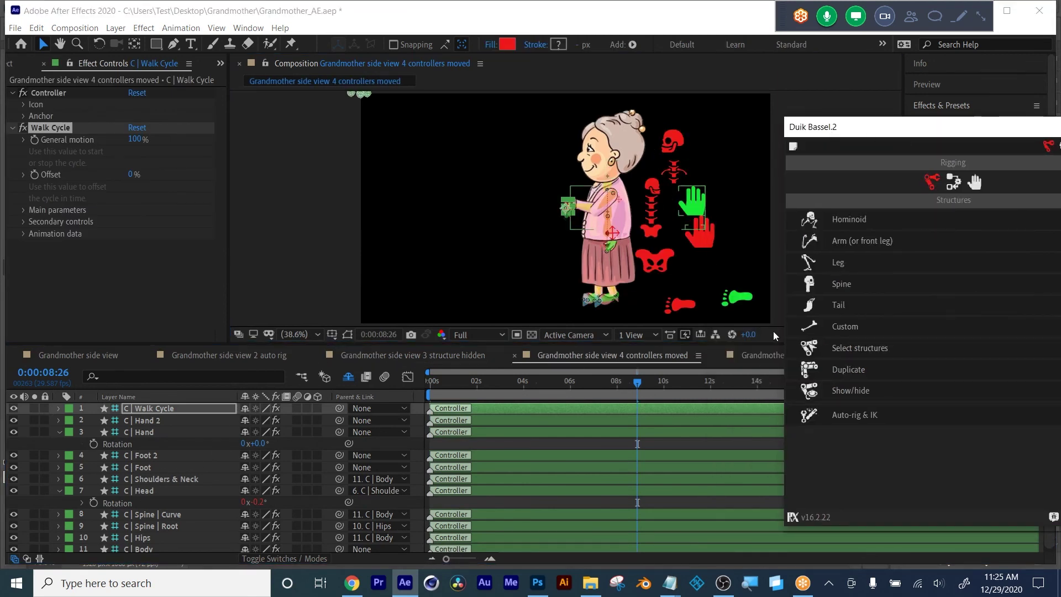
drag(968, 126, 843, 159)
click(945, 178)
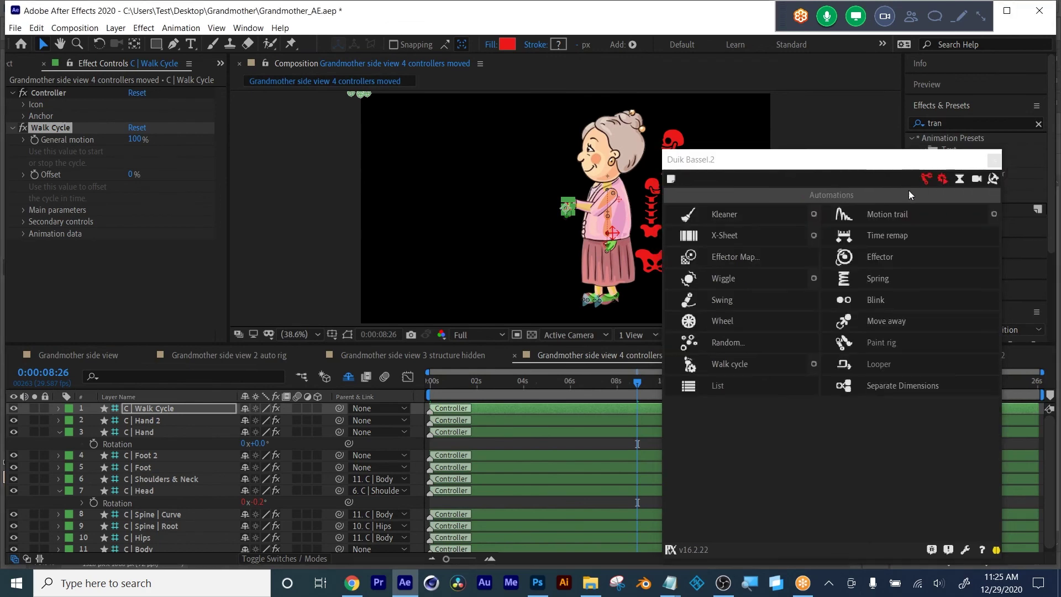
drag(821, 160, 500, 93)
Step: Review the C | Walk Cycle controller's main parameters and arm controls in the walk cycle composition, and return to the controllers moved composition
click(815, 355)
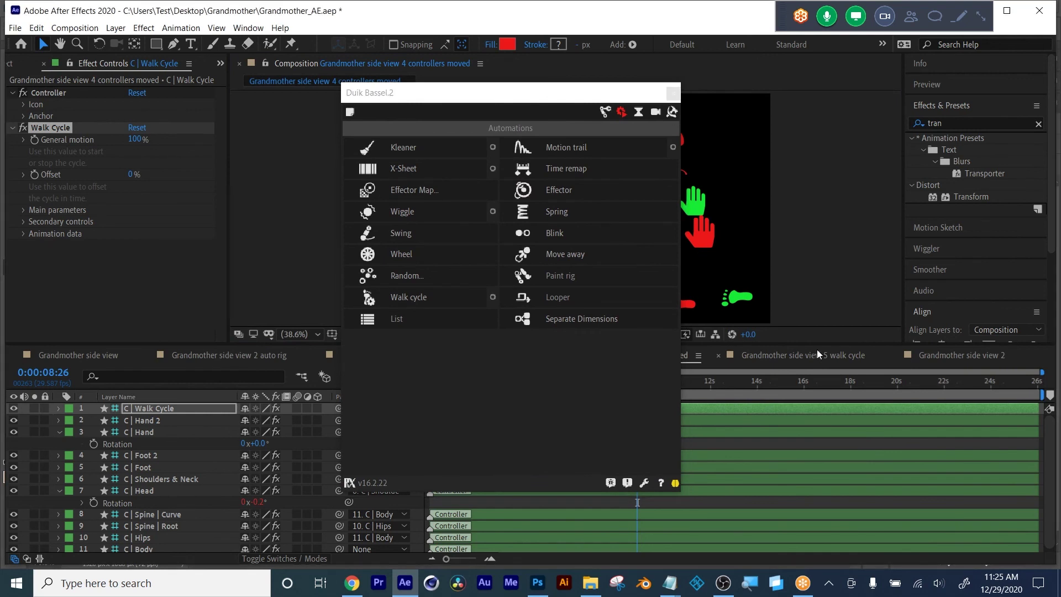
click(150, 407)
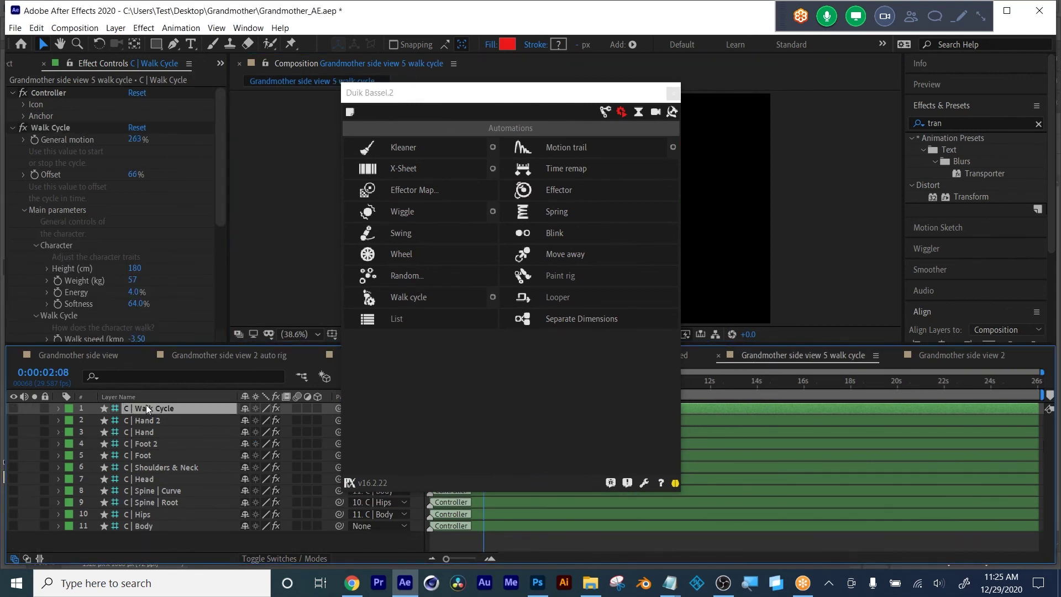
scroll(105, 210, down, 5)
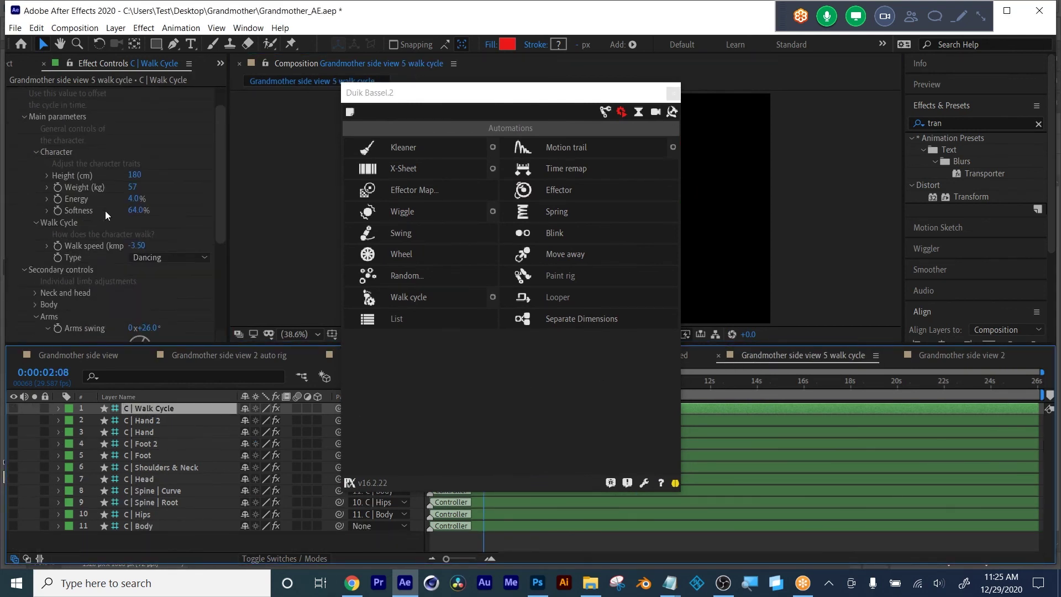
drag(564, 94, 900, 168)
drag(812, 172, 469, 160)
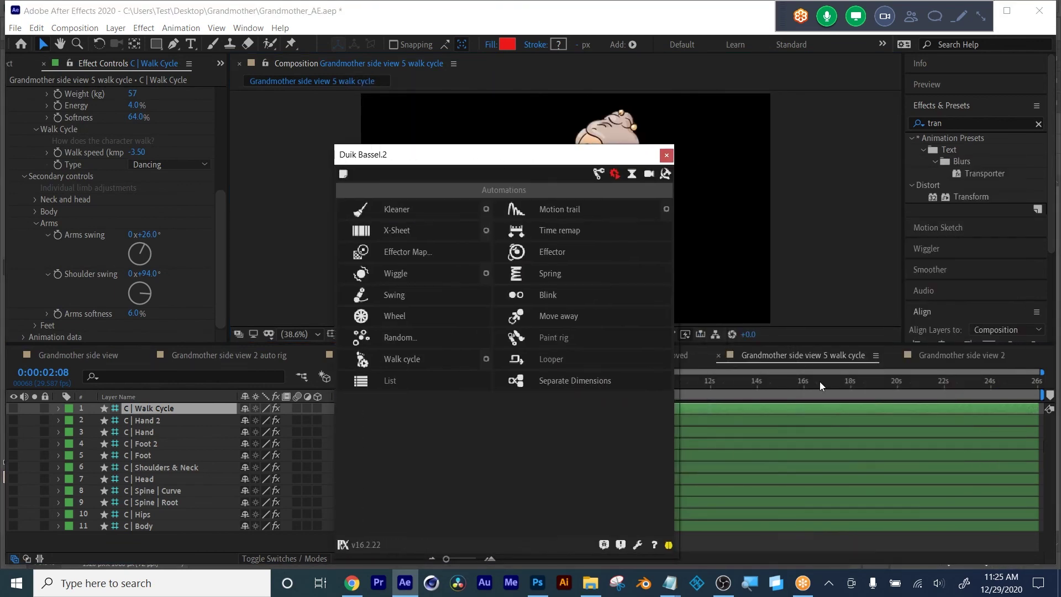
click(687, 359)
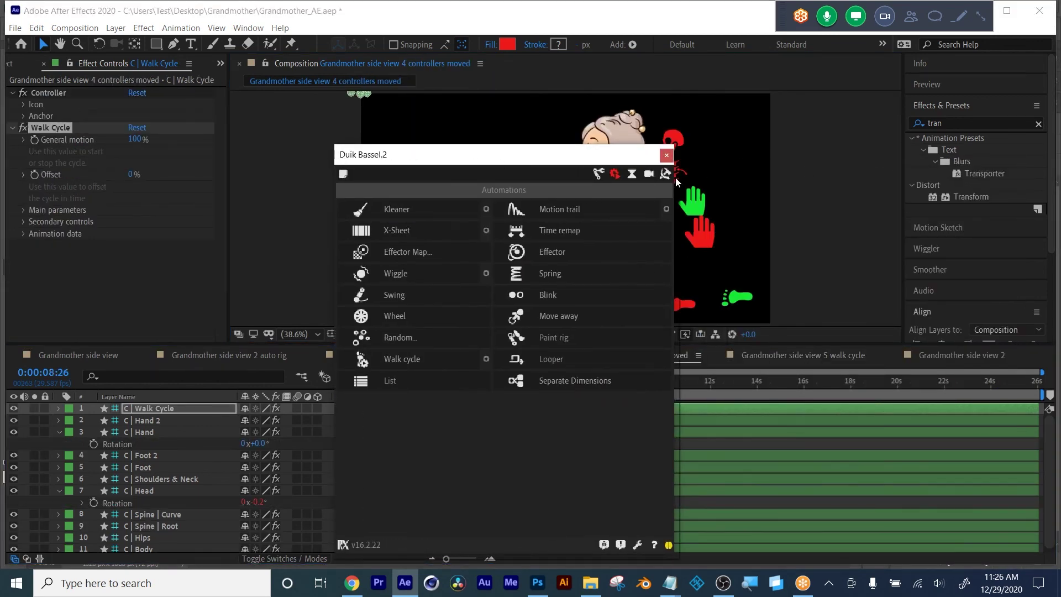
drag(552, 154, 1000, 140)
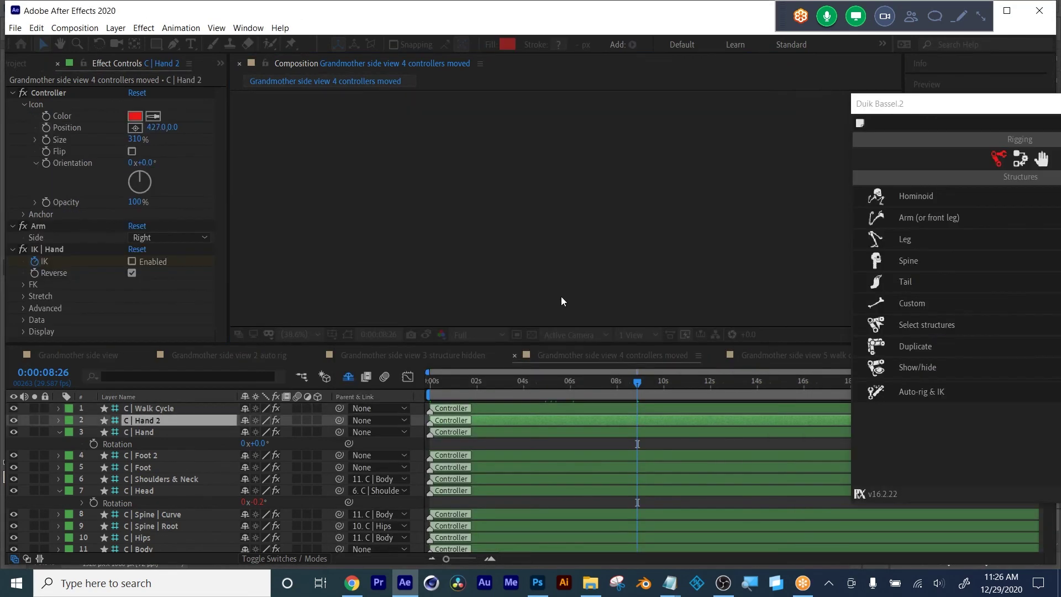
Step: Start a new, empty After Effects project and begin importing a file
key(ctrl+alt+n)
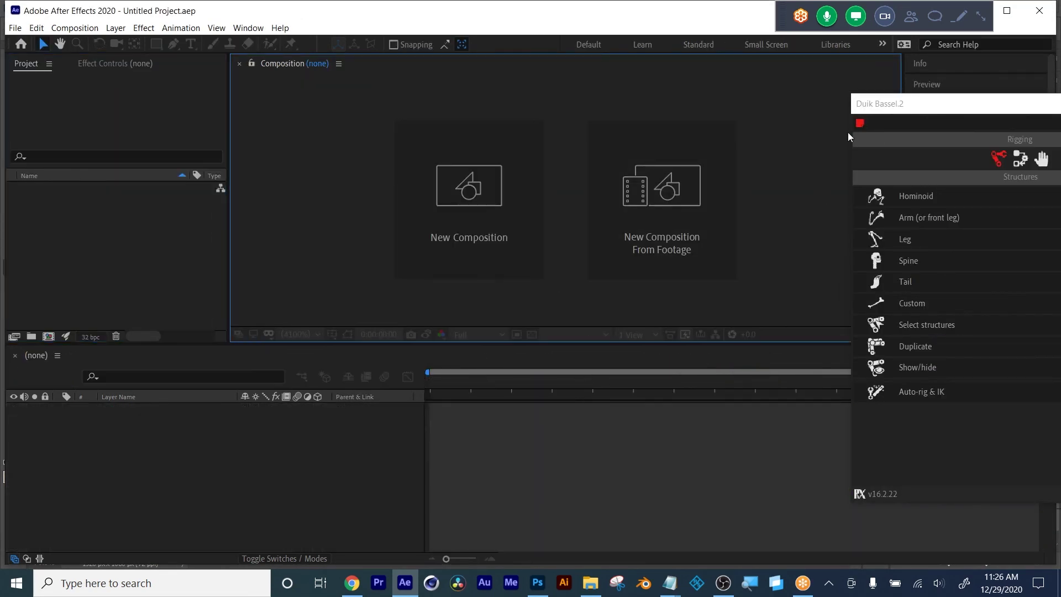
click(14, 27)
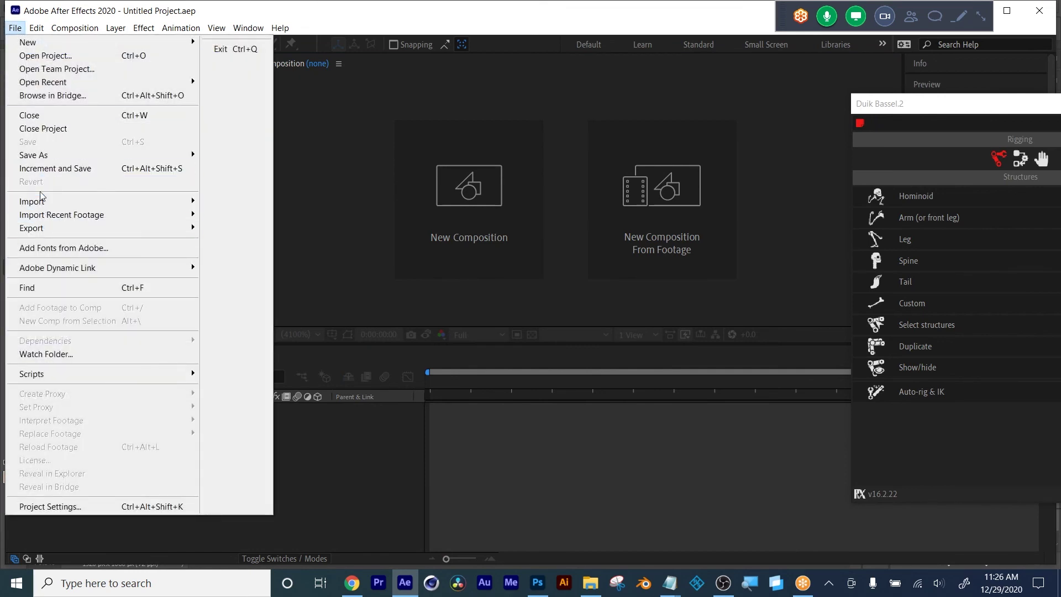